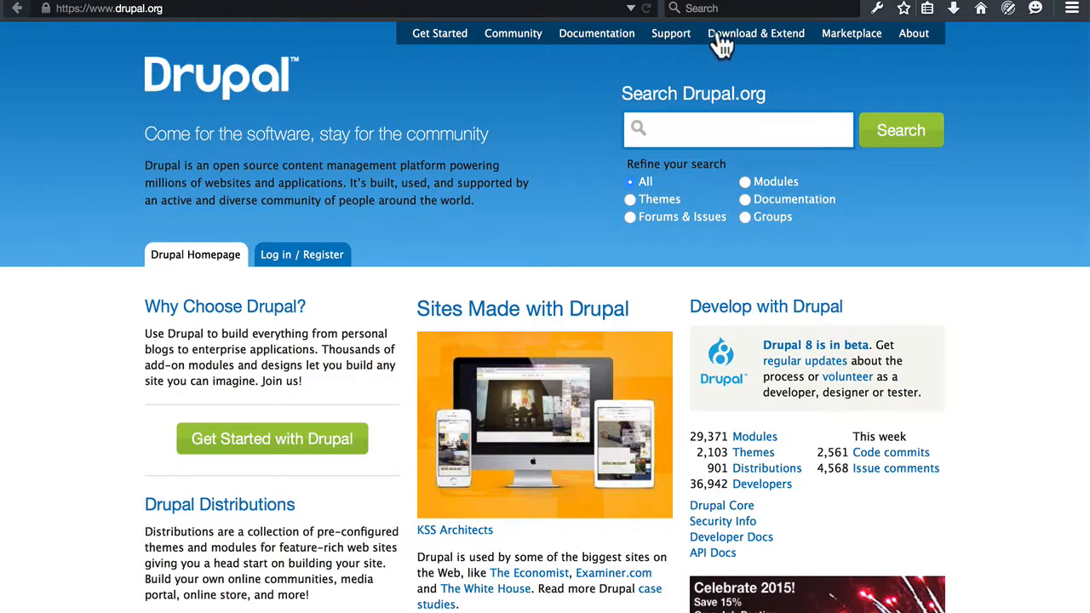
Open the list of other Drupal core releases on drupal.org and look through the available versions.
{"action": "left_click", "coordinate": [731, 40]}
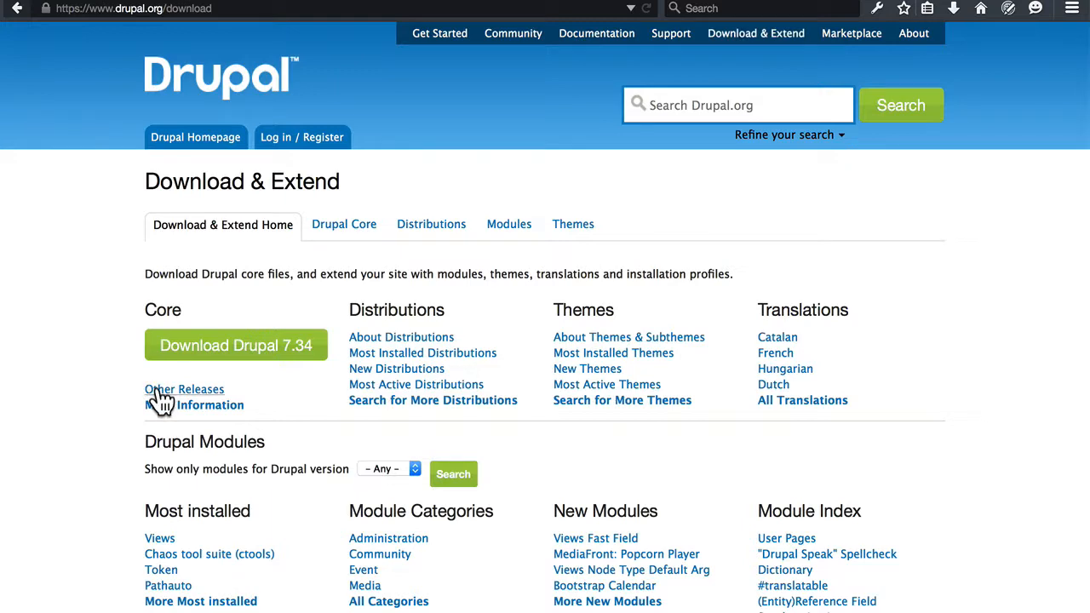
{"action": "left_click", "coordinate": [160, 392]}
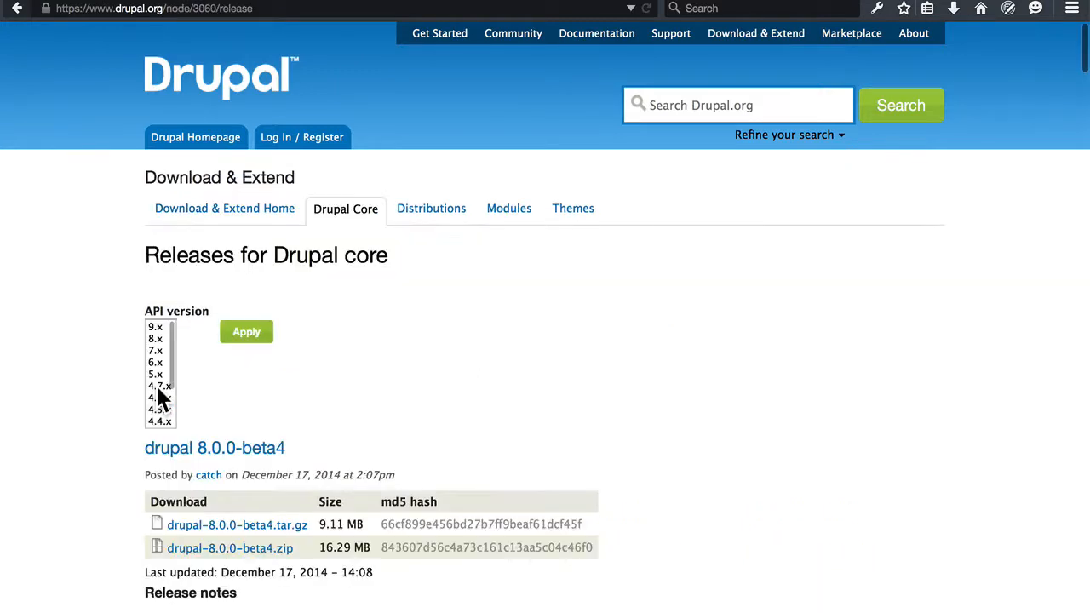
{"action": "scroll", "coordinate": [478, 308], "scroll_direction": "down", "scroll_amount": 1}
{"action": "scroll", "coordinate": [478, 317], "scroll_direction": "down", "scroll_amount": 10}
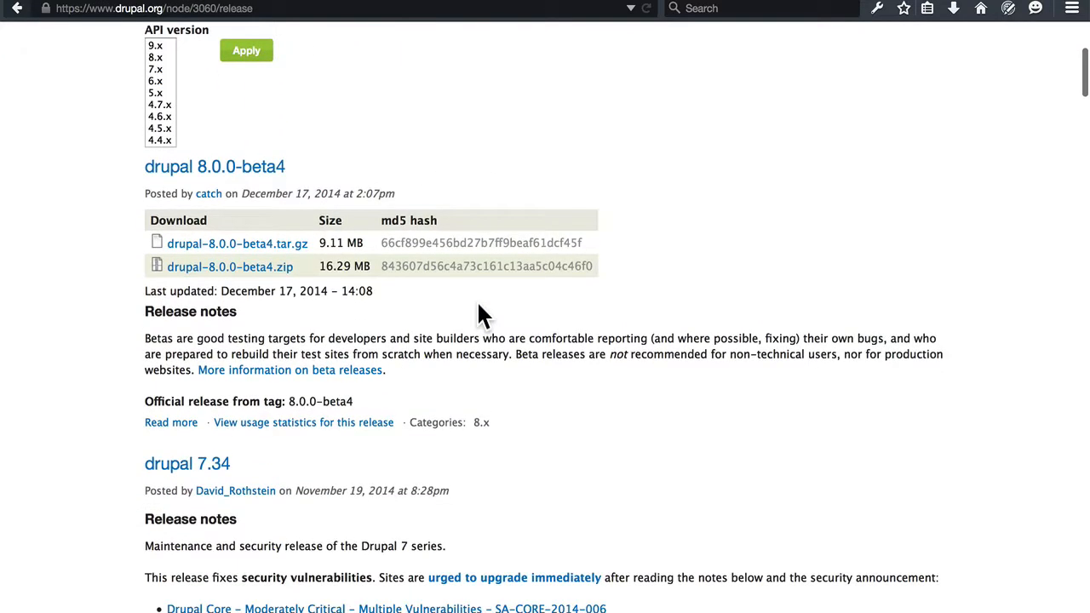
{"action": "scroll", "coordinate": [484, 316], "scroll_direction": "down", "scroll_amount": 1}
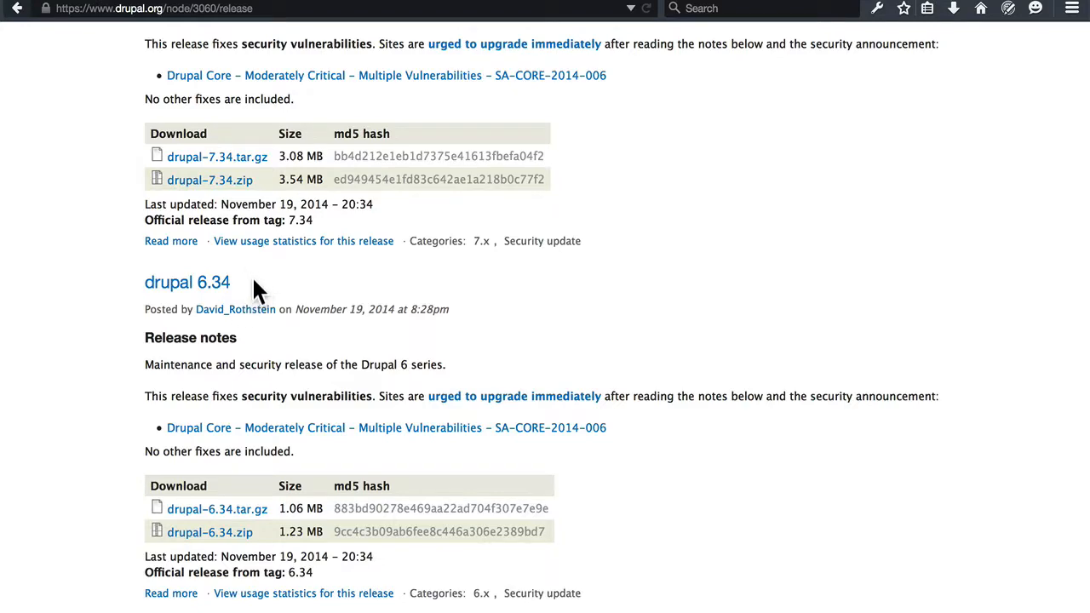
{"action": "scroll", "coordinate": [253, 283], "scroll_direction": "up", "scroll_amount": 15}
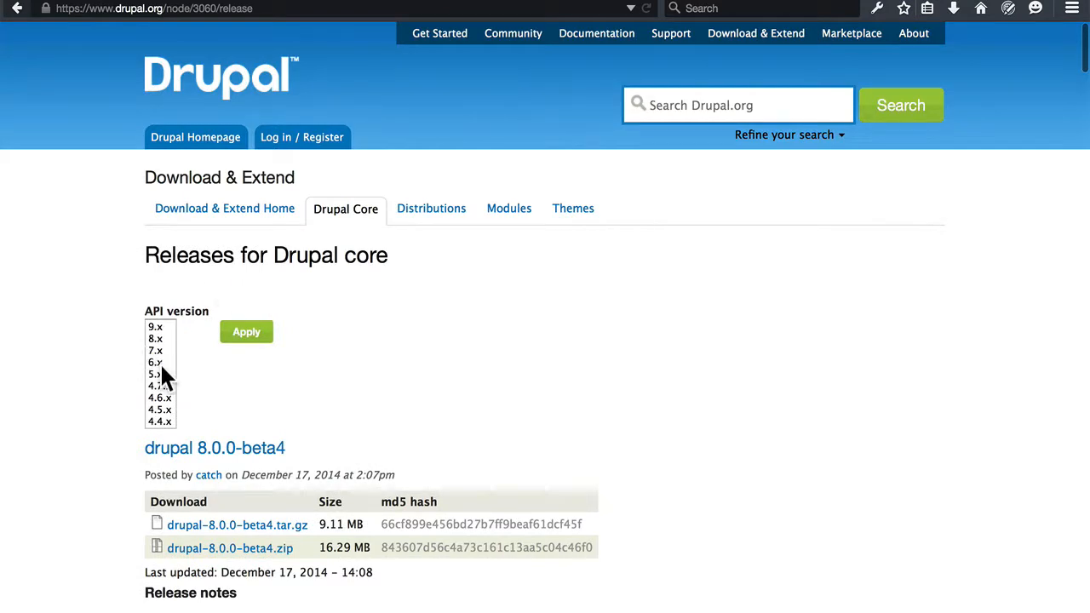
Filter the Drupal core releases by API version 6.x and examine the newest 6.x release.
{"action": "left_click", "coordinate": [164, 363]}
{"action": "left_click", "coordinate": [244, 338]}
{"action": "scroll", "coordinate": [499, 289], "scroll_direction": "down", "scroll_amount": 3}
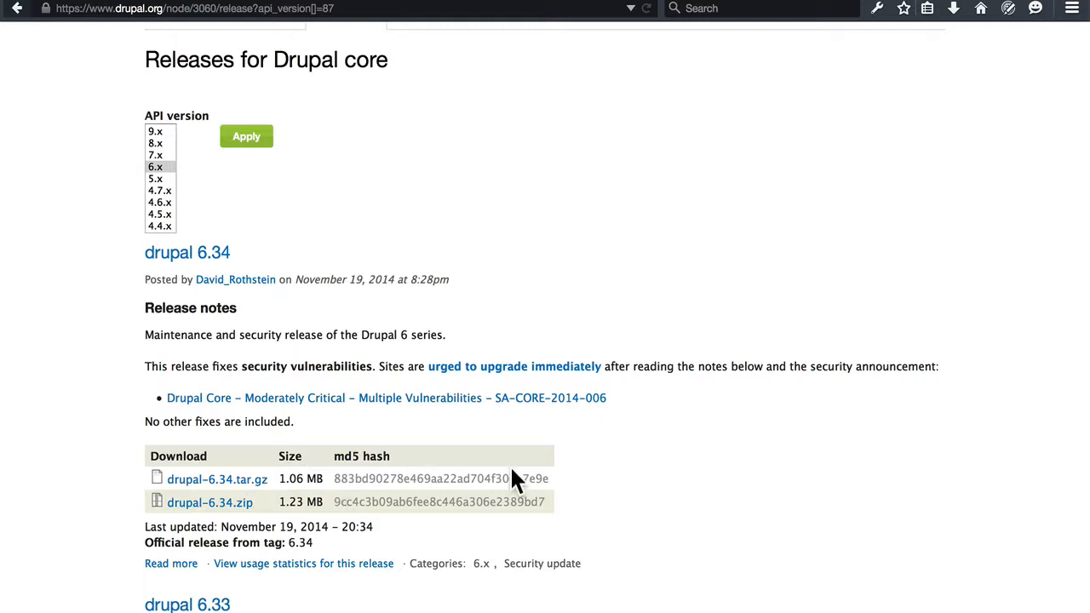
{"action": "scroll", "coordinate": [510, 472], "scroll_direction": "up", "scroll_amount": 3}
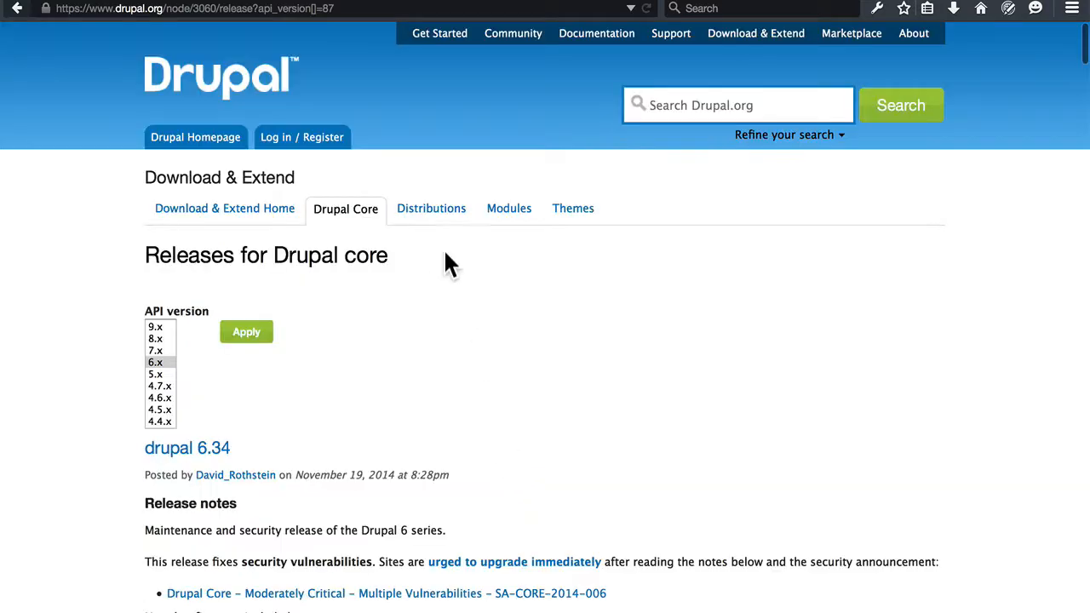
Switch to the local Time to Upgrade site, enable Clean URLs in its site configuration and save the configuration.
{"action": "left_click", "coordinate": [204, 1]}
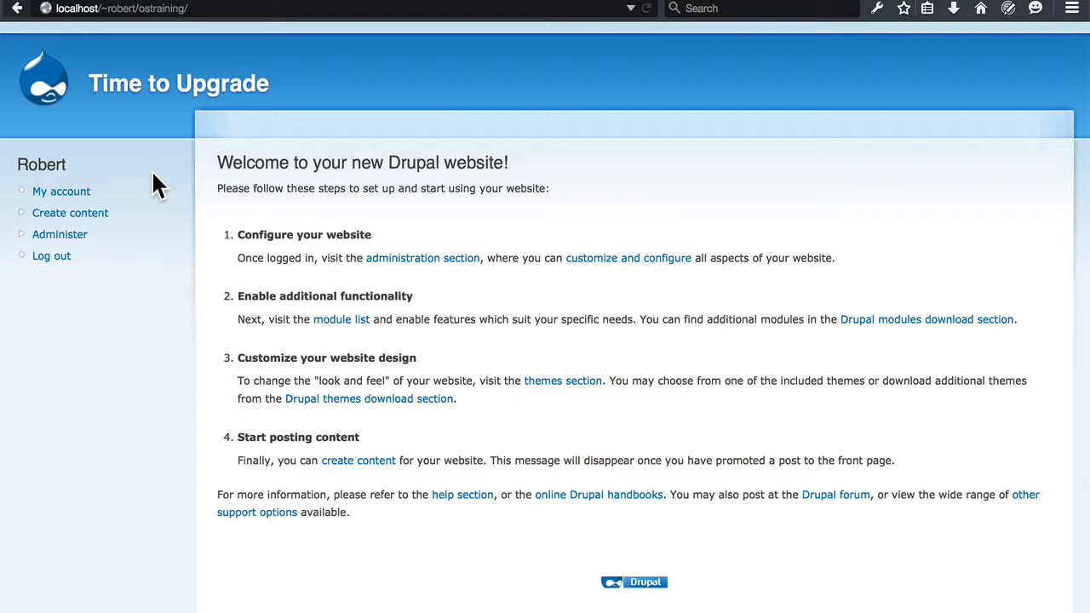
{"action": "left_click", "coordinate": [79, 246]}
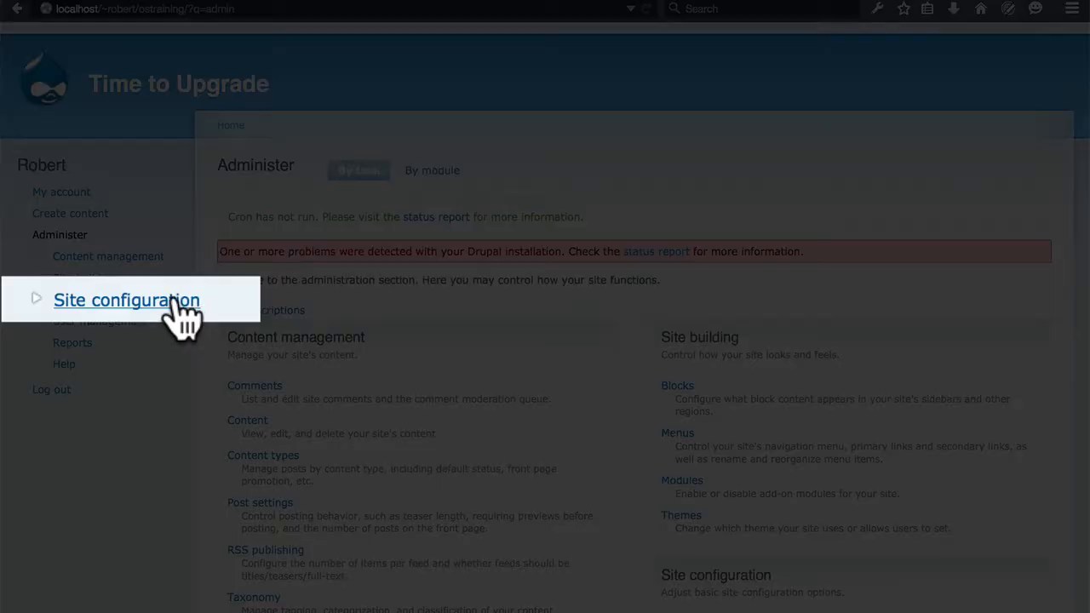
{"action": "left_click", "coordinate": [129, 305]}
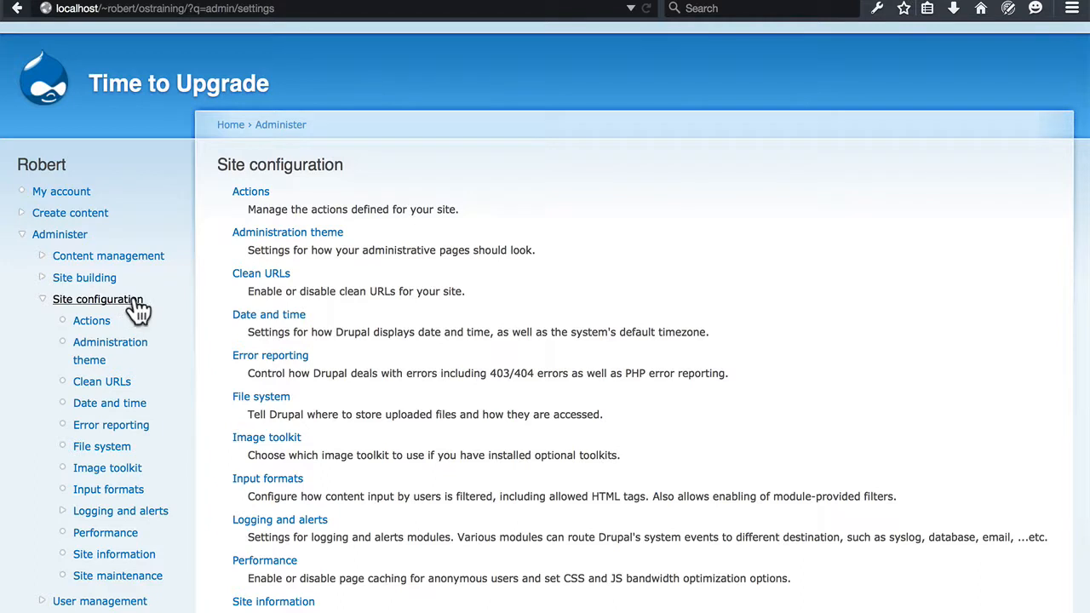
{"action": "left_click", "coordinate": [246, 277]}
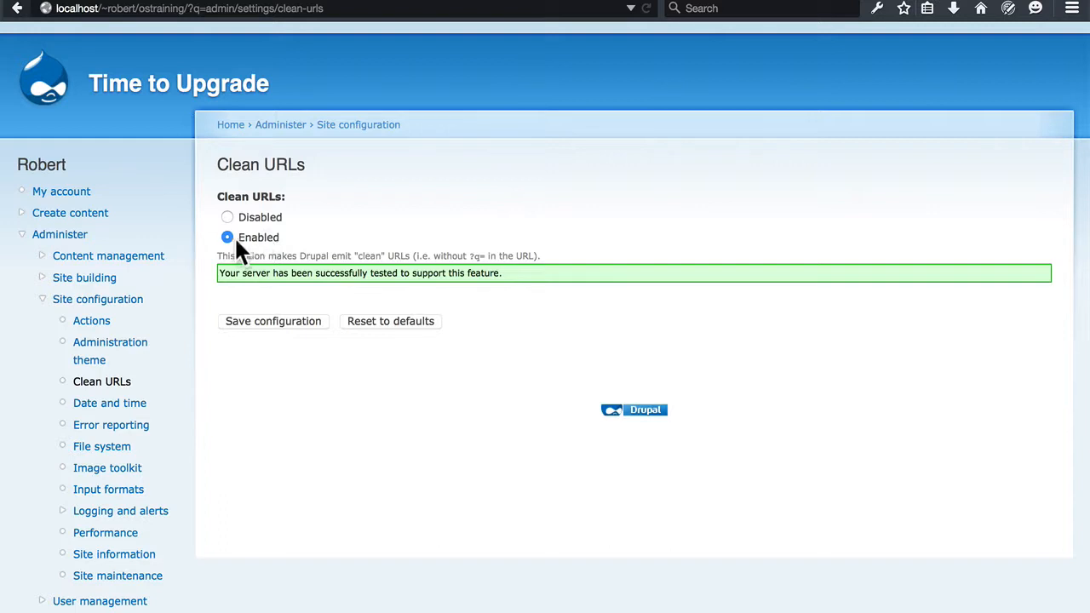
{"action": "left_click", "coordinate": [272, 327]}
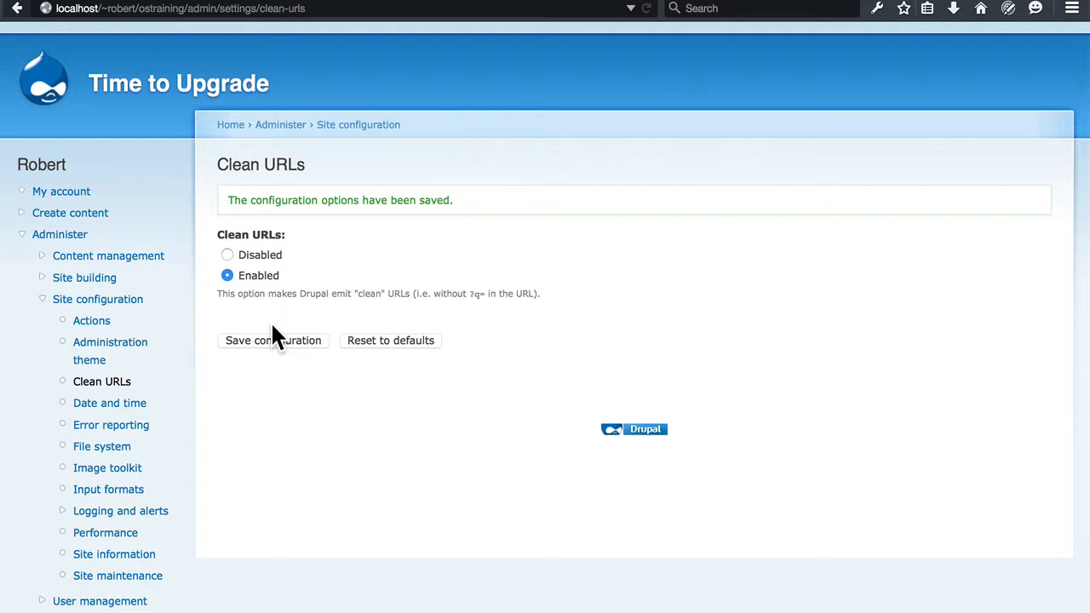
Return to drupal.org, search the web for "drupal ctools" and go to the downloads on the Chaos tool suite project page.
{"action": "left_click", "coordinate": [402, 0]}
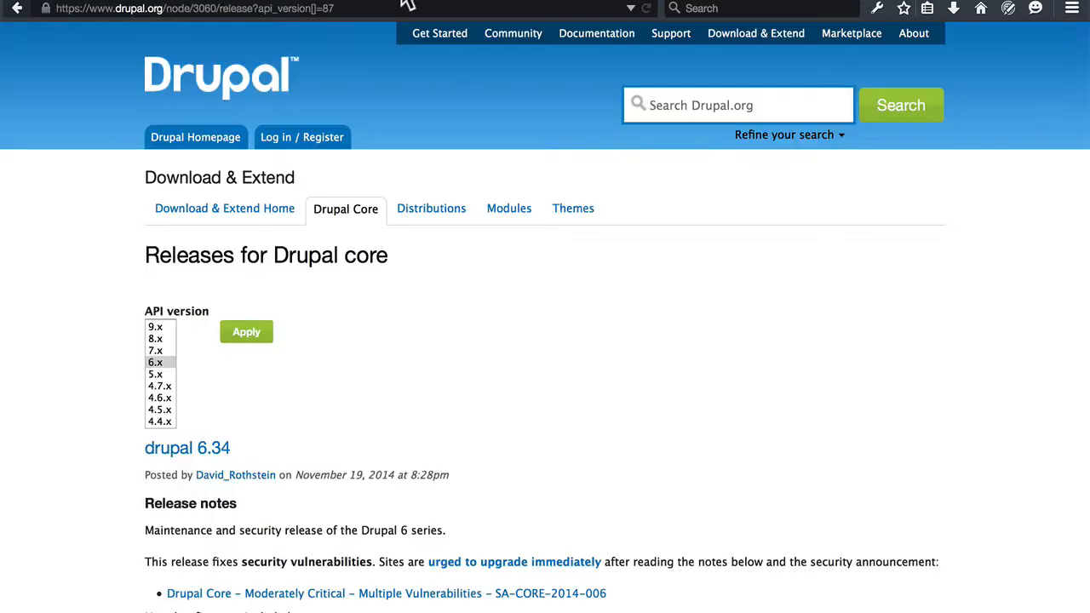
{"action": "left_click", "coordinate": [717, 9]}
{"action": "type", "text": "drupal "}
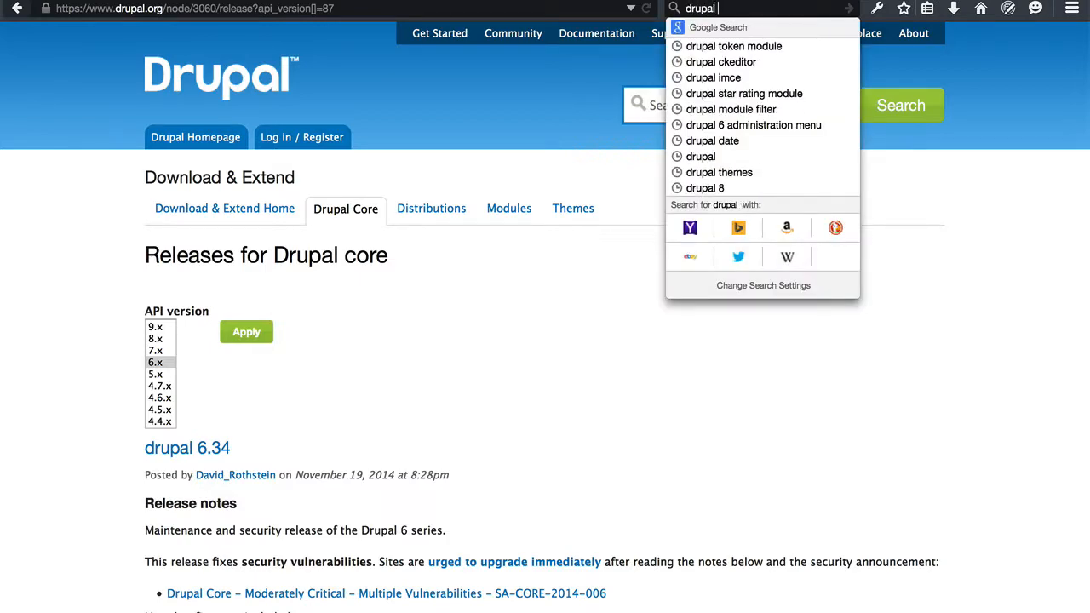
{"action": "type", "text": "ctools"}
{"action": "key", "text": "Return"}
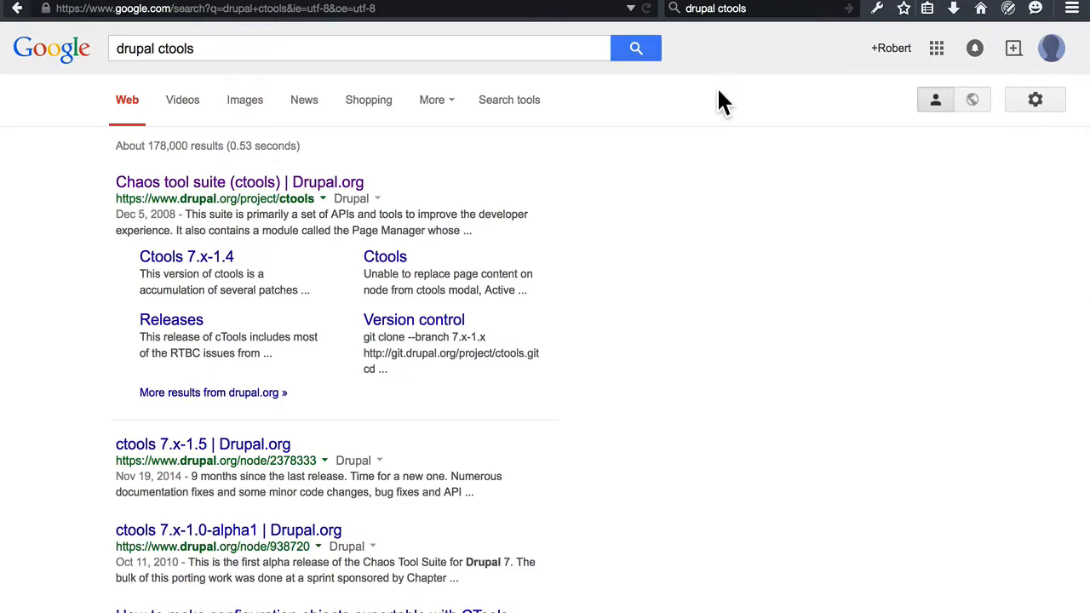
{"action": "left_click", "coordinate": [277, 184]}
{"action": "scroll", "coordinate": [515, 295], "scroll_direction": "down", "scroll_amount": 10}
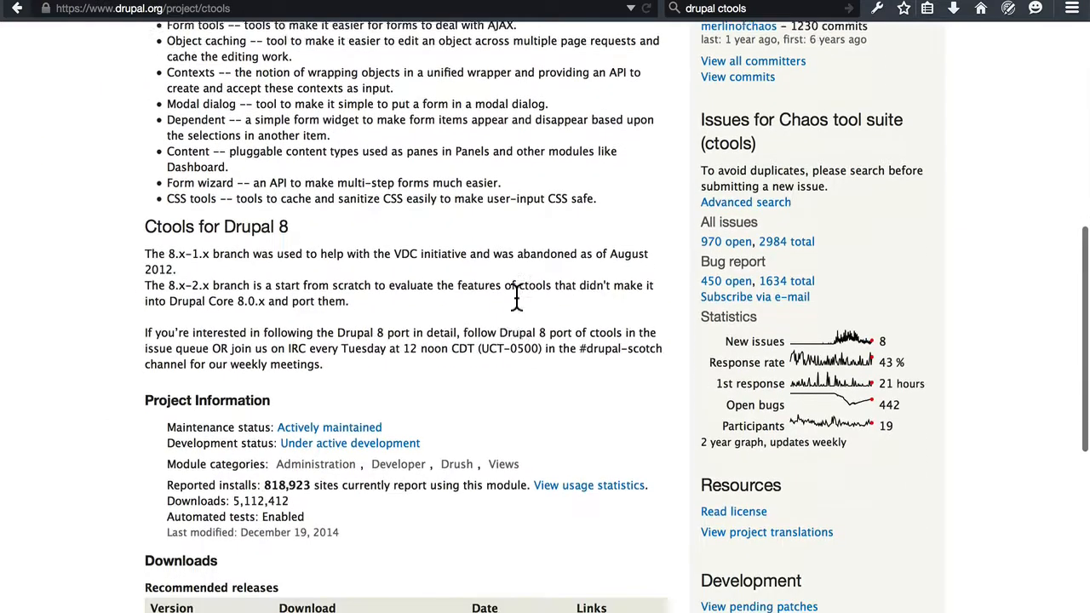
{"action": "scroll", "coordinate": [515, 296], "scroll_direction": "down", "scroll_amount": 10}
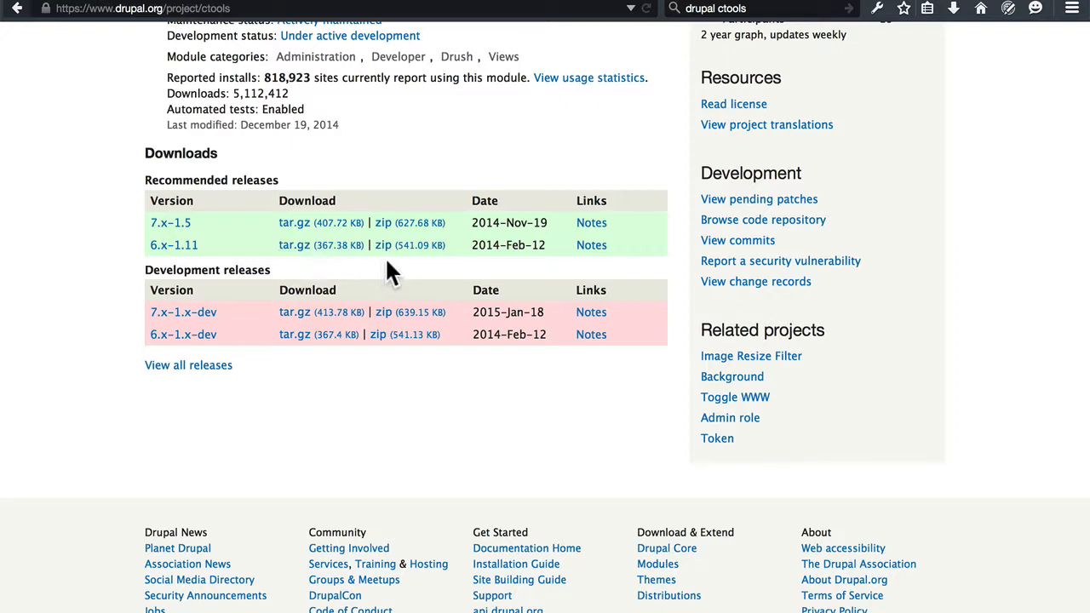
Start saving the ctools 6.x-1.11 tar.gz archive and choose the sites/all folder inside ostraining as its destination.
{"action": "right_click", "coordinate": [328, 248]}
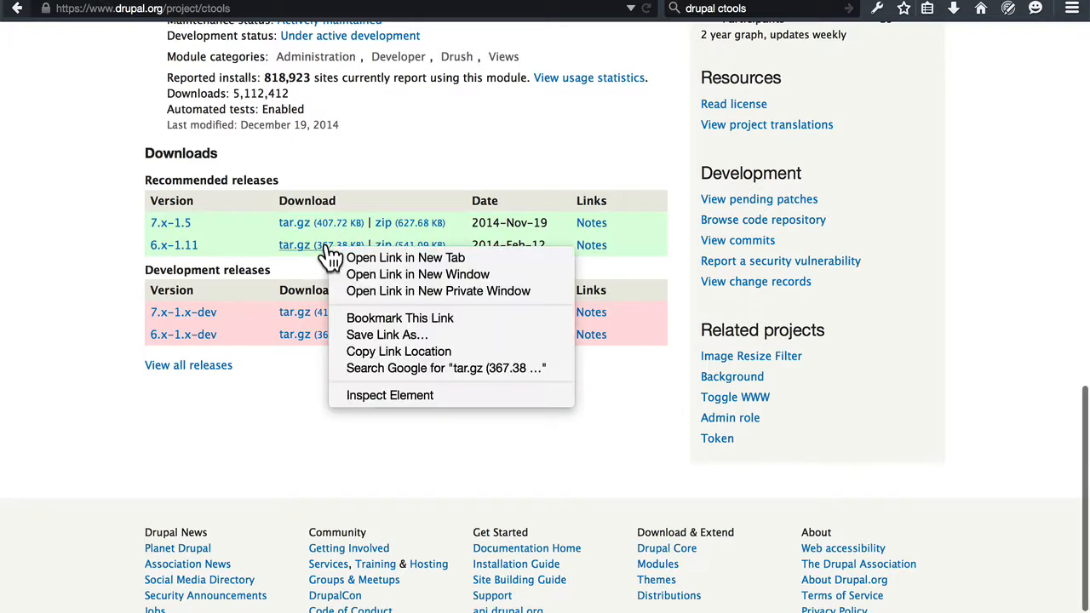
{"action": "left_click", "coordinate": [368, 336]}
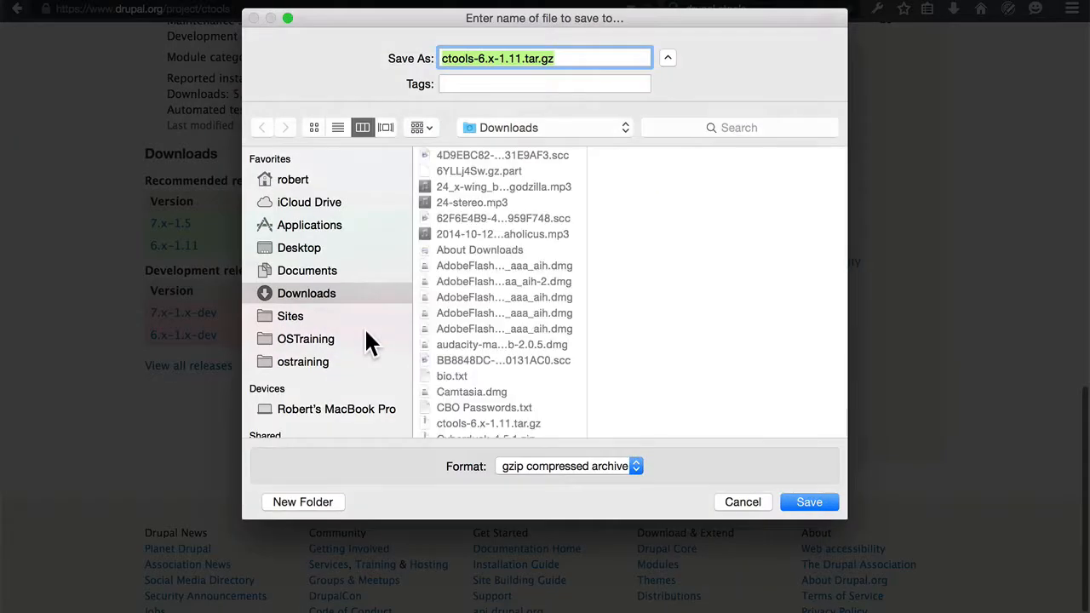
{"action": "left_click", "coordinate": [317, 362]}
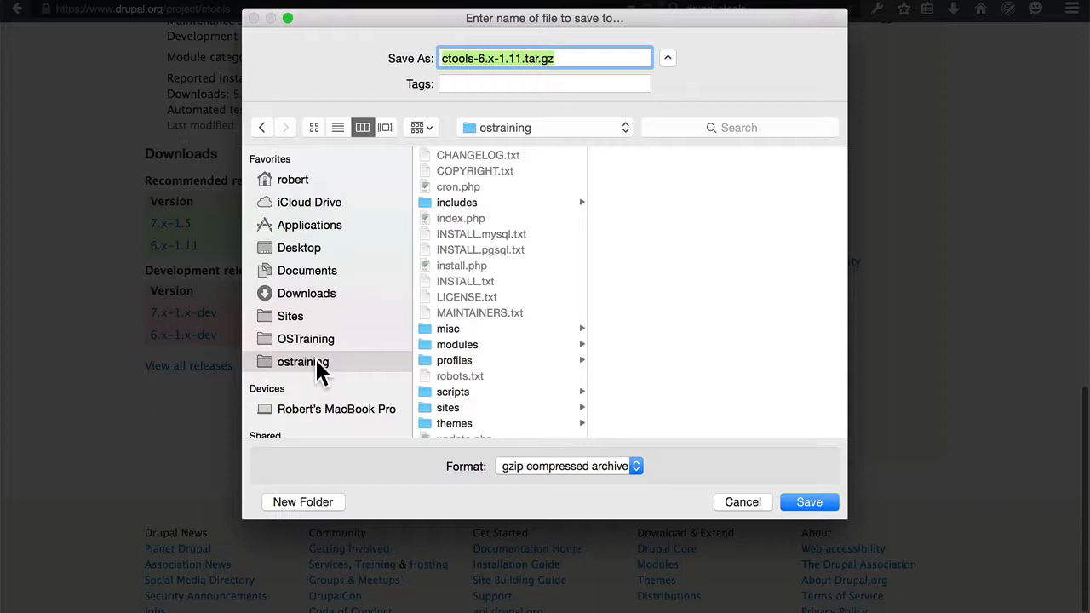
{"action": "scroll", "coordinate": [478, 198], "scroll_direction": "down", "scroll_amount": 2}
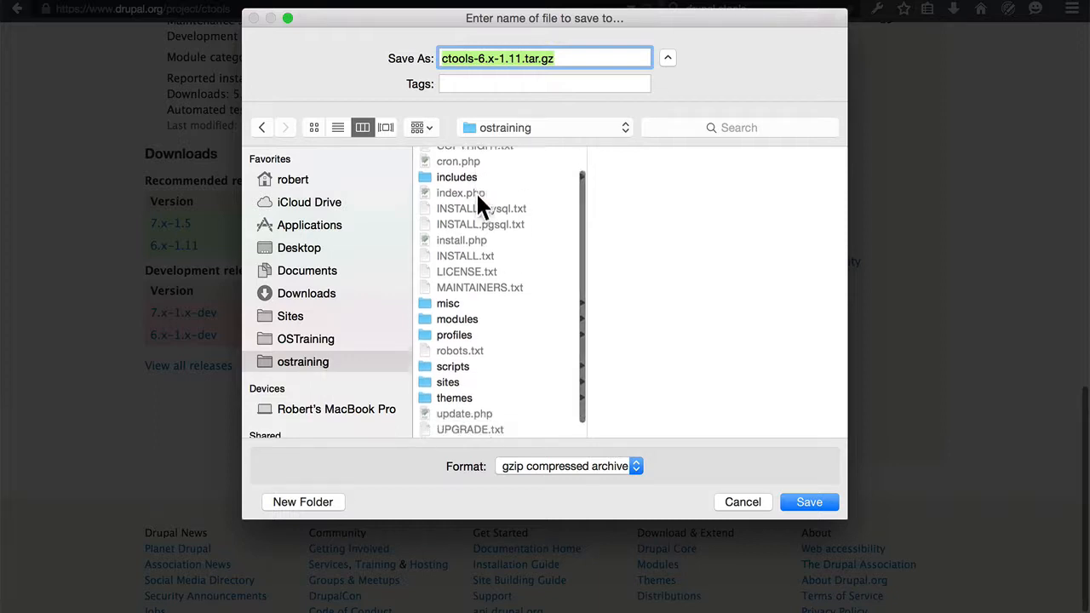
{"action": "scroll", "coordinate": [478, 198], "scroll_direction": "up", "scroll_amount": 2}
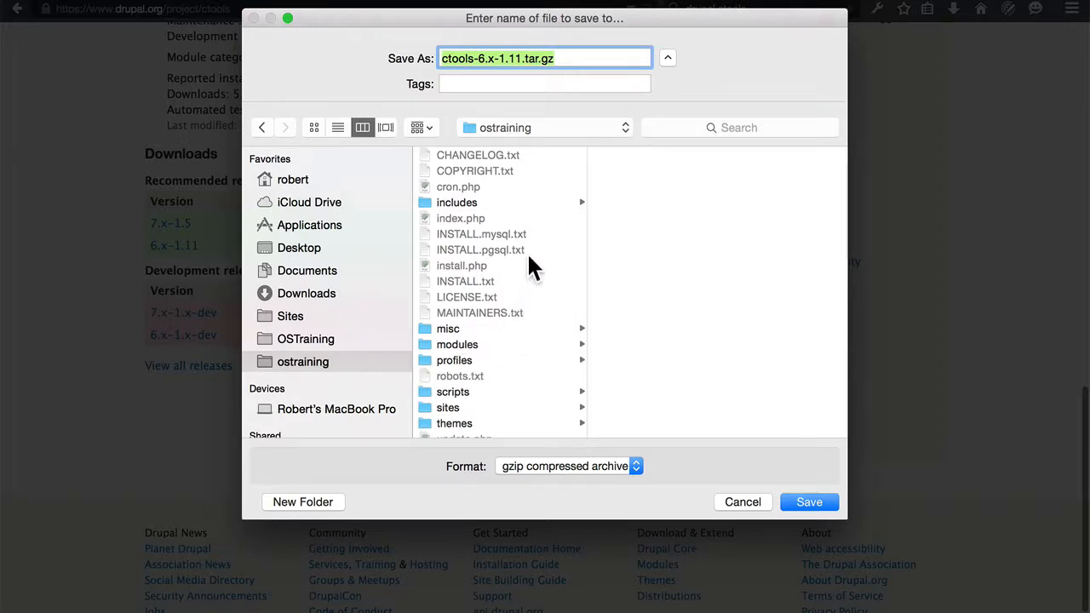
{"action": "scroll", "coordinate": [527, 252], "scroll_direction": "down", "scroll_amount": 1}
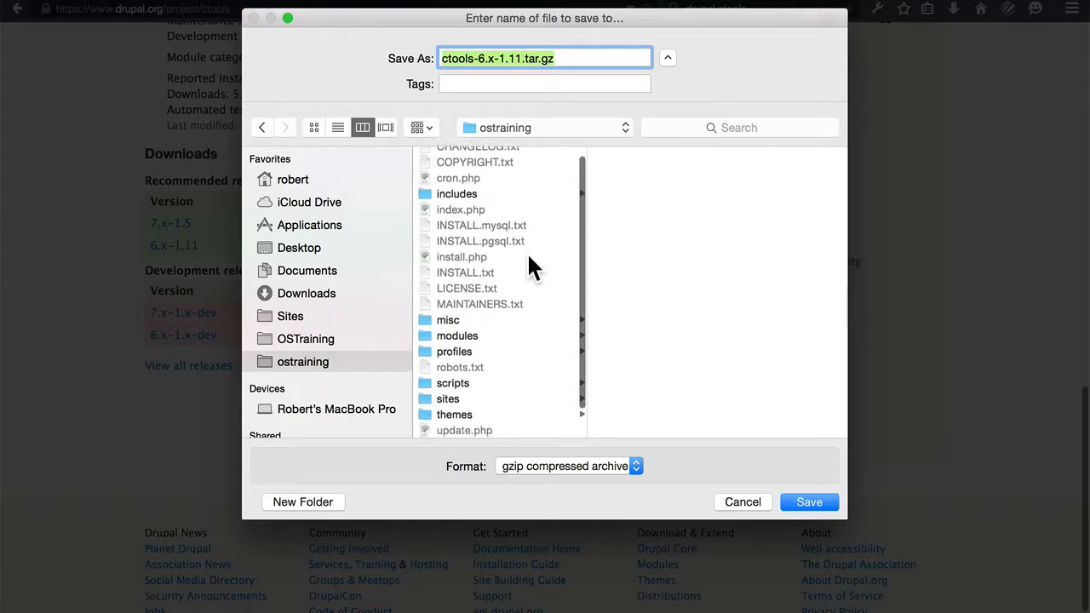
{"action": "left_click", "coordinate": [455, 390]}
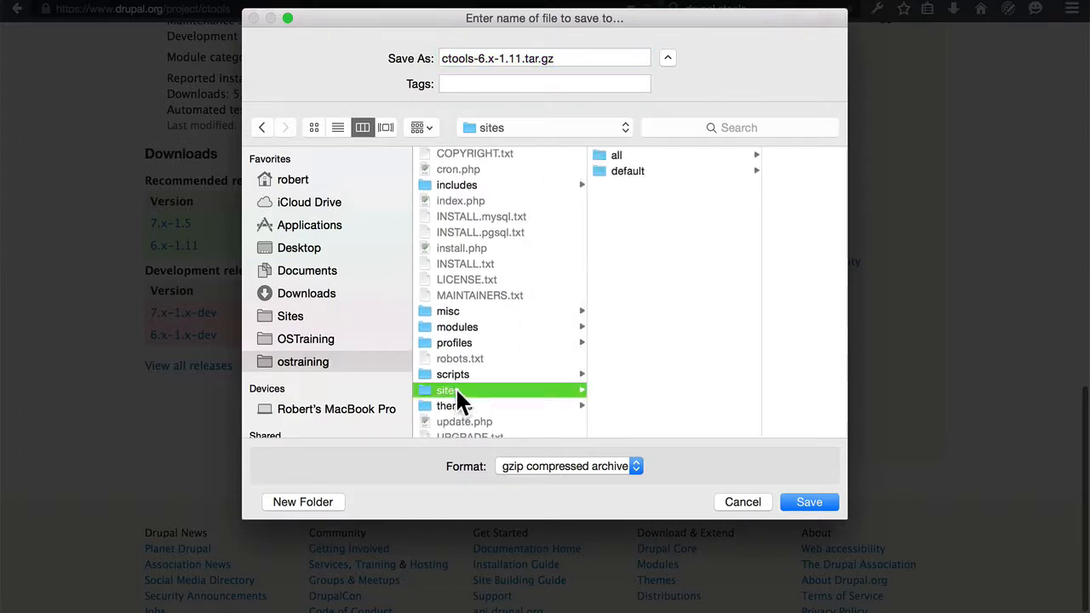
{"action": "left_click", "coordinate": [624, 153]}
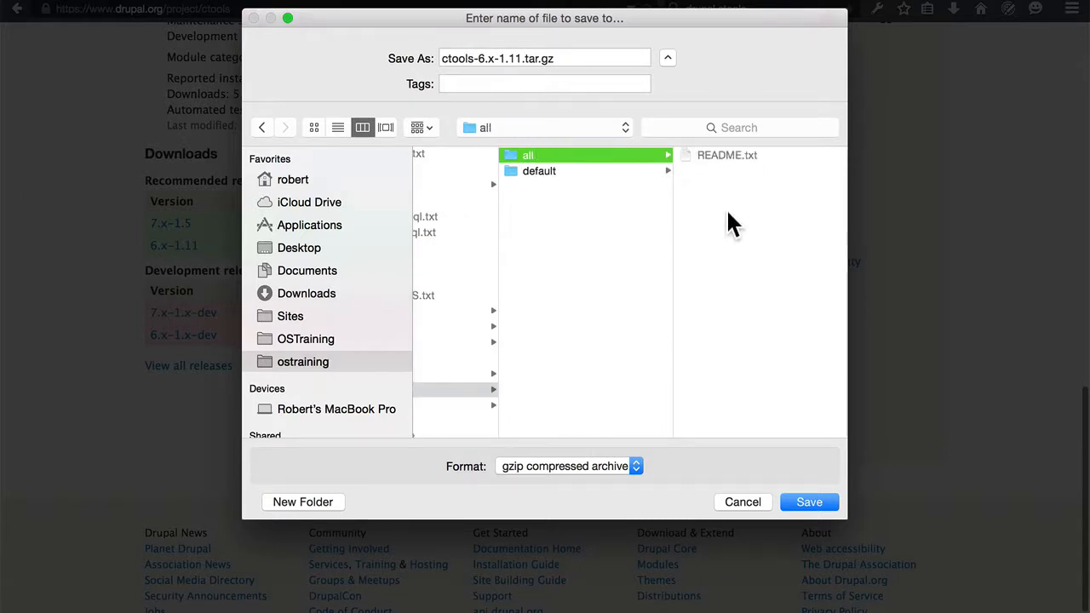
Create a new folder named modules in sites/all and save ctools-6.x-1.11.tar.gz into it.
{"action": "left_click", "coordinate": [302, 502]}
{"action": "type", "text": "modules"}
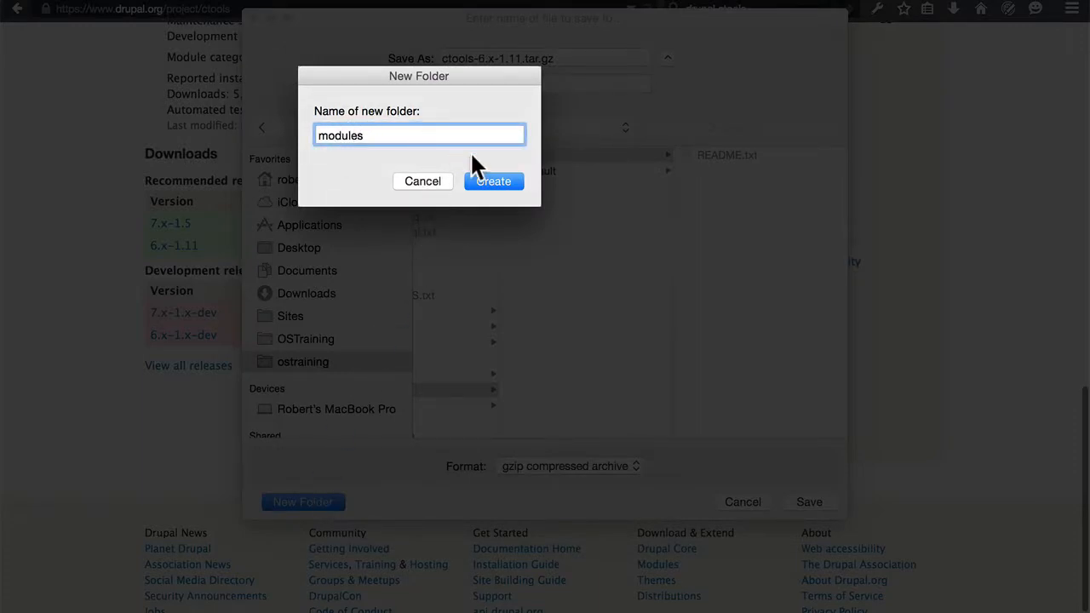
{"action": "left_click", "coordinate": [501, 182]}
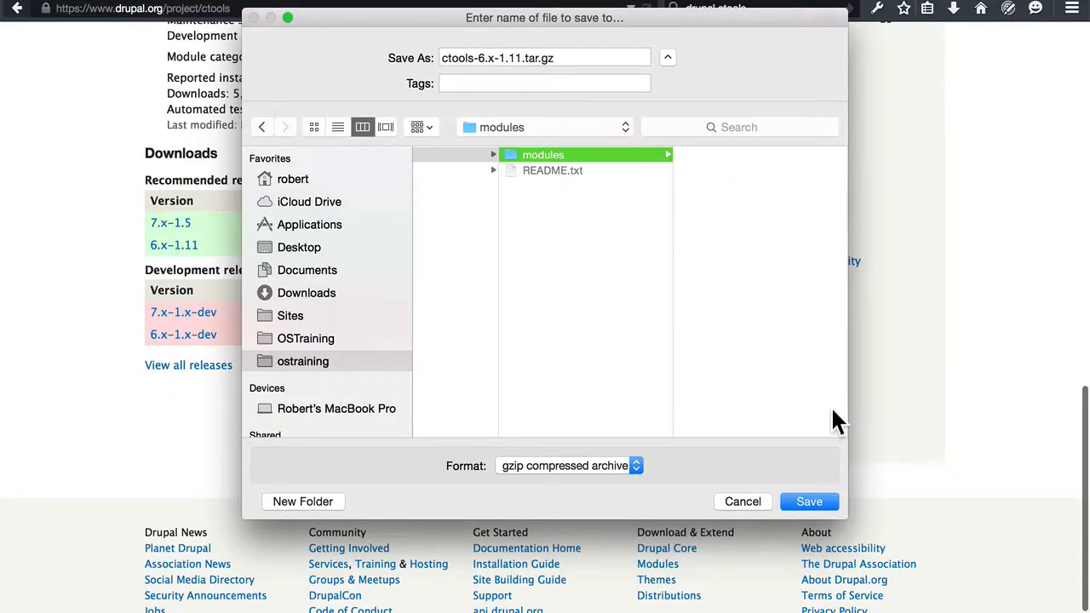
{"action": "left_click", "coordinate": [808, 502]}
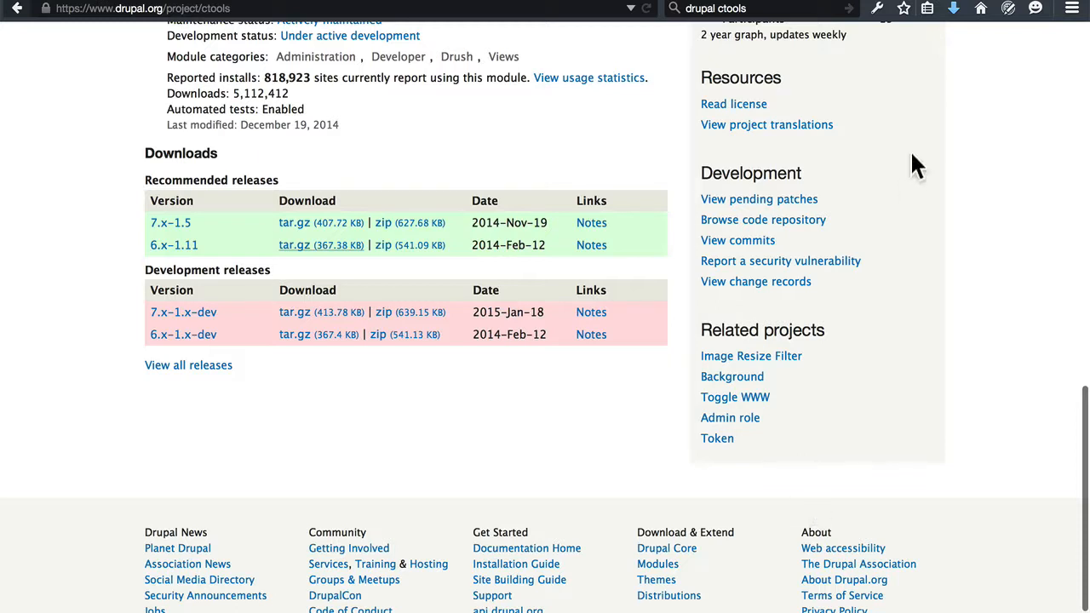
Reveal the downloaded ctools-6.x-1.11.tar.gz in Finder and extract it in the modules folder.
{"action": "left_click", "coordinate": [955, 10]}
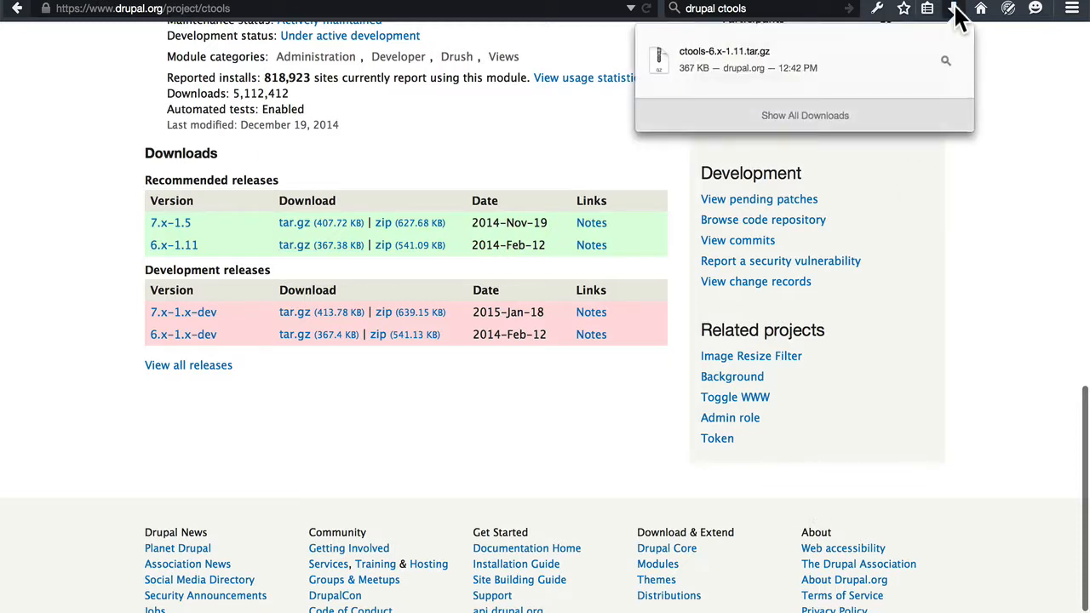
{"action": "left_click", "coordinate": [945, 61]}
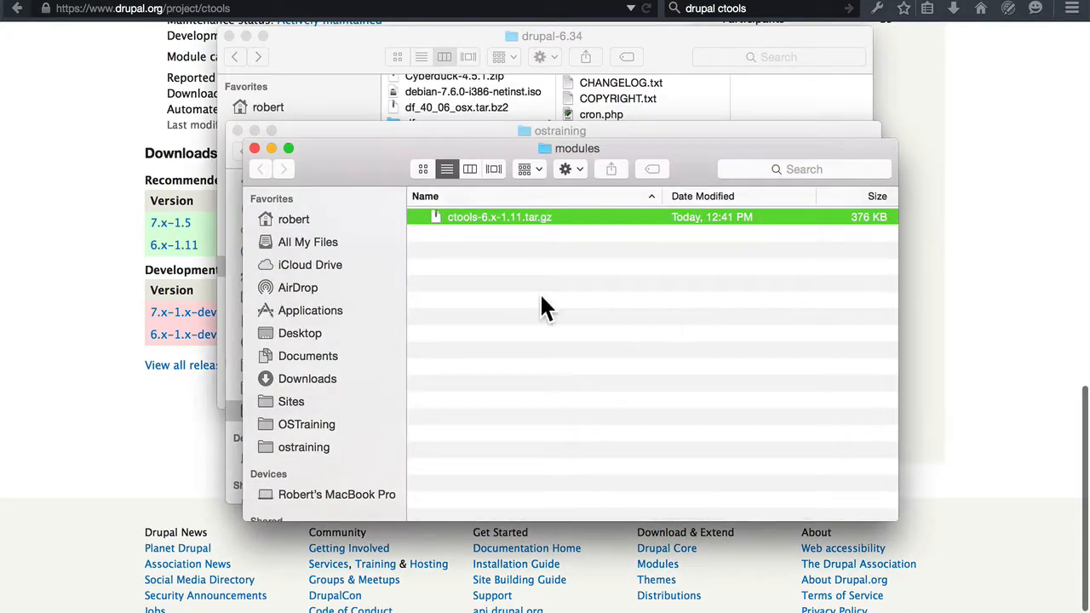
{"action": "double_click", "coordinate": [519, 215]}
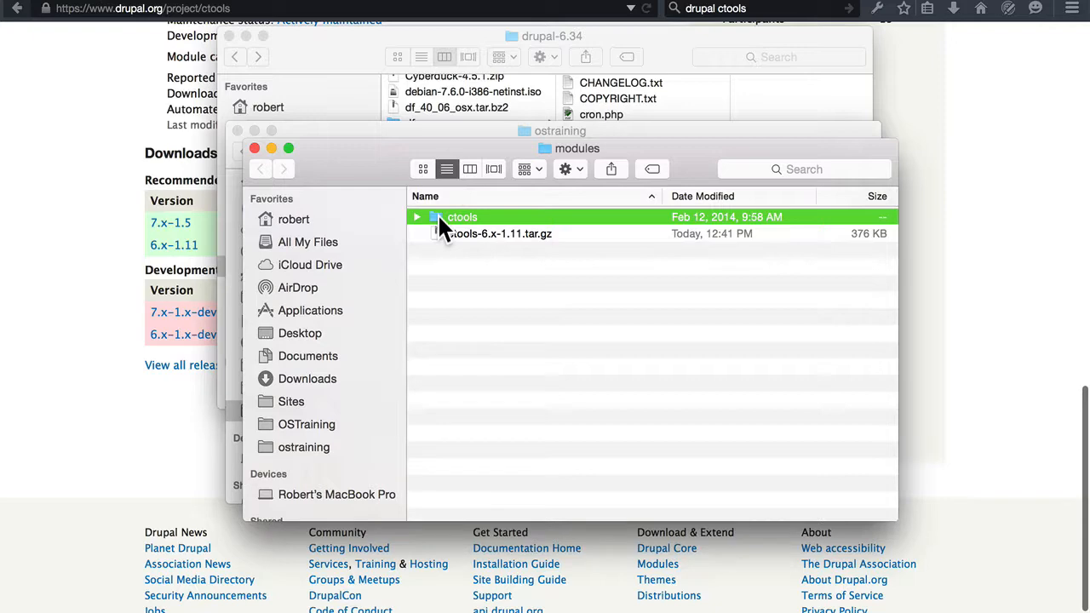
Return to the browser, search the web for "drupal token" and open the Token project page on Drupal.org.
{"action": "left_click", "coordinate": [731, 14]}
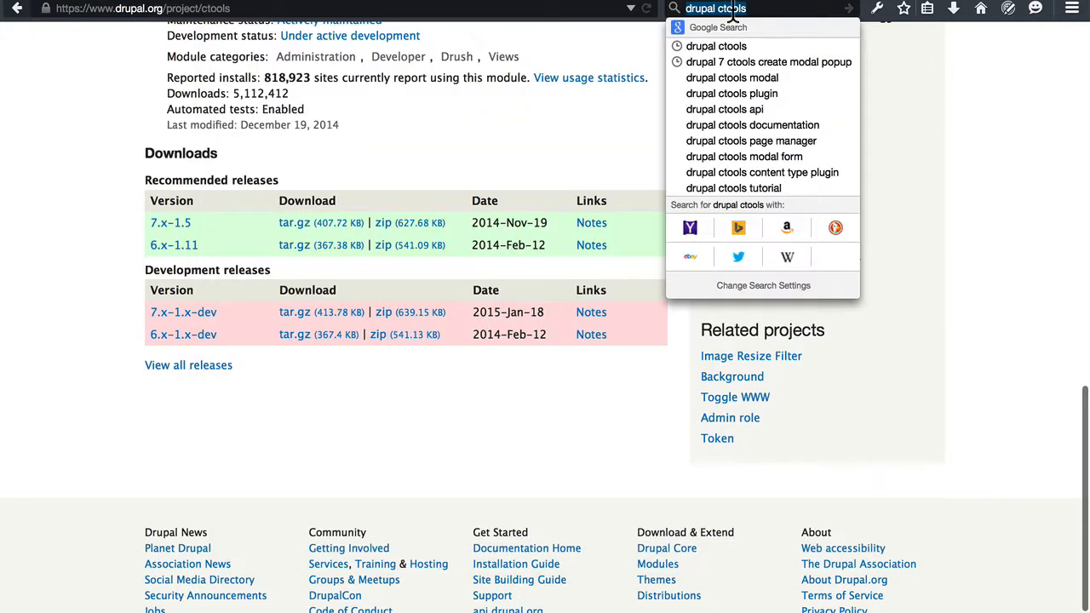
{"action": "double_click", "coordinate": [732, 10]}
{"action": "type", "text": "token"}
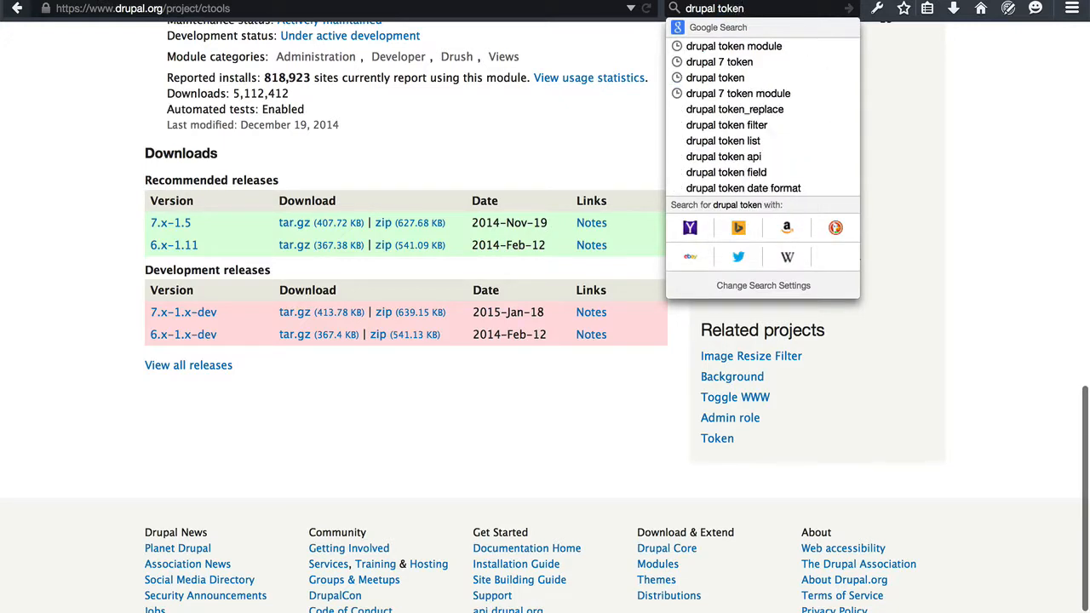
{"action": "key", "text": "Return"}
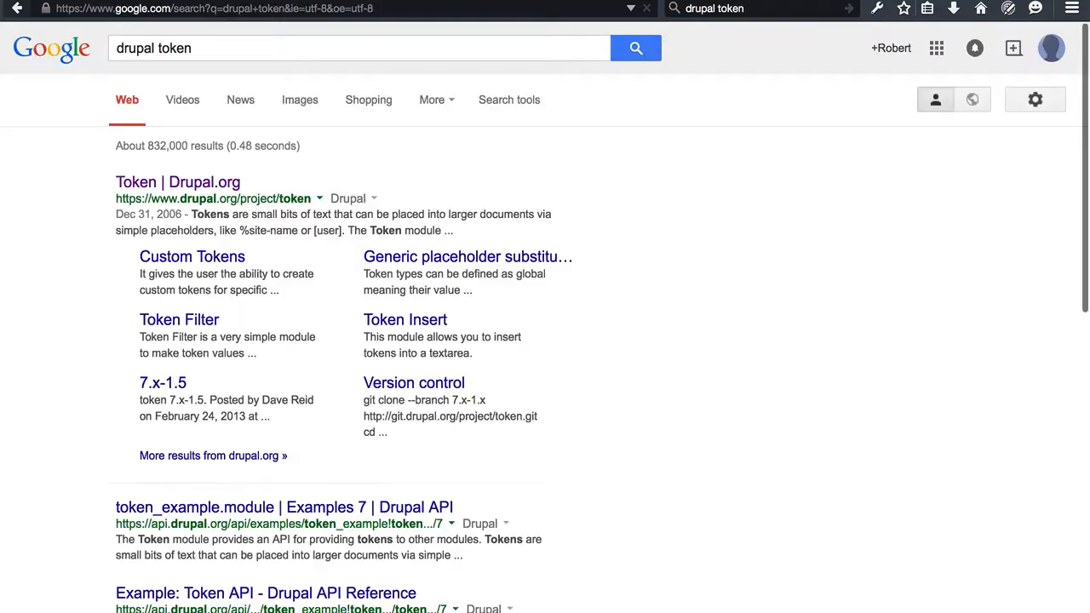
{"action": "left_click", "coordinate": [128, 186]}
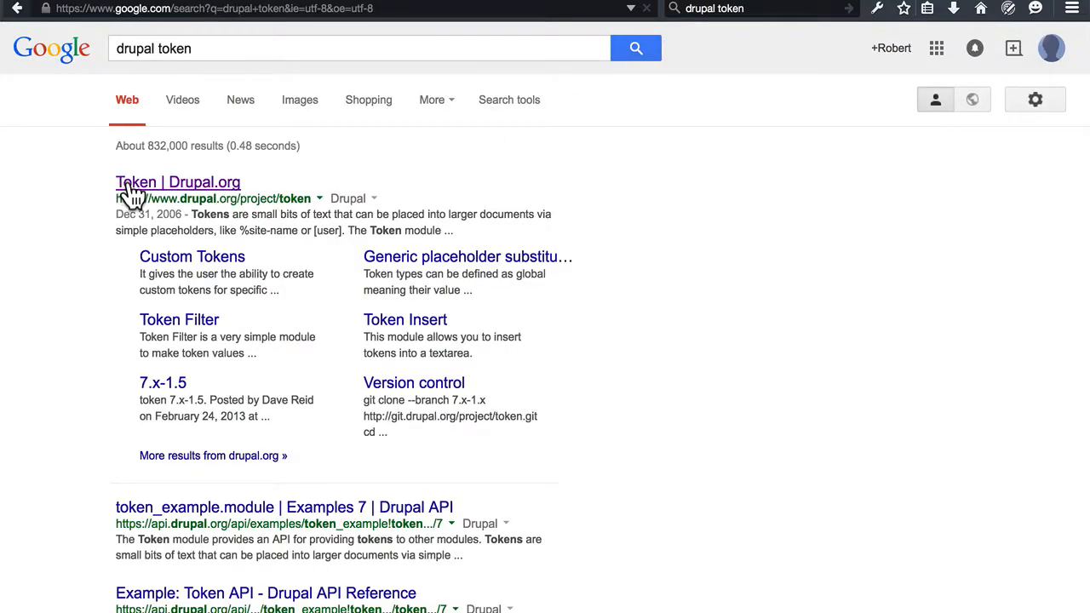
Save the Token 6.x-1.19 tar.gz archive from its project page into the sites/all/modules folder.
{"action": "scroll", "coordinate": [319, 281], "scroll_direction": "down", "scroll_amount": 15}
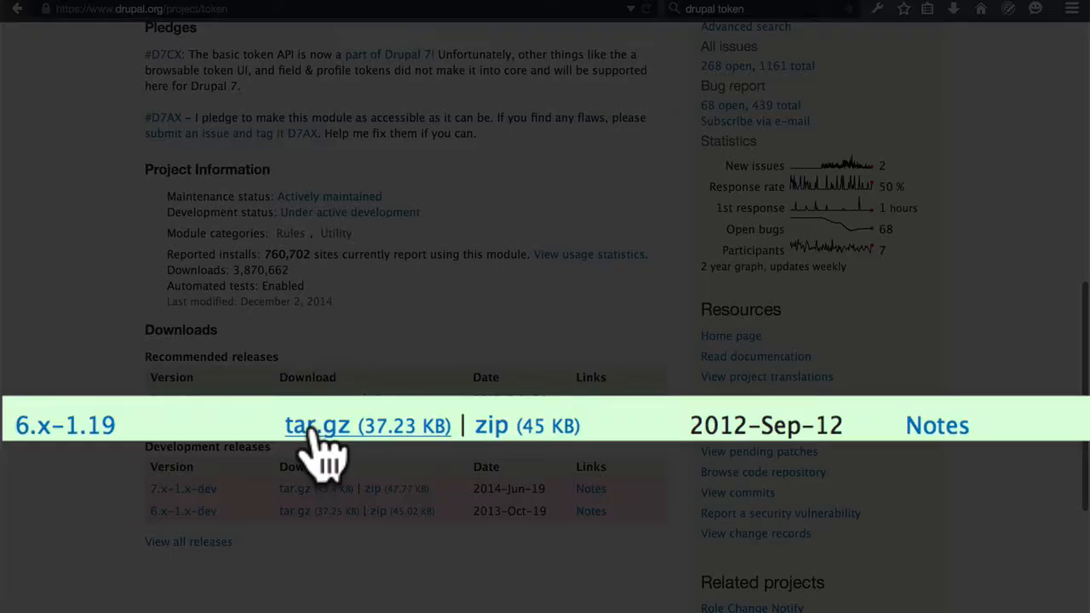
{"action": "right_click", "coordinate": [294, 423]}
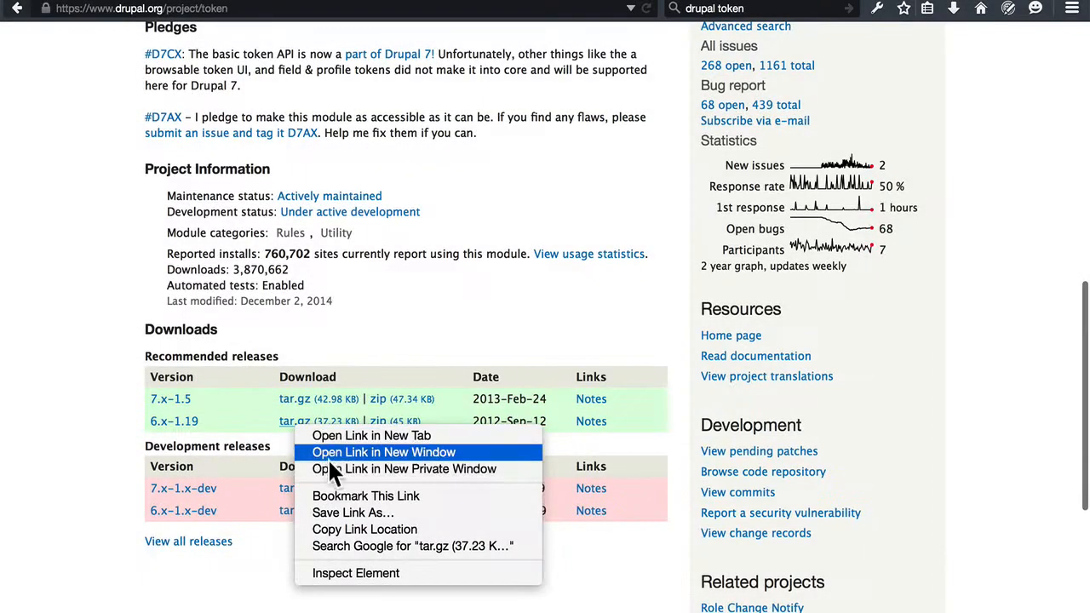
{"action": "left_click", "coordinate": [340, 514]}
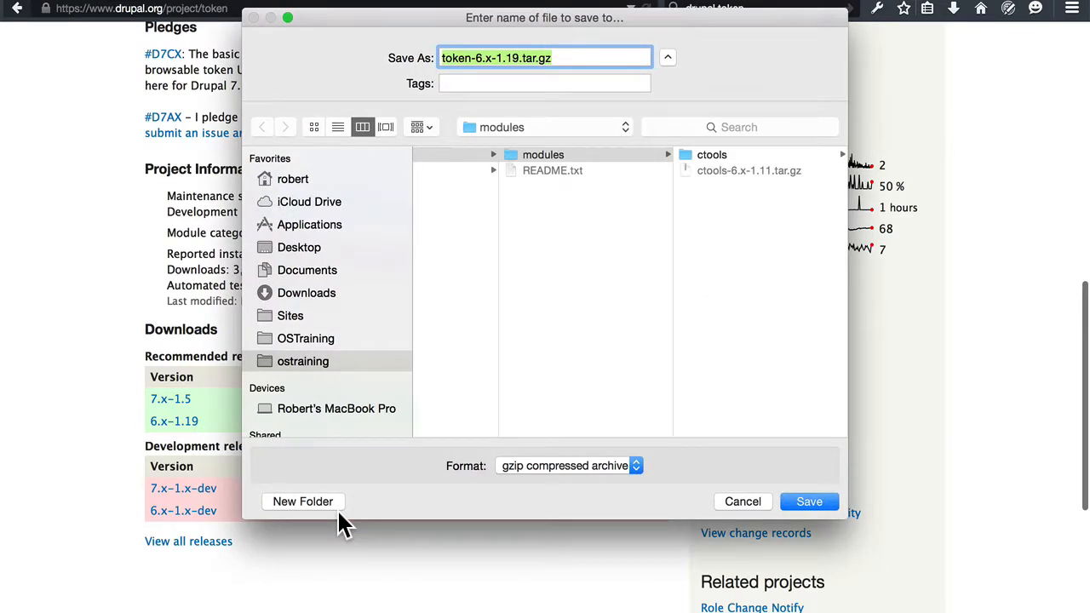
{"action": "left_click", "coordinate": [808, 504]}
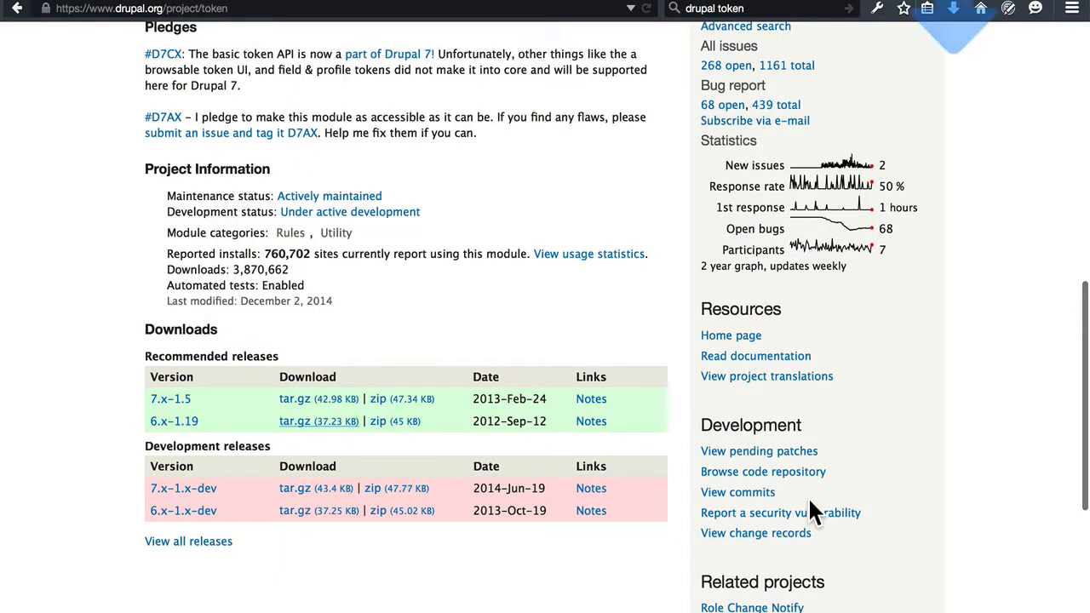
Search the web for "drupal pathauto" and open the Pathauto project page on Drupal.org.
{"action": "double_click", "coordinate": [742, 9]}
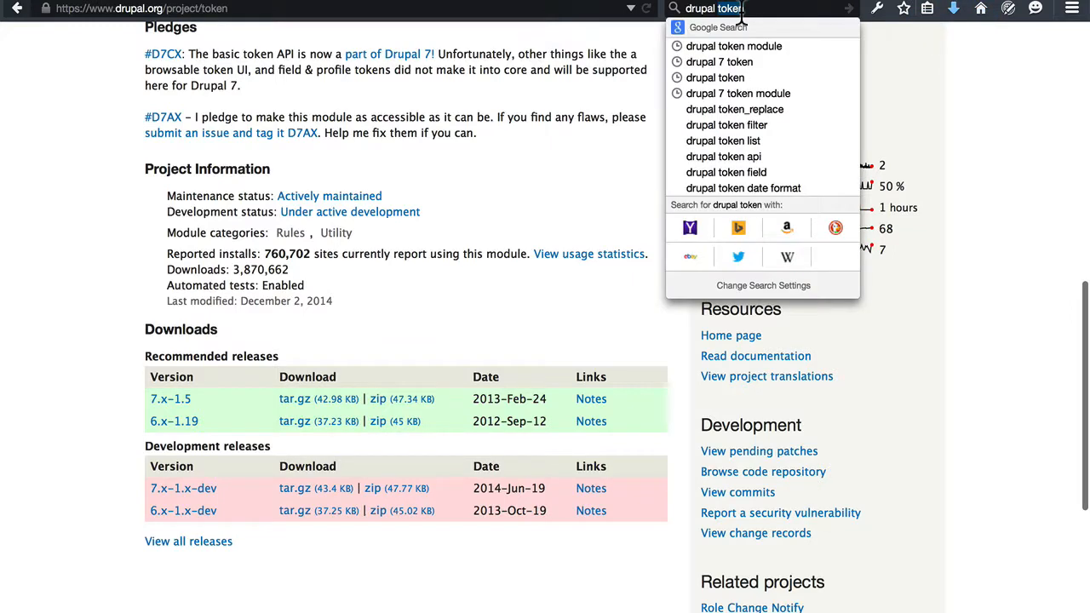
{"action": "type", "text": "pathauto"}
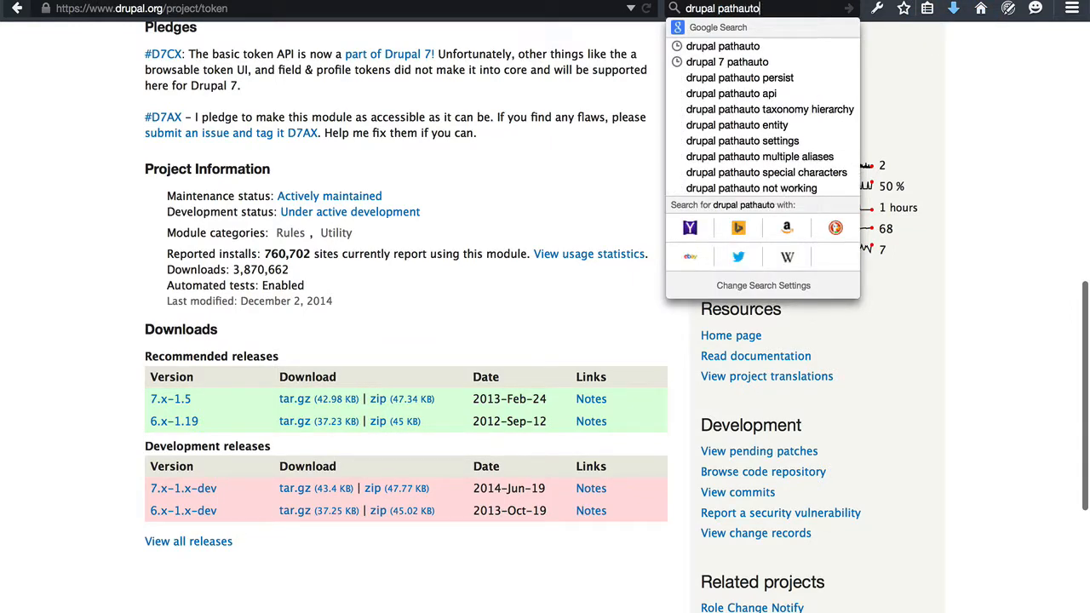
{"action": "key", "text": "Return"}
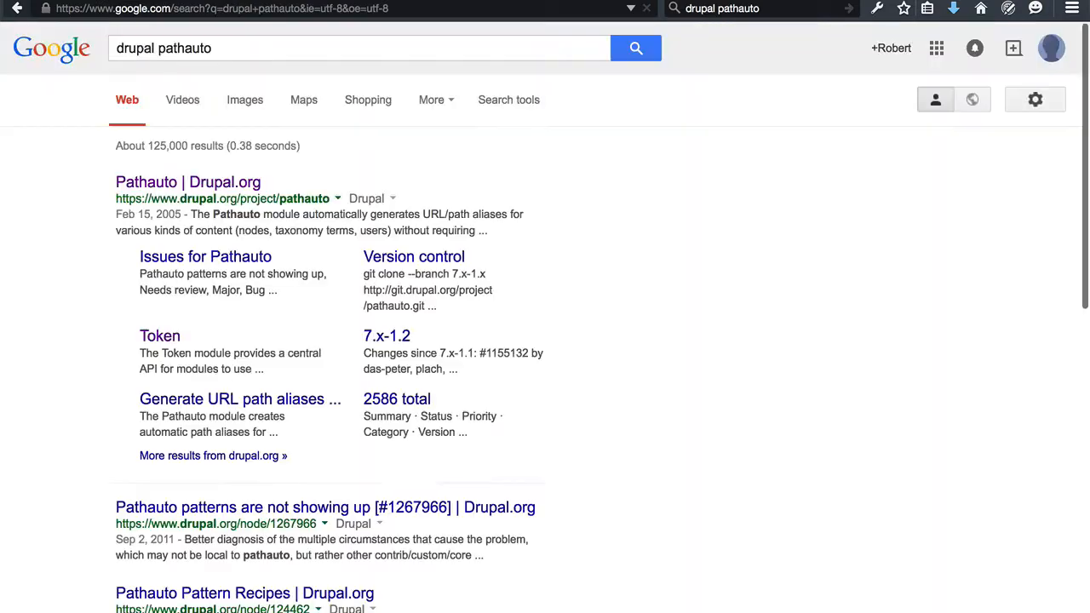
{"action": "left_click", "coordinate": [247, 183]}
Save the recommended Pathauto 6.x-1.6 tar.gz archive into the modules folder.
{"action": "scroll", "coordinate": [305, 241], "scroll_direction": "down", "scroll_amount": 10}
{"action": "scroll", "coordinate": [306, 243], "scroll_direction": "down", "scroll_amount": 3}
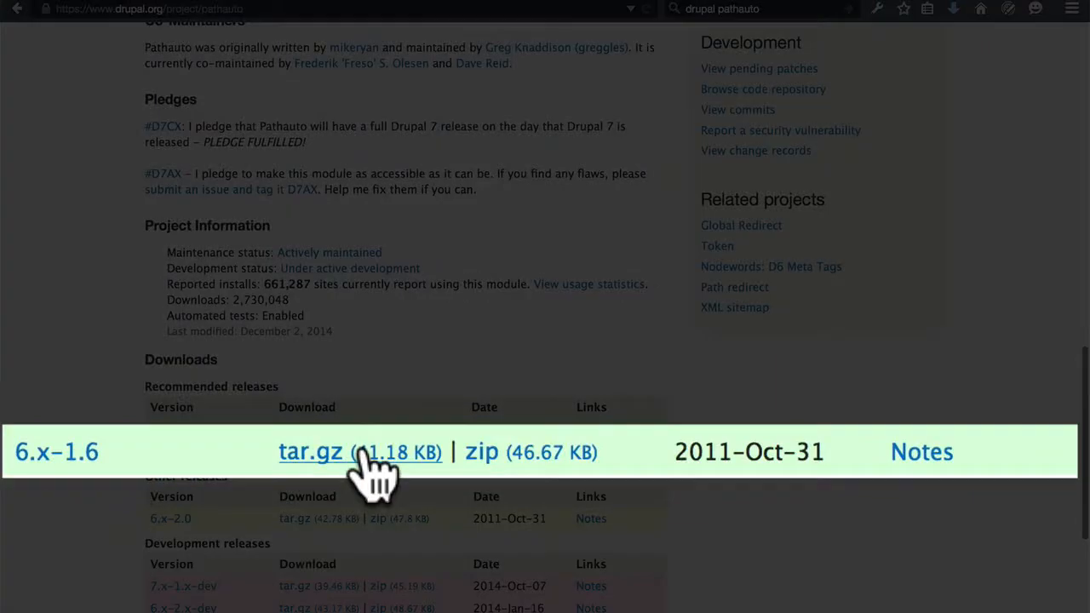
{"action": "right_click", "coordinate": [324, 460]}
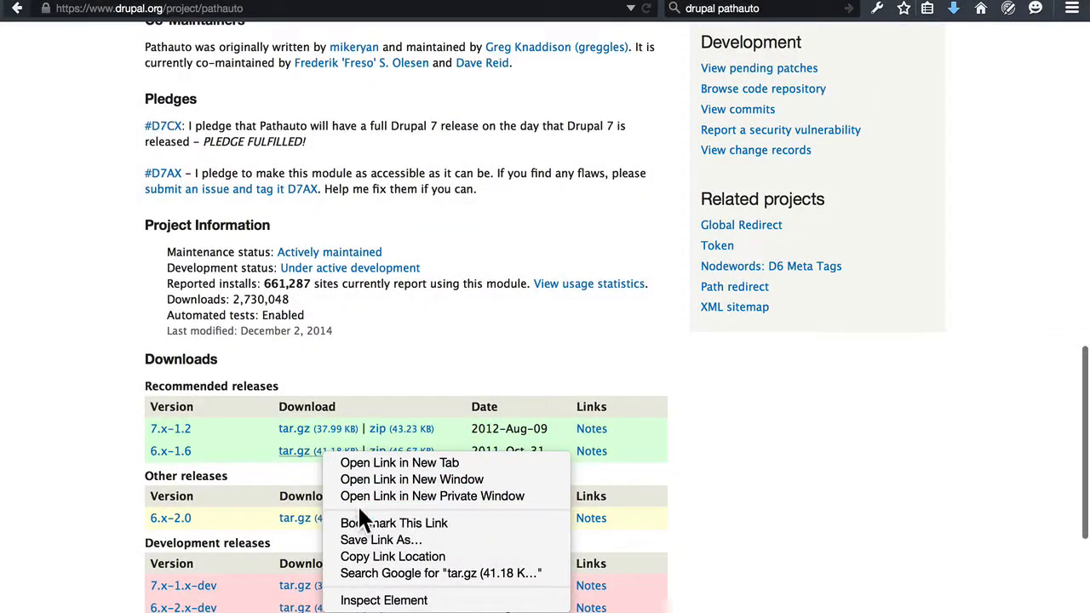
{"action": "left_click", "coordinate": [366, 542]}
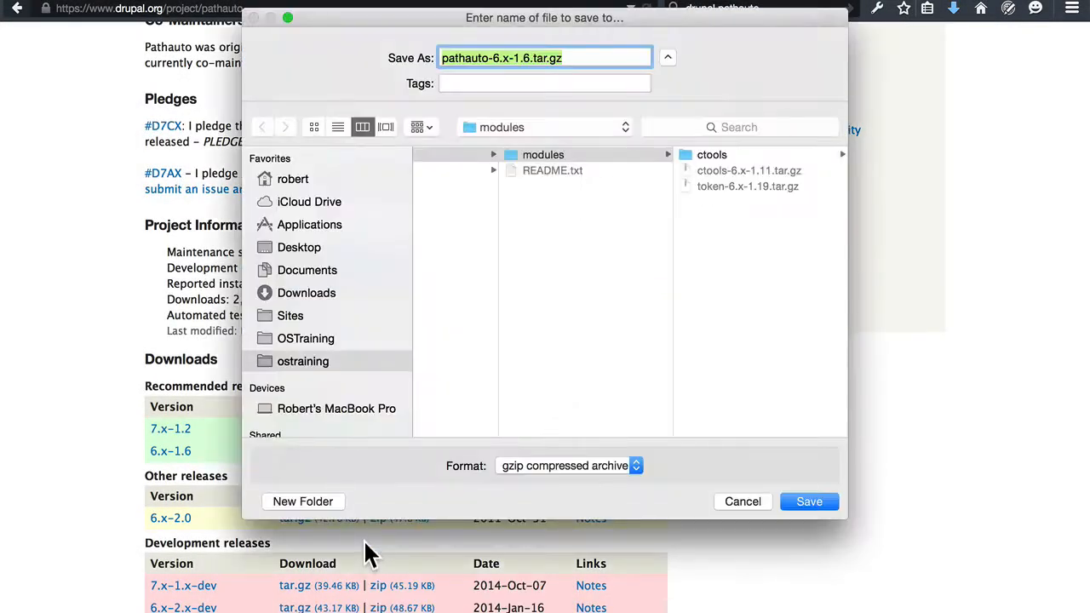
{"action": "left_click", "coordinate": [816, 503]}
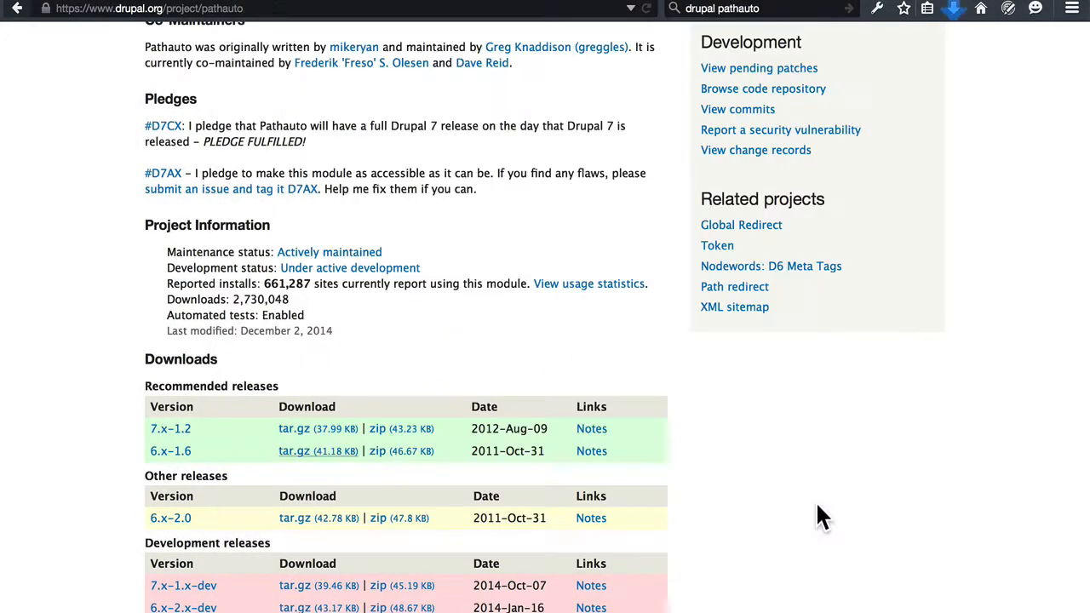
Search the web for "drupal cck" and open the Content Construction Kit (CCK) project page on Drupal.org.
{"action": "double_click", "coordinate": [747, 9]}
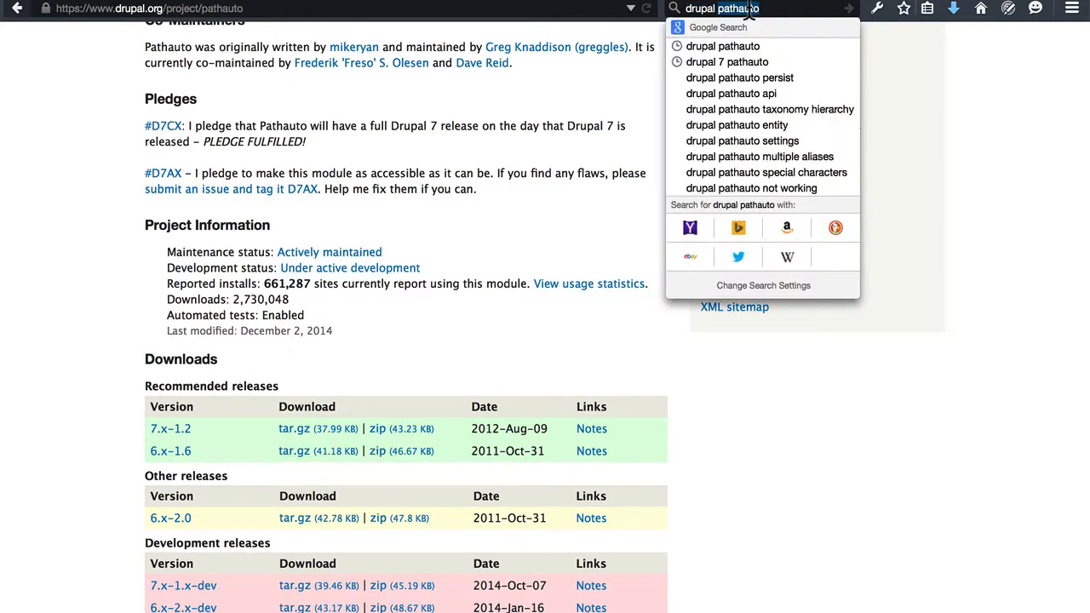
{"action": "type", "text": "cck"}
{"action": "key", "text": "Return"}
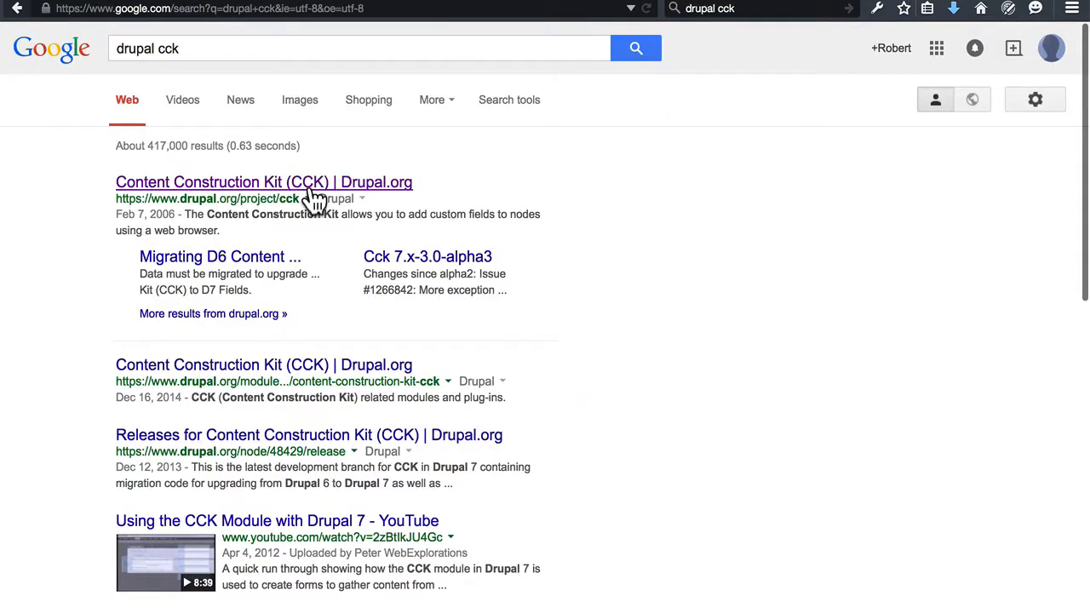
{"action": "left_click", "coordinate": [313, 187]}
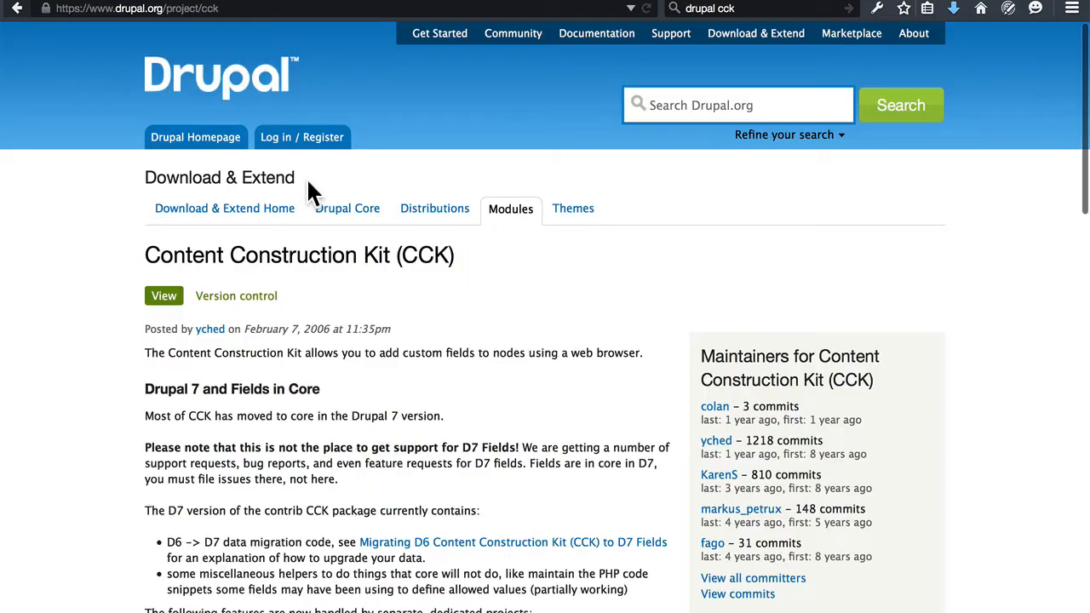
Save the recommended CCK 6.x-2.9 tar.gz archive into the modules folder.
{"action": "scroll", "coordinate": [434, 294], "scroll_direction": "down", "scroll_amount": 5}
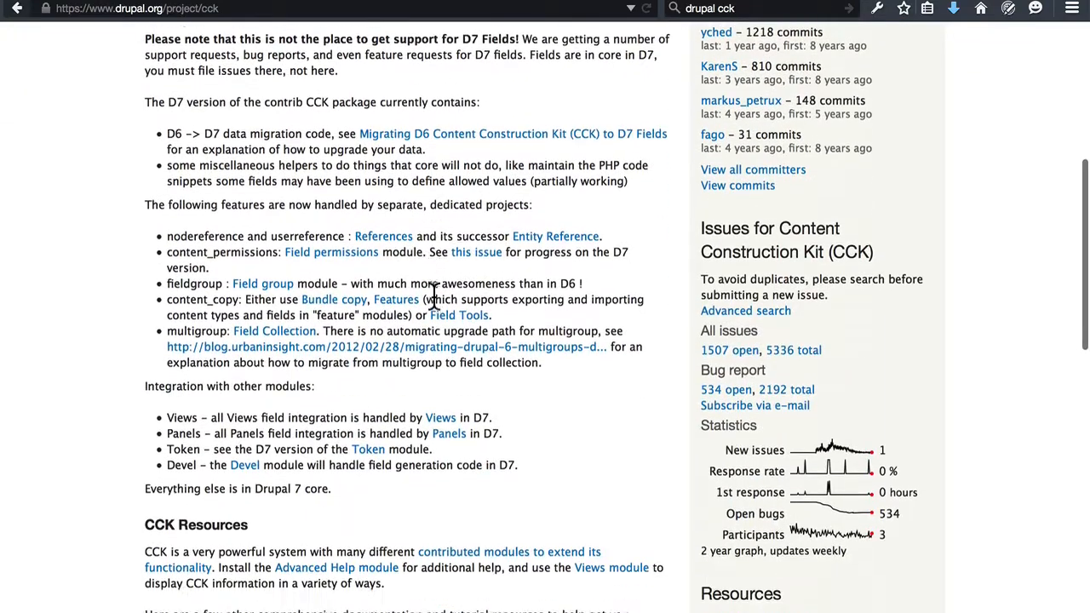
{"action": "scroll", "coordinate": [434, 294], "scroll_direction": "down", "scroll_amount": 7}
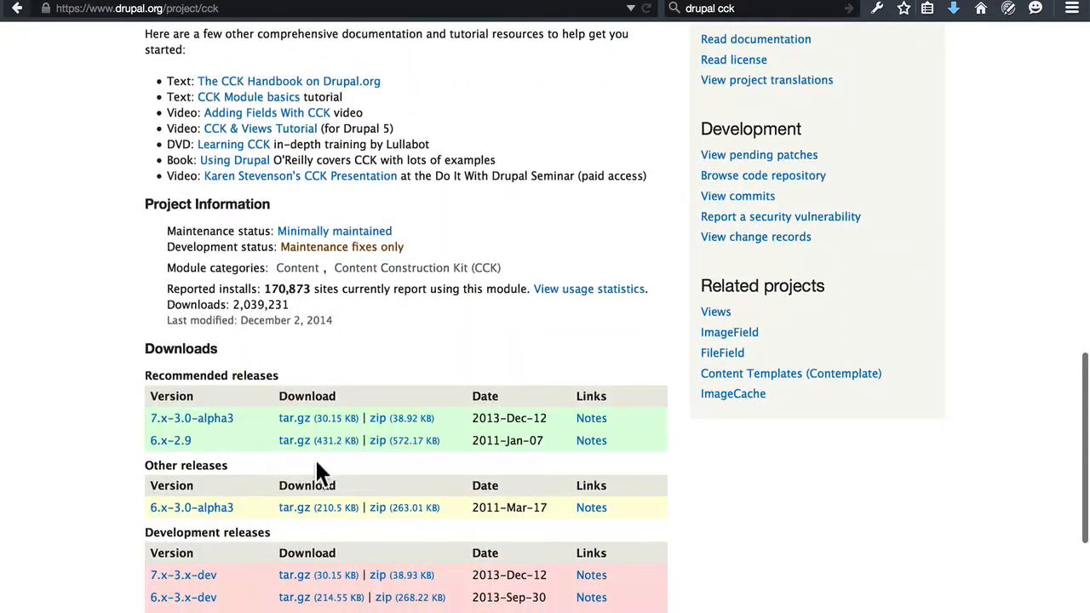
{"action": "right_click", "coordinate": [334, 444]}
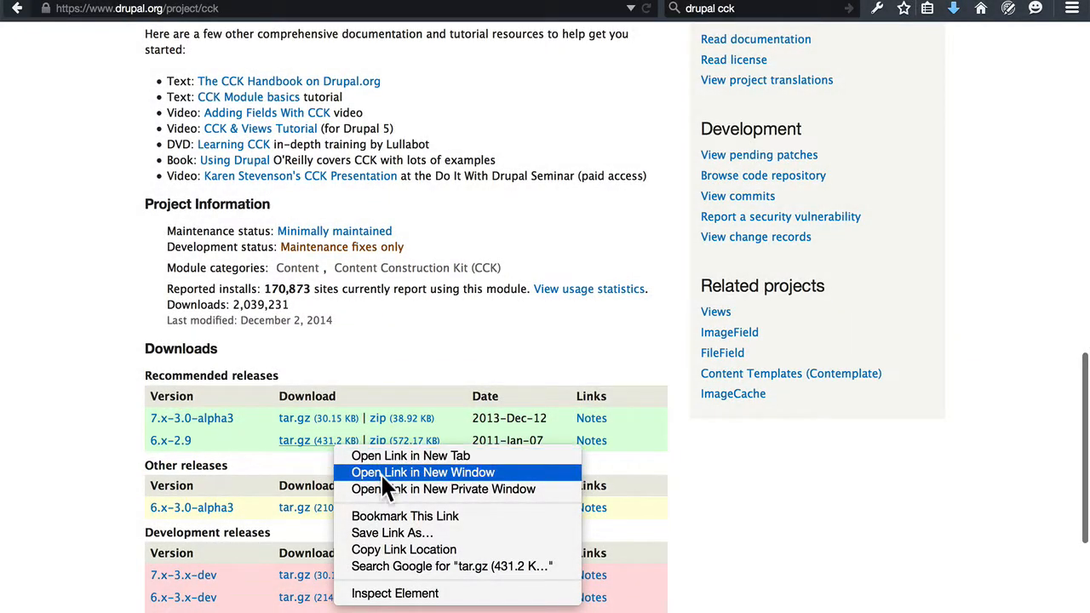
{"action": "left_click", "coordinate": [392, 532]}
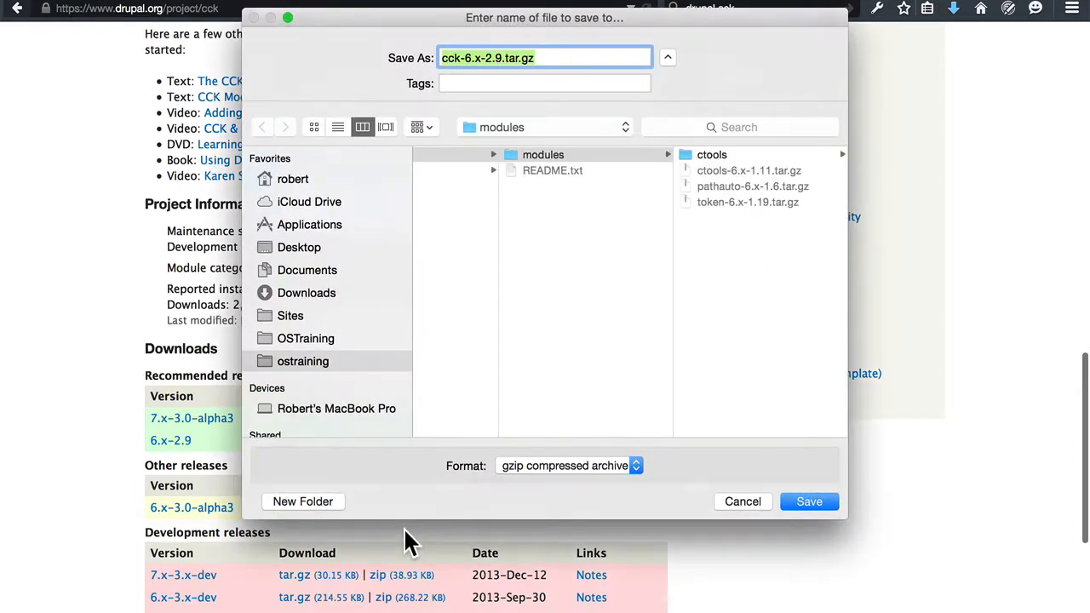
{"action": "left_click", "coordinate": [804, 501]}
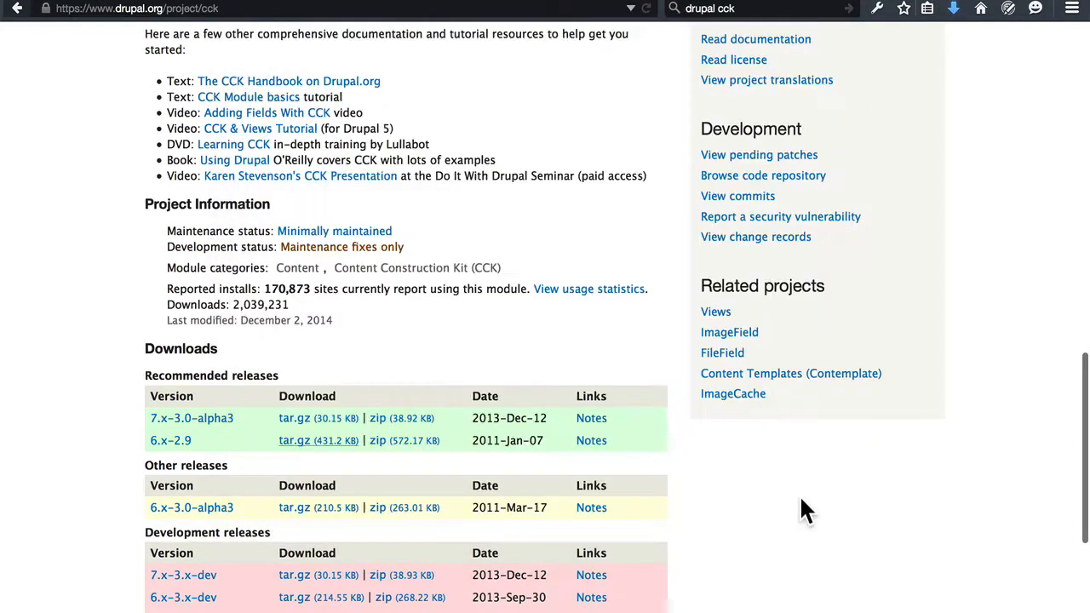
Search the web for "drupal filefield" and open the FileField project page on Drupal.org.
{"action": "left_click", "coordinate": [727, 9]}
{"action": "type", "text": "drupal f"}
{"action": "type", "text": "ile"}
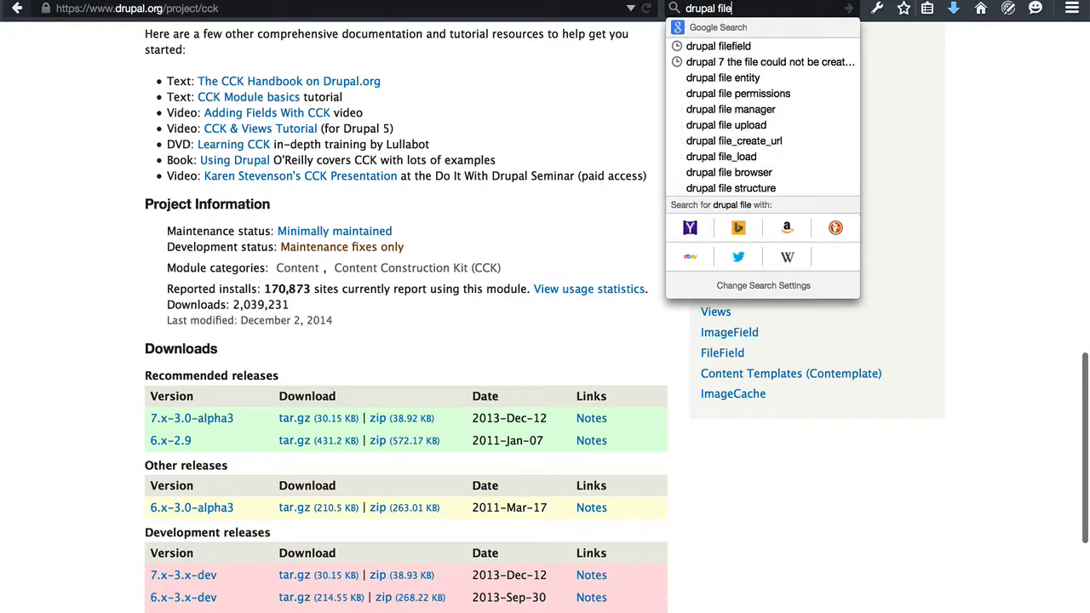
{"action": "type", "text": "field"}
{"action": "key", "text": "Return"}
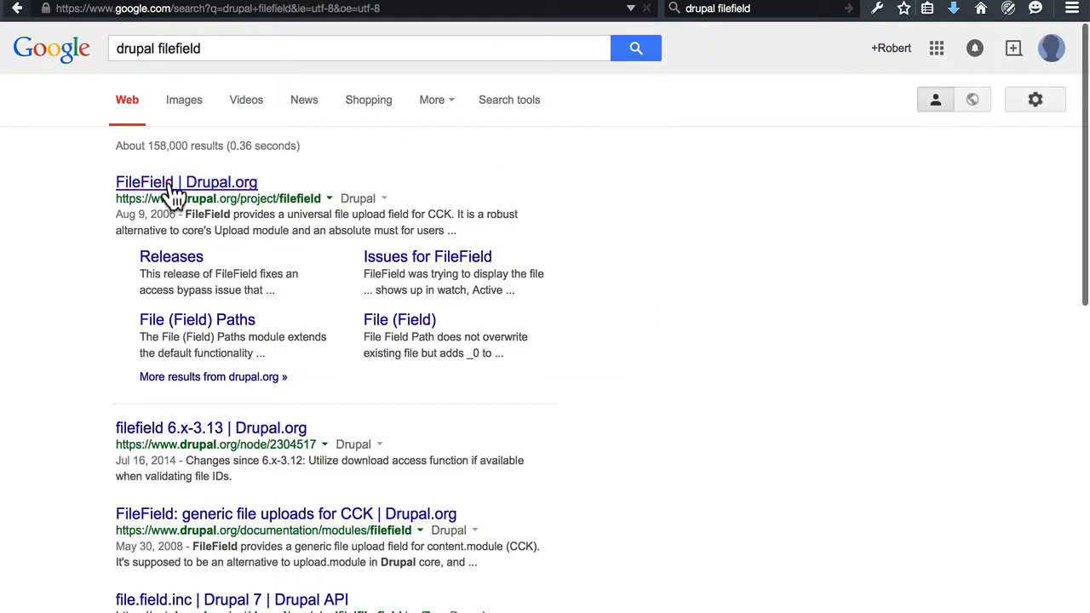
{"action": "left_click", "coordinate": [173, 192]}
Save the FileField 6.x-3.13 tar.gz archive into the modules folder.
{"action": "scroll", "coordinate": [346, 238], "scroll_direction": "down", "scroll_amount": 1}
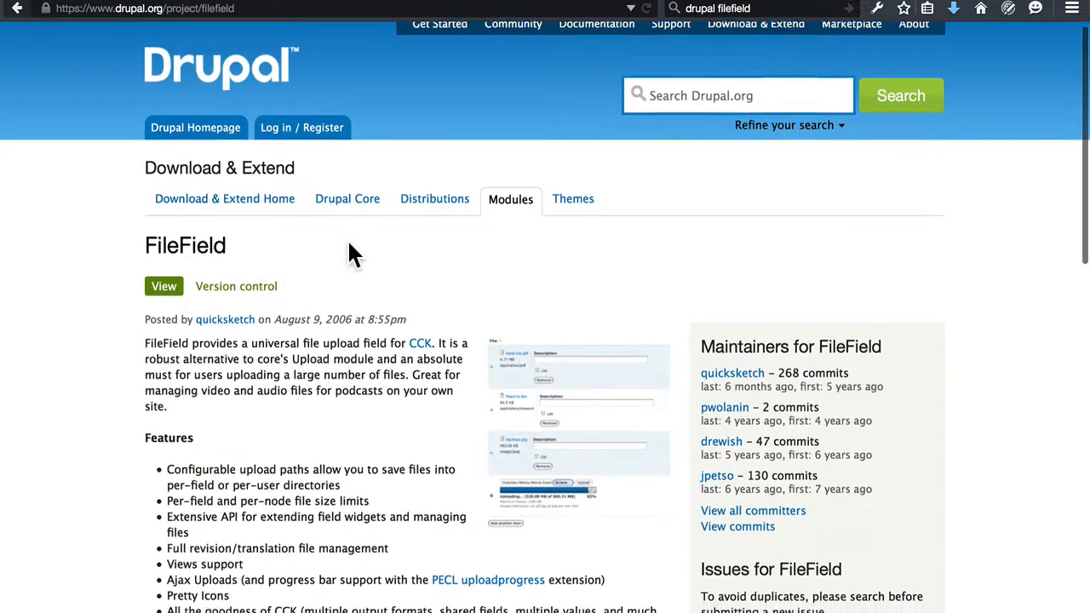
{"action": "scroll", "coordinate": [348, 243], "scroll_direction": "down", "scroll_amount": 10}
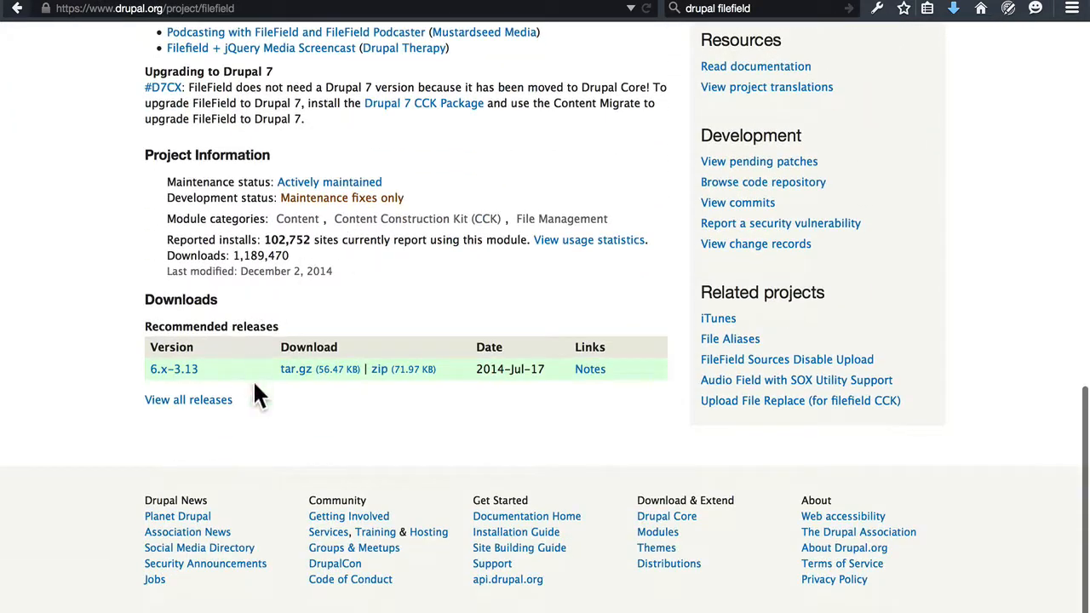
{"action": "right_click", "coordinate": [327, 381]}
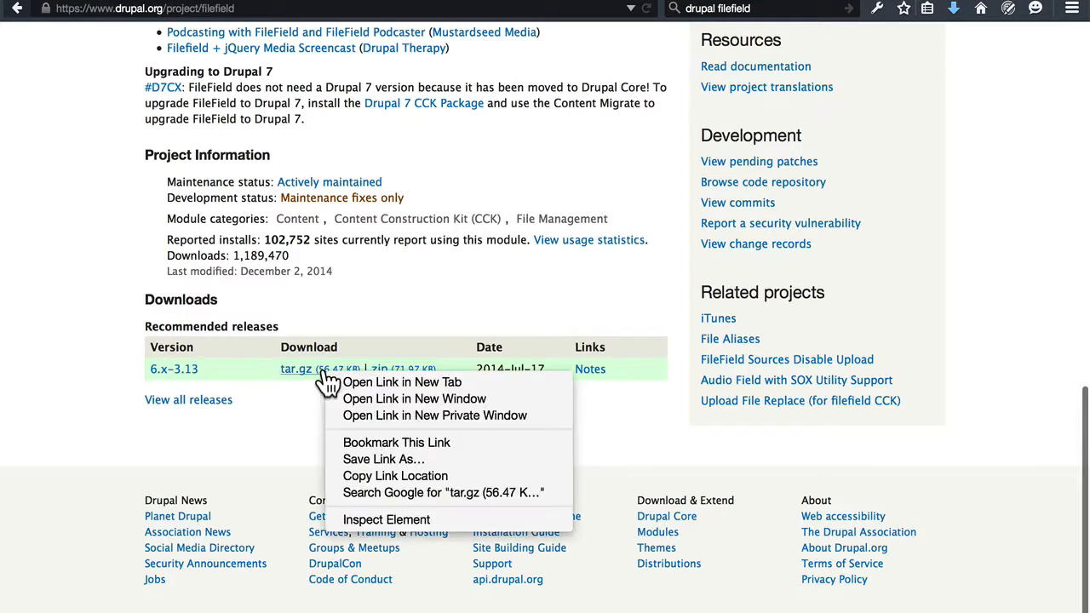
{"action": "left_click", "coordinate": [363, 460]}
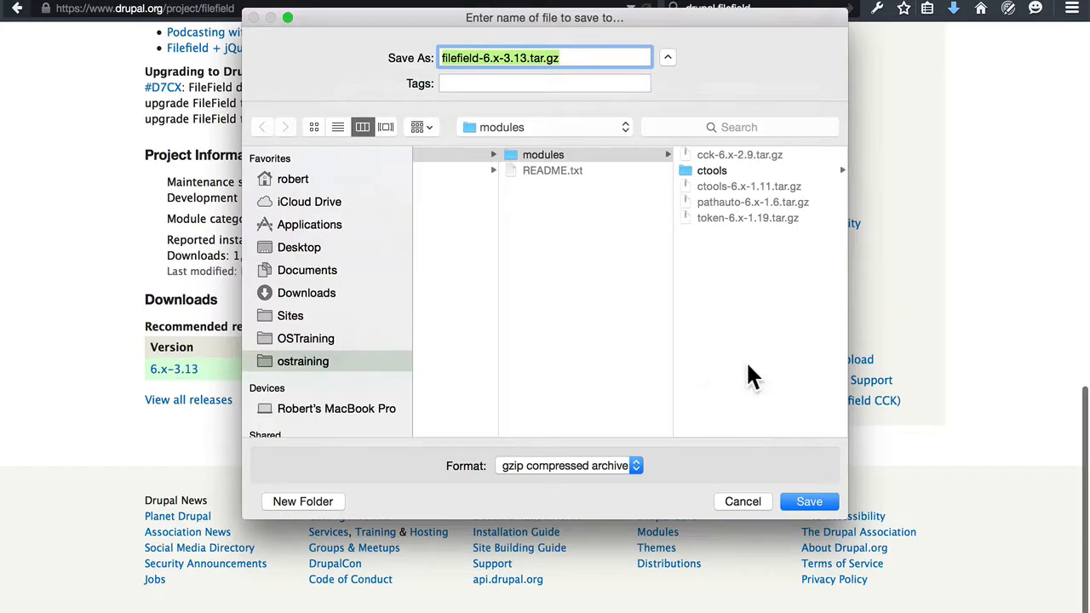
{"action": "left_click", "coordinate": [811, 503]}
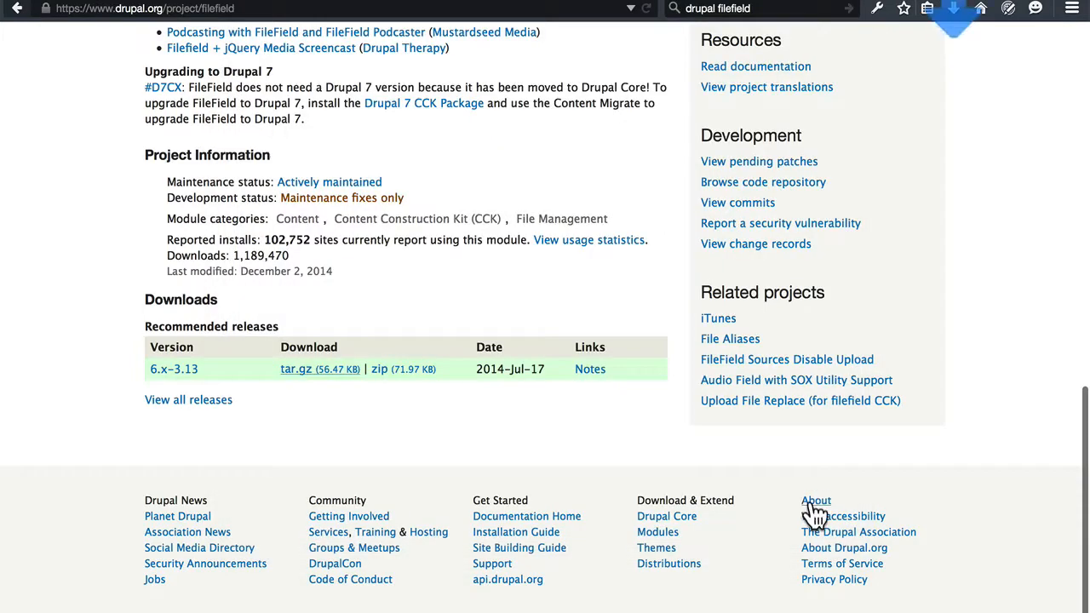
Search the web for "drupal imagefield" and open the ImageField project page on Drupal.org.
{"action": "double_click", "coordinate": [737, 9]}
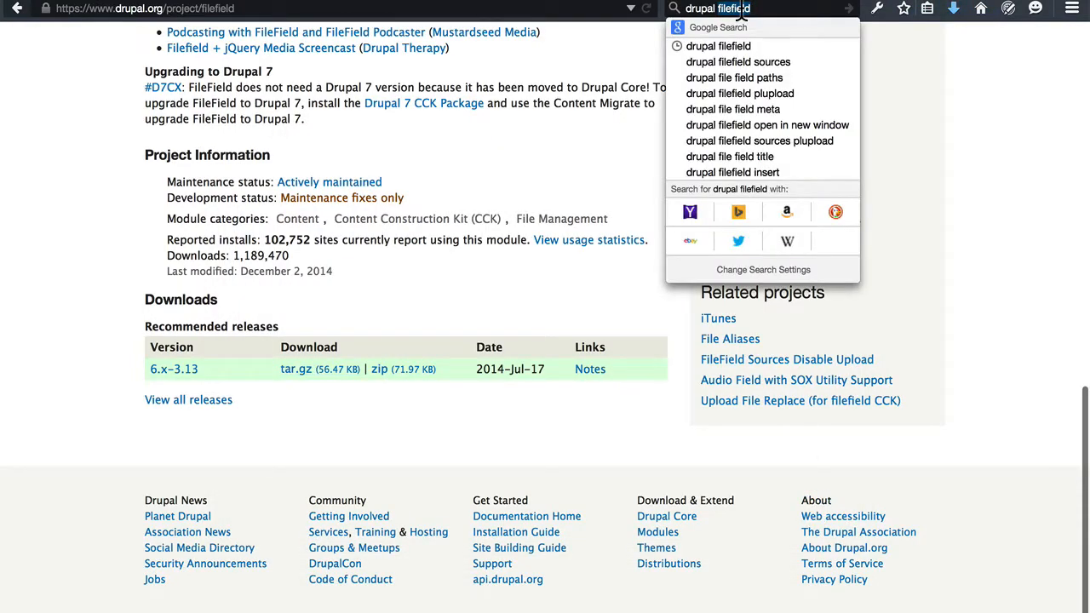
{"action": "type", "text": "imagefield"}
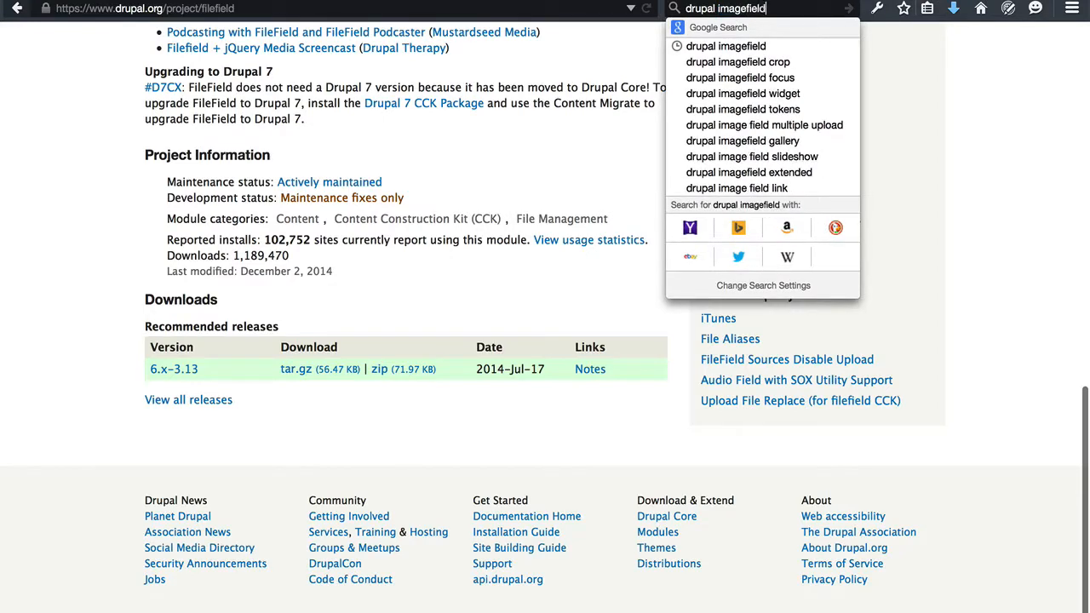
{"action": "key", "text": "Return"}
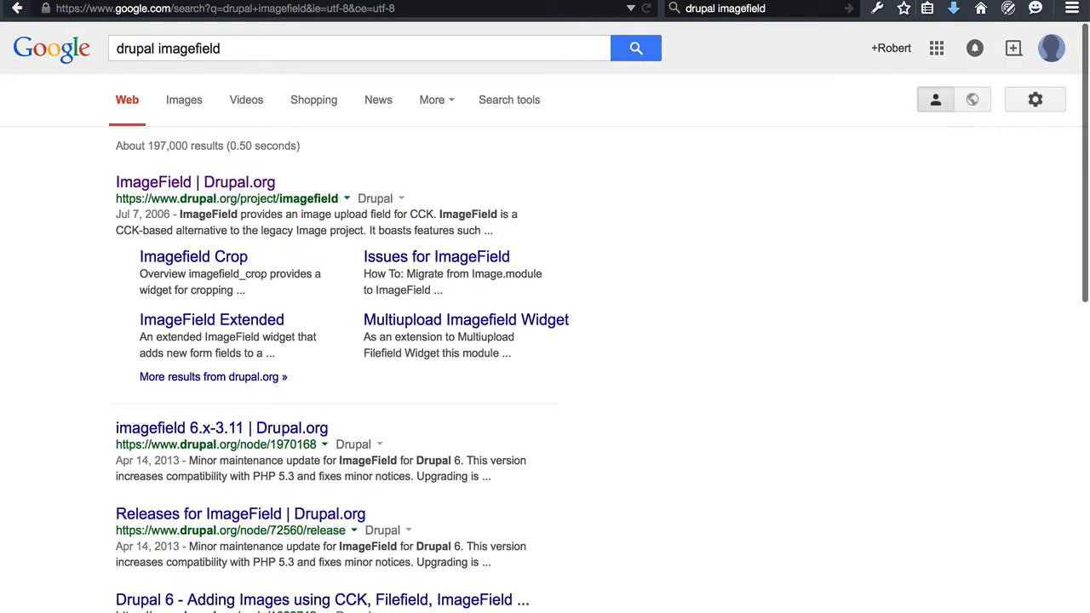
{"action": "left_click", "coordinate": [187, 191]}
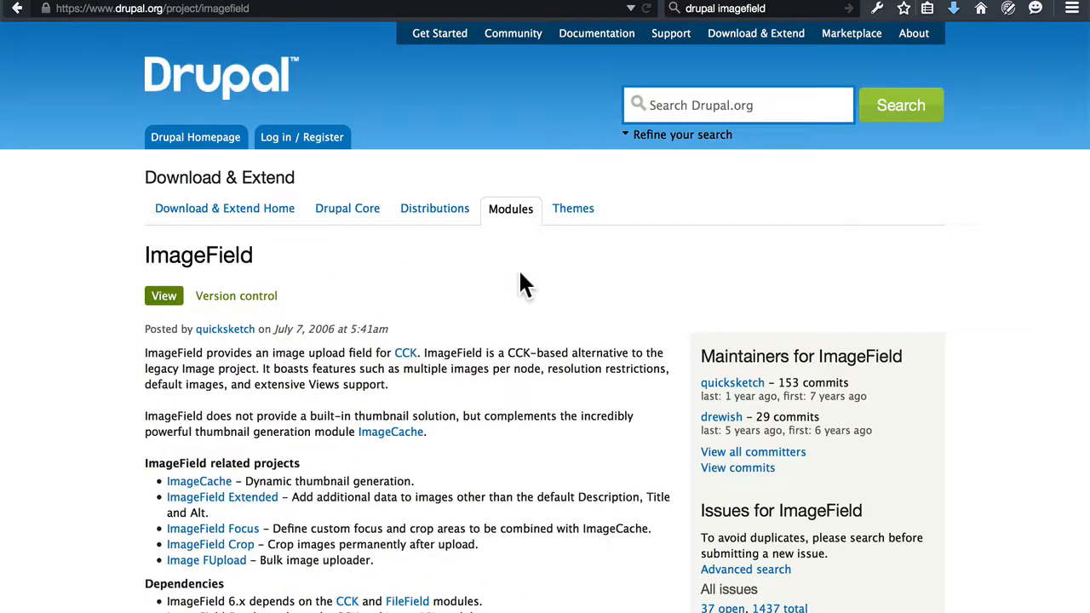
Save the ImageField 6.x-3.11 tar.gz archive into the modules folder.
{"action": "scroll", "coordinate": [519, 273], "scroll_direction": "down", "scroll_amount": 2}
{"action": "scroll", "coordinate": [521, 281], "scroll_direction": "down", "scroll_amount": 10}
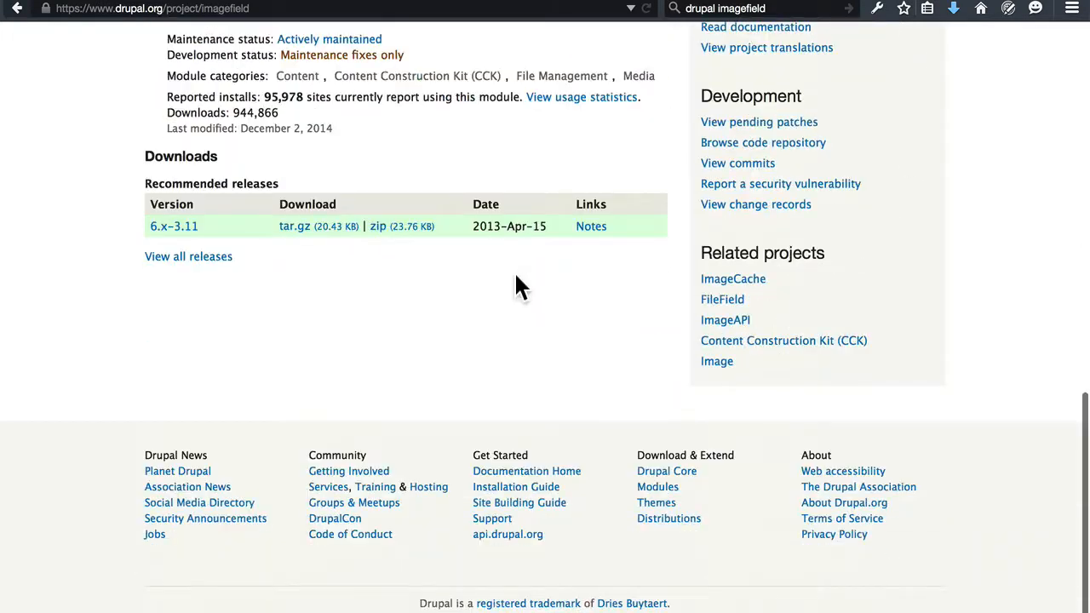
{"action": "right_click", "coordinate": [292, 228]}
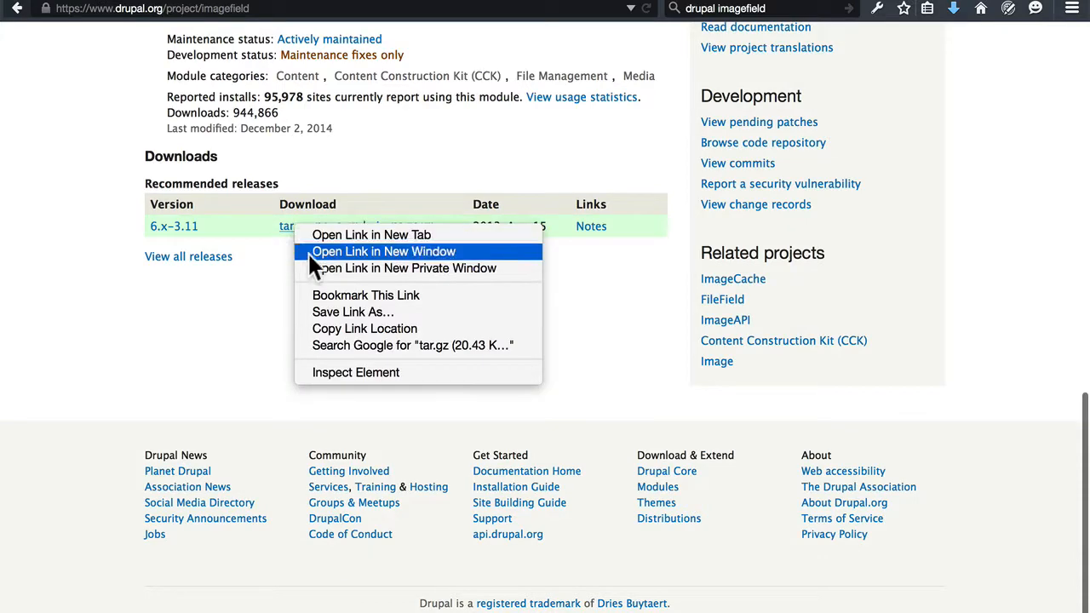
{"action": "left_click", "coordinate": [329, 313]}
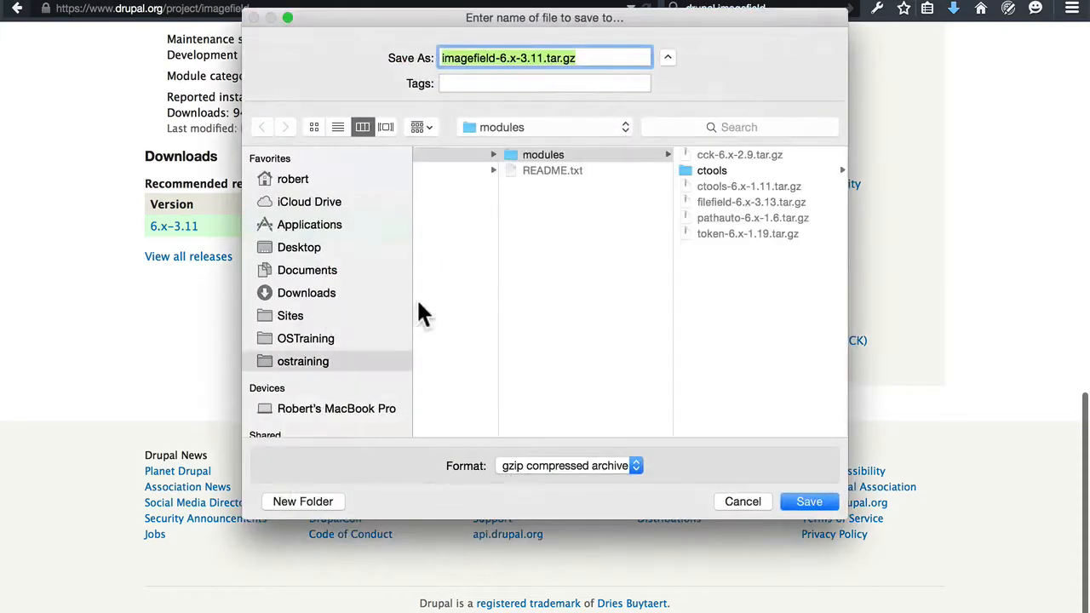
{"action": "left_click", "coordinate": [819, 504]}
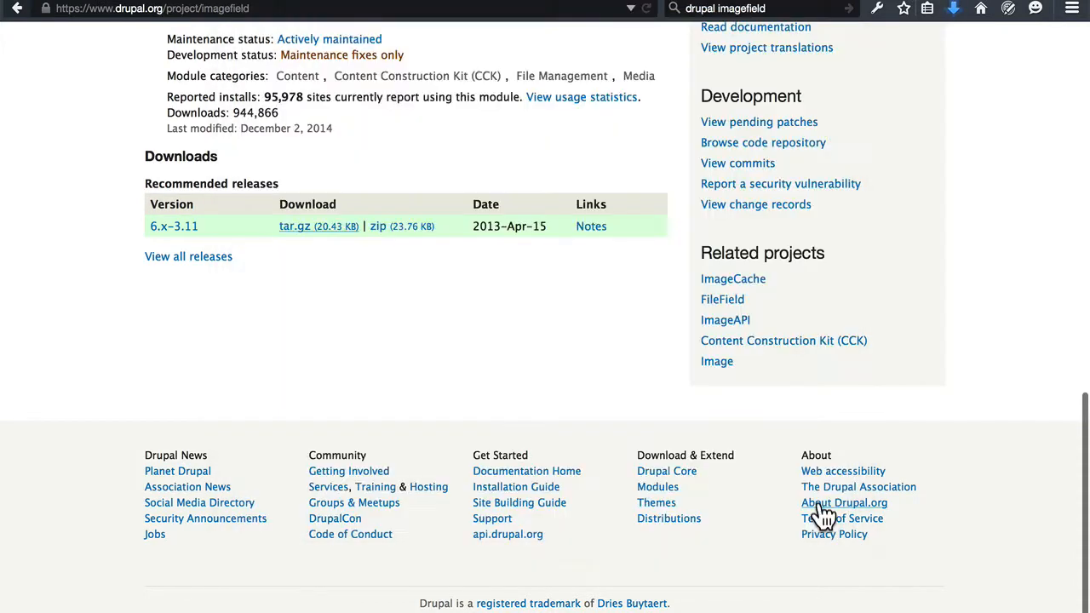
{"action": "scroll", "coordinate": [948, 389], "scroll_direction": "up", "scroll_amount": 15}
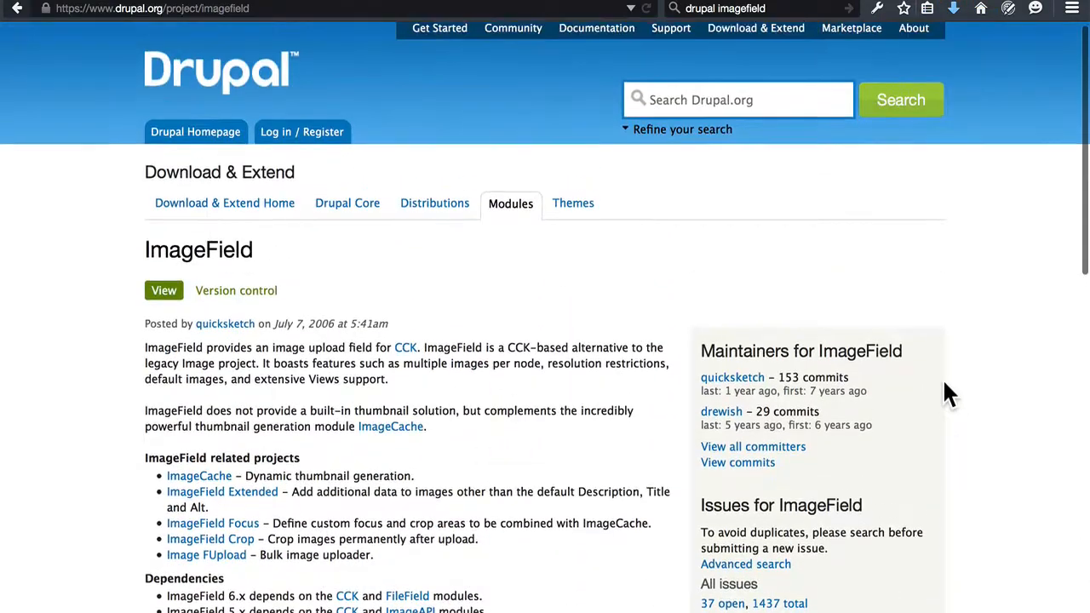
Search the web for "drupal date" and open the Date project page on Drupal.org.
{"action": "left_click", "coordinate": [749, 9]}
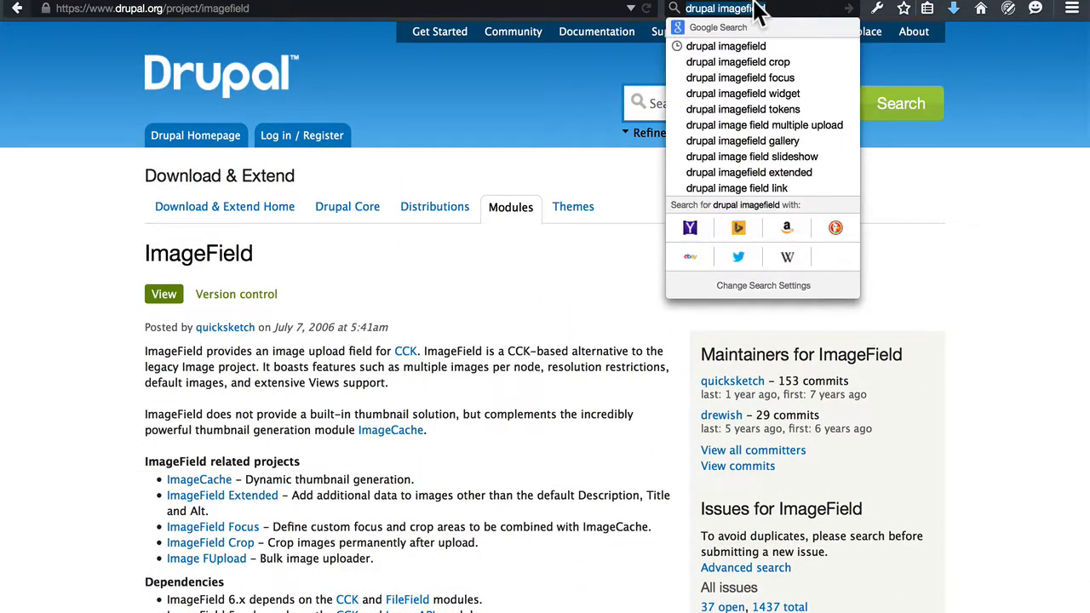
{"action": "double_click", "coordinate": [749, 8]}
{"action": "type", "text": "date"}
{"action": "key", "text": "Return"}
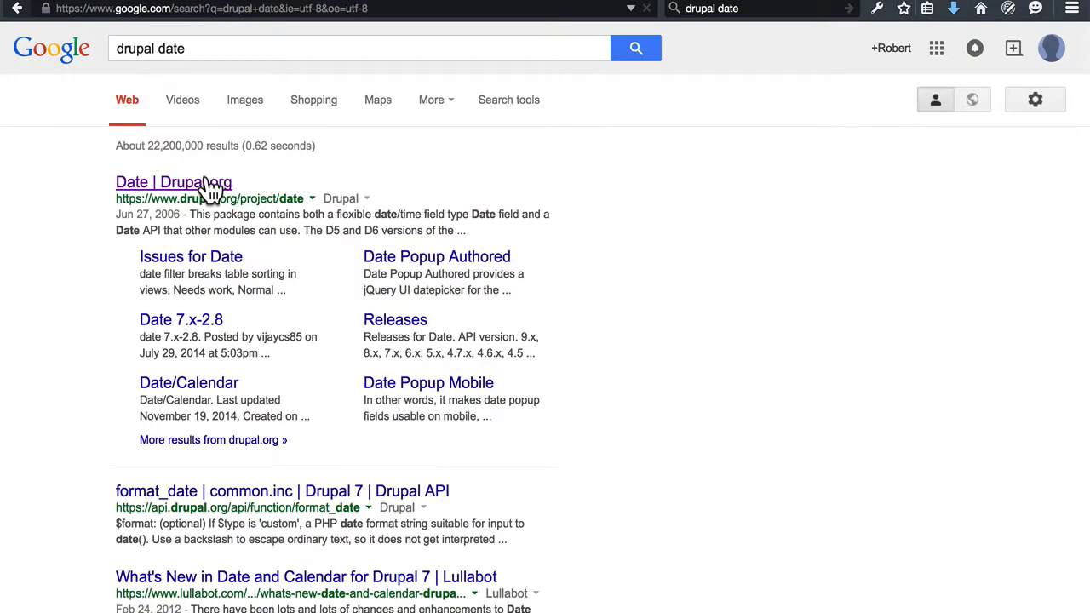
{"action": "left_click", "coordinate": [211, 187]}
Save the Date 6.x-2.10 tar.gz archive into the modules folder.
{"action": "scroll", "coordinate": [352, 267], "scroll_direction": "down", "scroll_amount": 20}
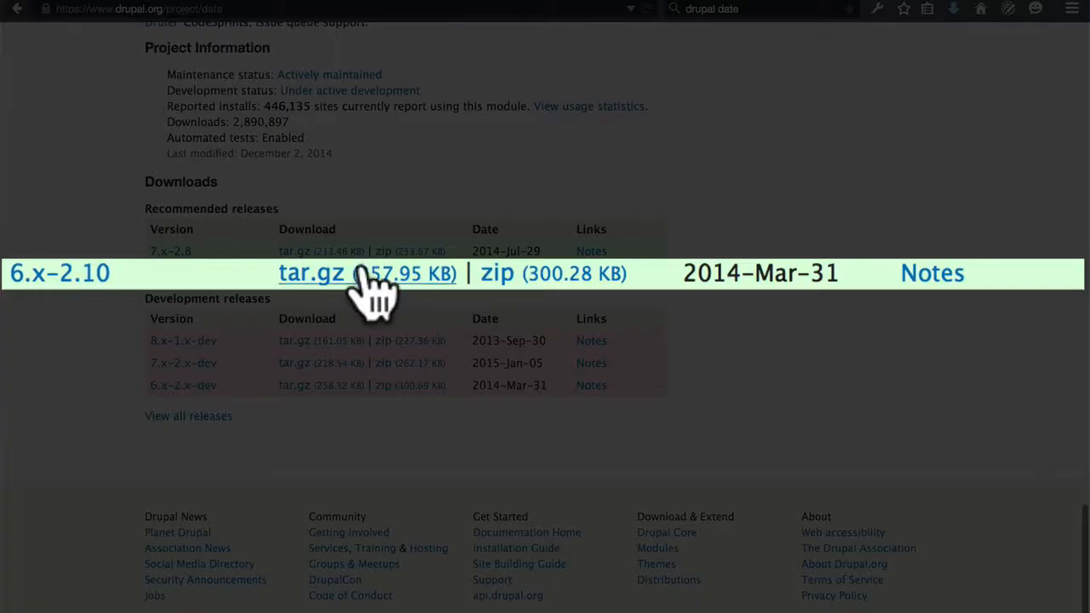
{"action": "right_click", "coordinate": [324, 274]}
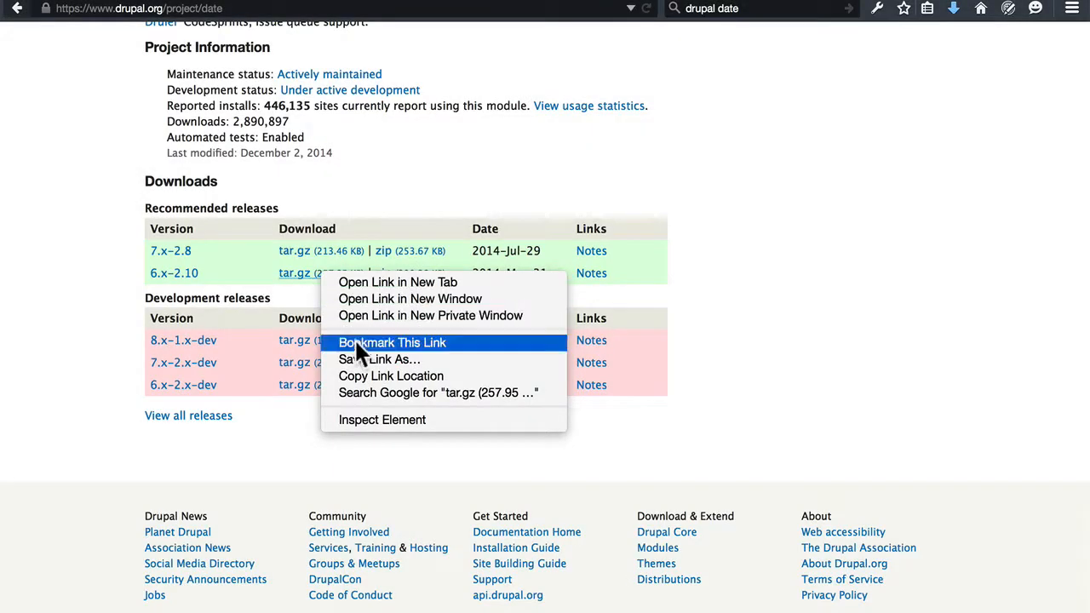
{"action": "left_click", "coordinate": [366, 360]}
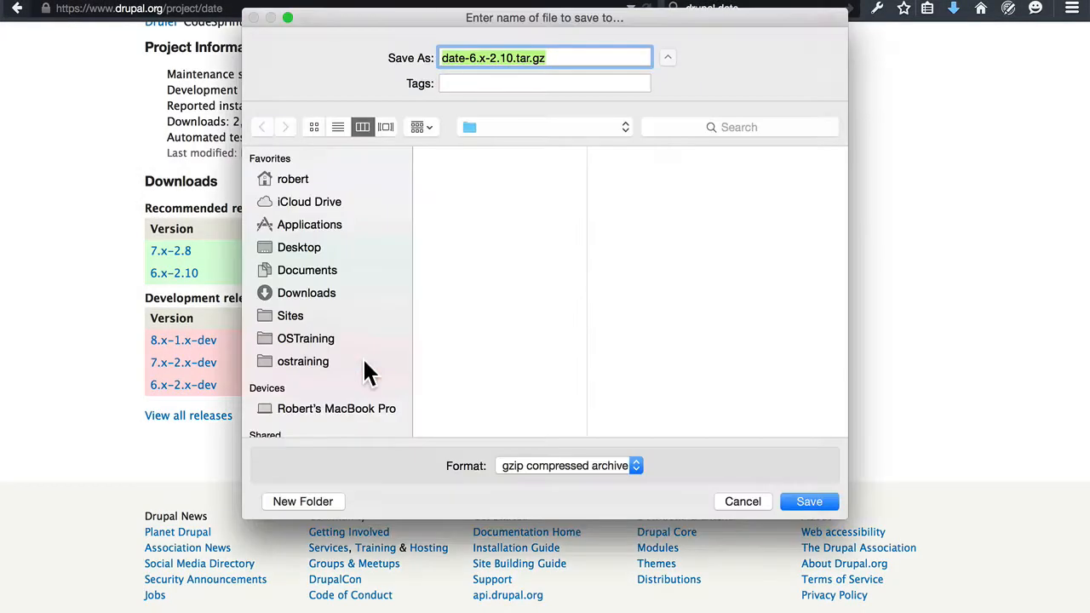
{"action": "left_click", "coordinate": [803, 504]}
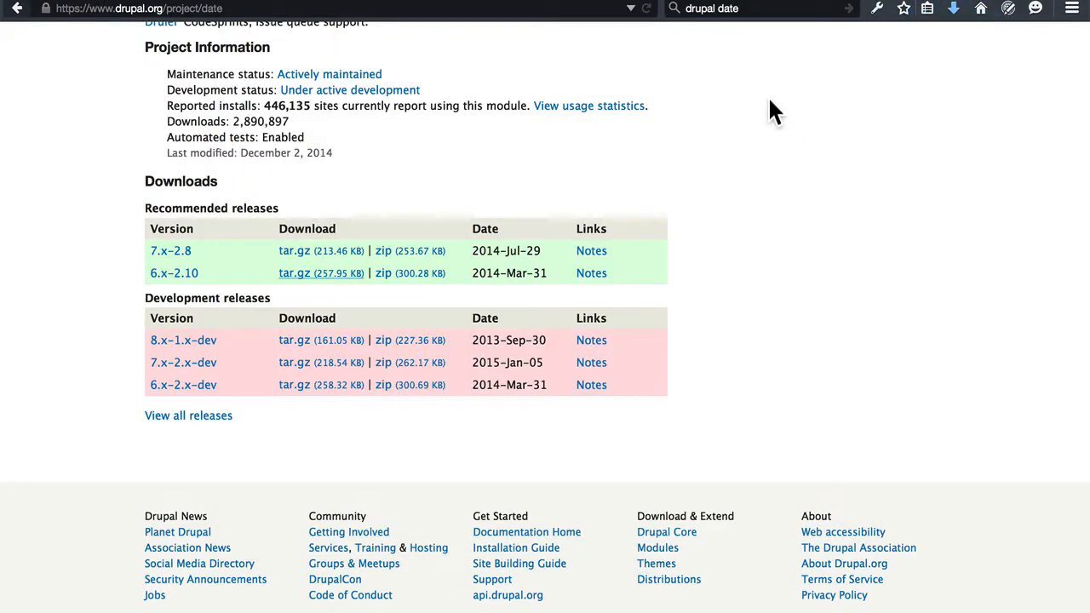
Search the web for "drupal views" and open the Views project page on Drupal.org.
{"action": "double_click", "coordinate": [726, 9]}
{"action": "type", "text": "views"}
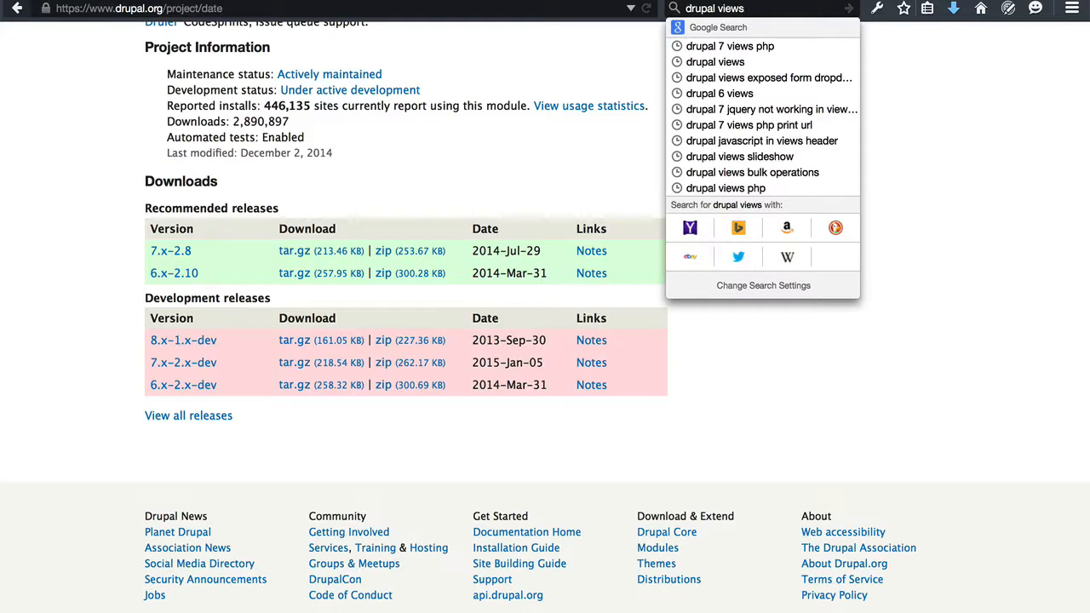
{"action": "key", "text": "Return"}
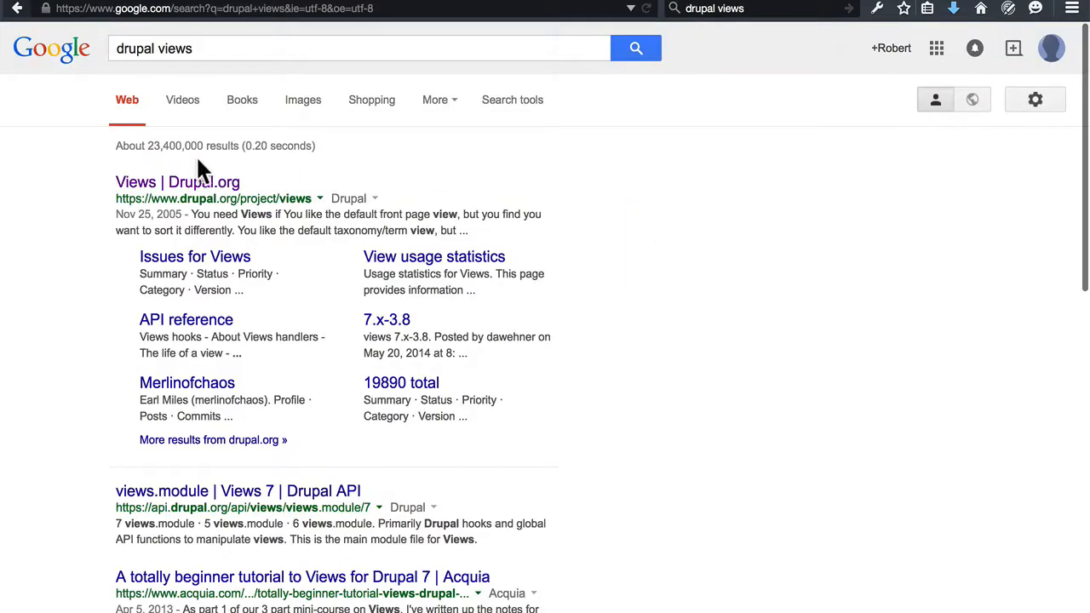
{"action": "left_click", "coordinate": [191, 182]}
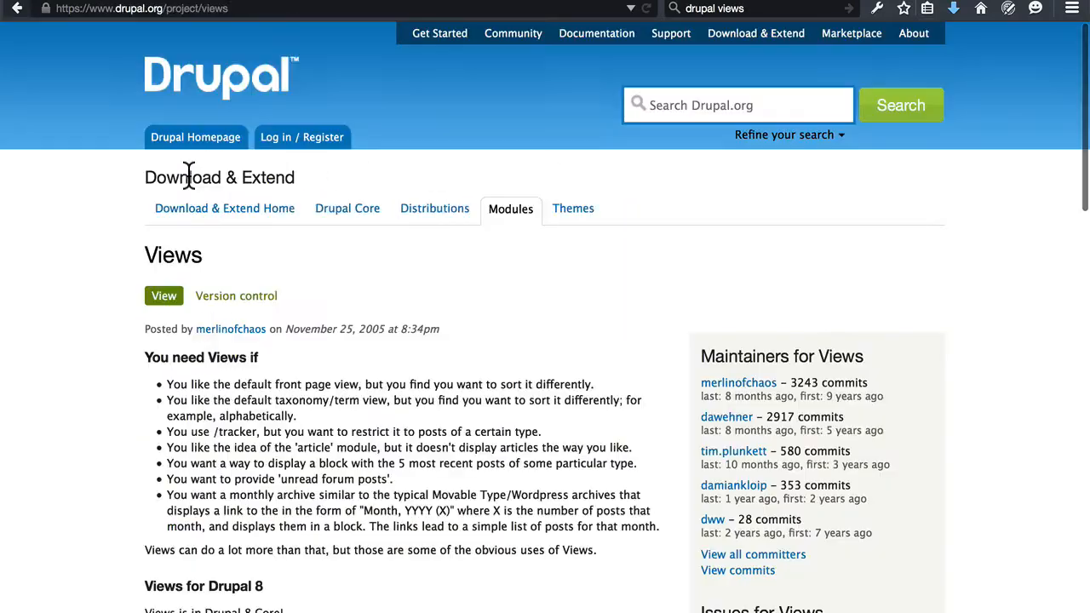
Save the Views 6.x-2.16 tar.gz archive into the modules folder.
{"action": "scroll", "coordinate": [389, 256], "scroll_direction": "down", "scroll_amount": 12}
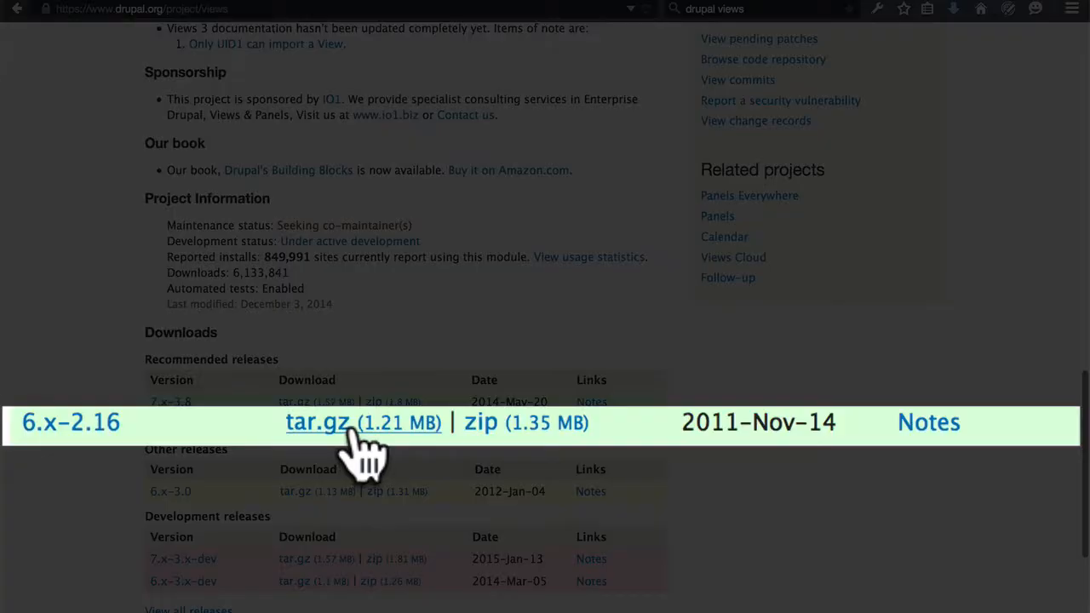
{"action": "right_click", "coordinate": [312, 430]}
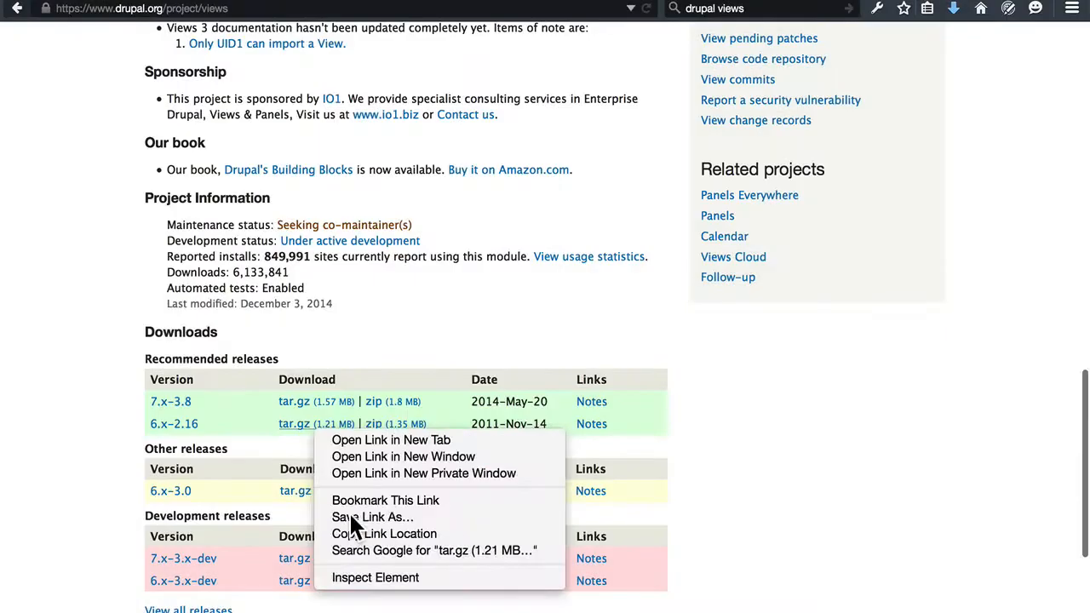
{"action": "left_click", "coordinate": [350, 516]}
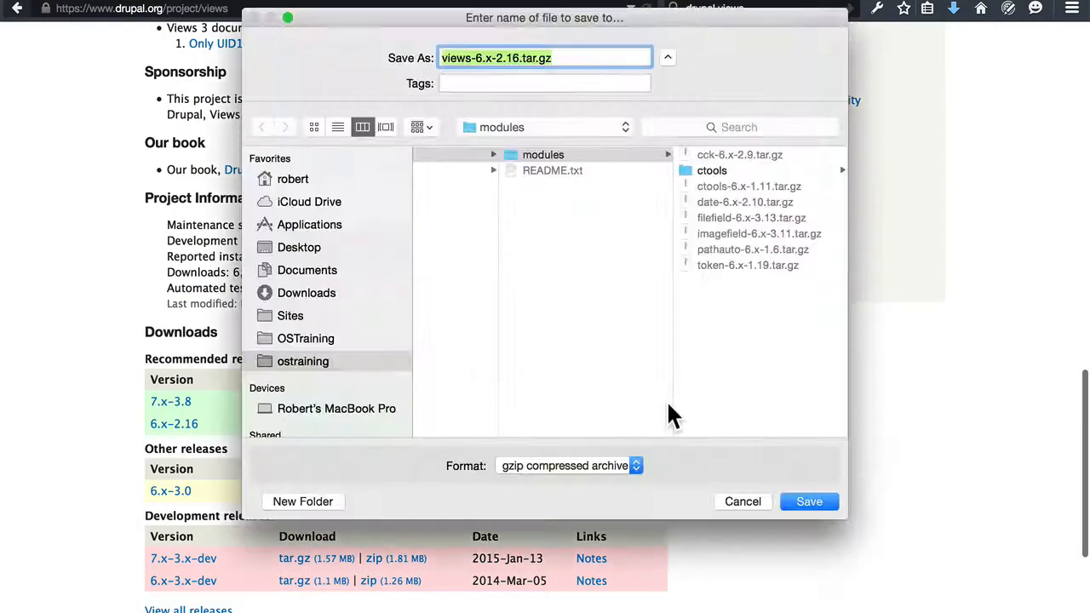
{"action": "left_click", "coordinate": [803, 503]}
Search the web for "drupal administration menu" and open the Administration menu project page on Drupal.org.
{"action": "double_click", "coordinate": [733, 10]}
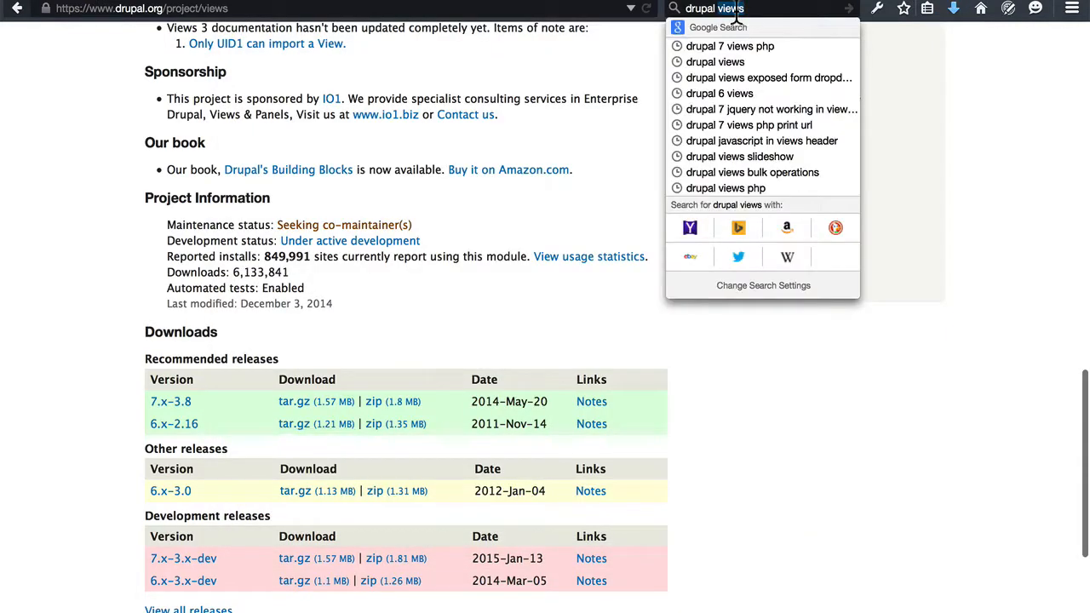
{"action": "type", "text": "administ"}
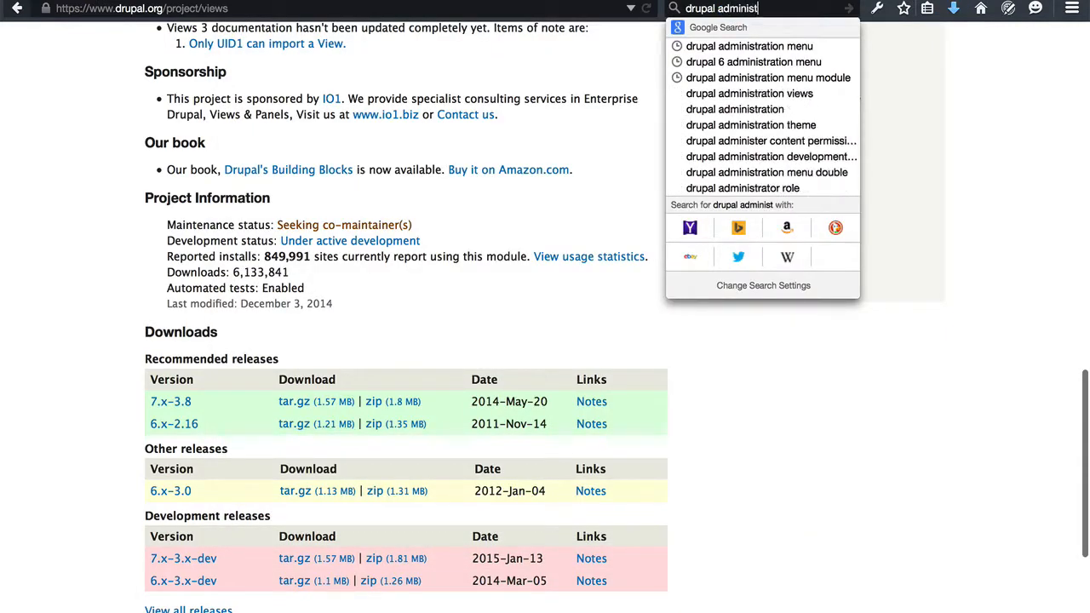
{"action": "type", "text": "ration menu"}
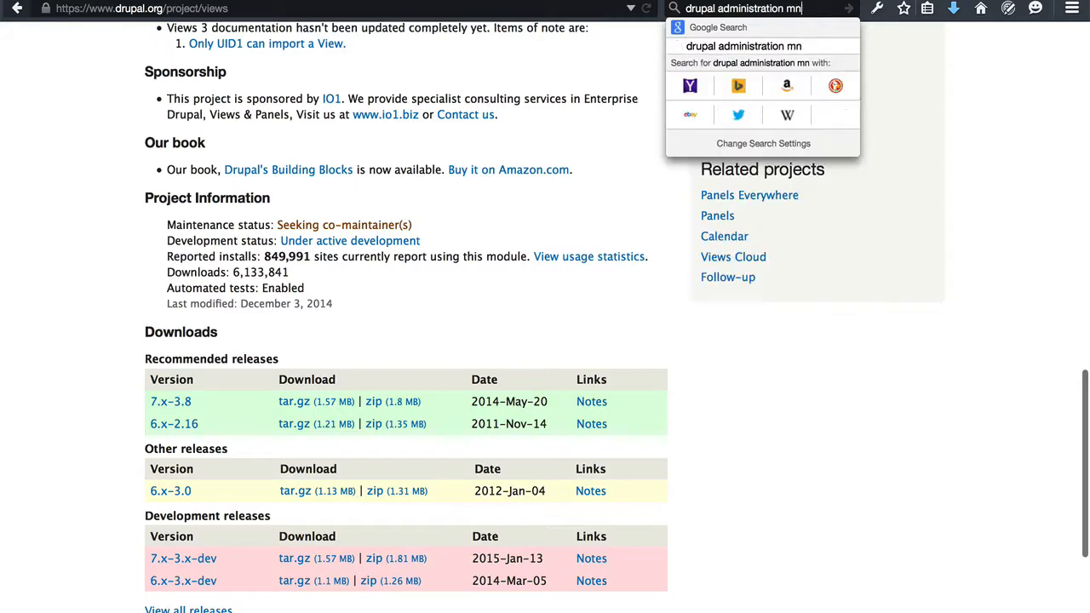
{"action": "key", "text": "Return"}
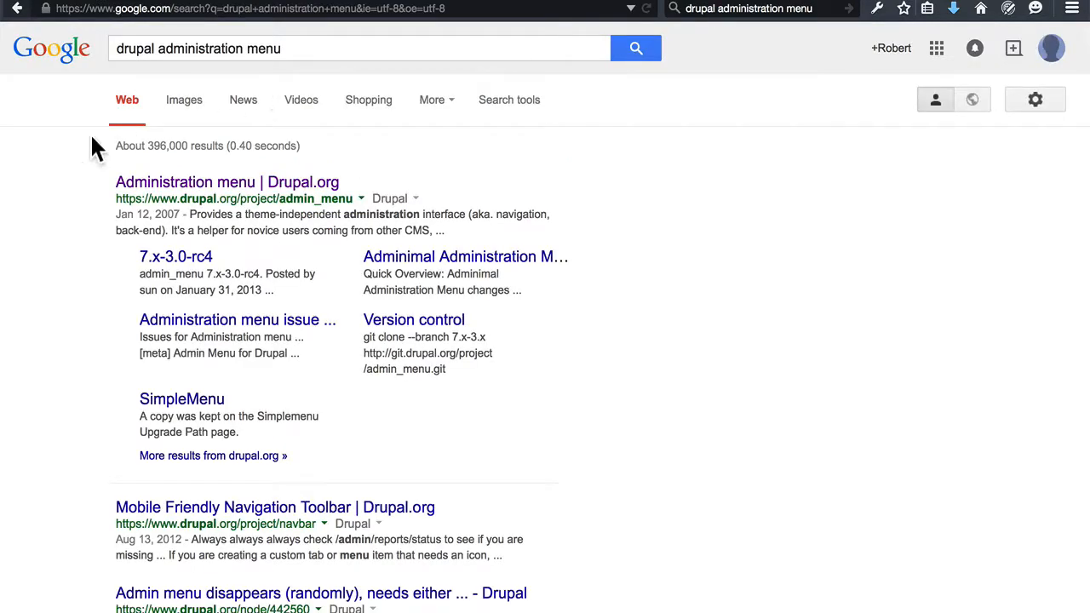
{"action": "left_click", "coordinate": [207, 184]}
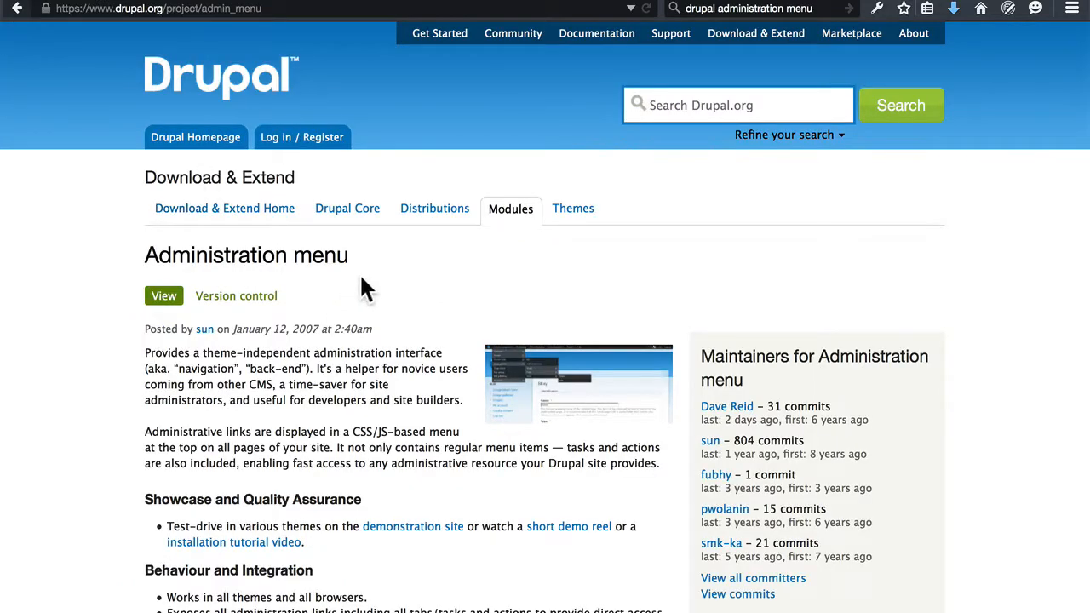
Save the Administration menu 6.x-1.8 tar.gz archive into the modules folder.
{"action": "scroll", "coordinate": [366, 276], "scroll_direction": "down", "scroll_amount": 10}
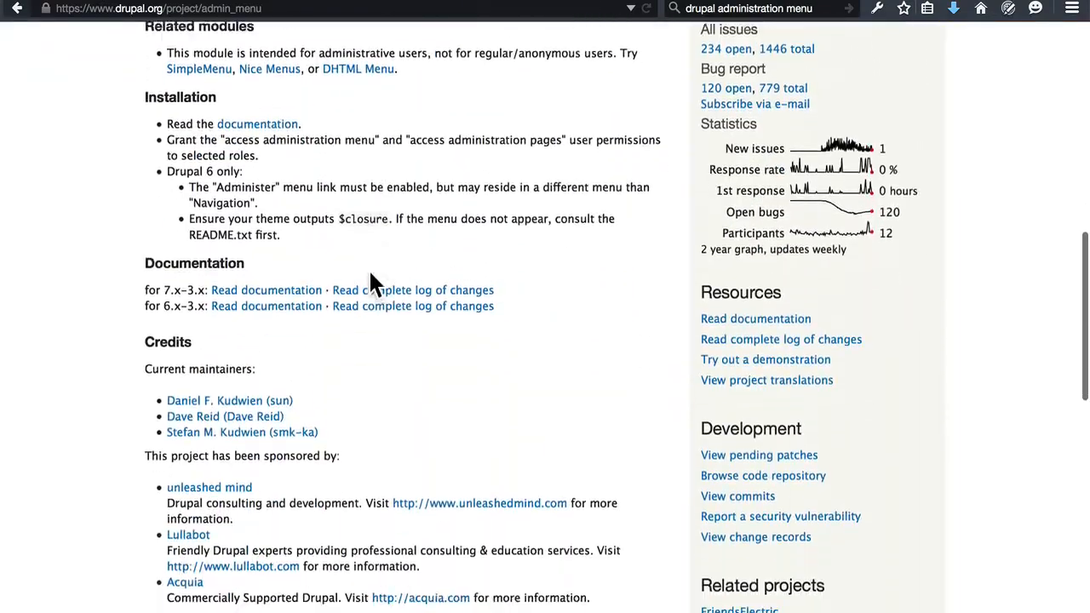
{"action": "scroll", "coordinate": [371, 275], "scroll_direction": "down", "scroll_amount": 10}
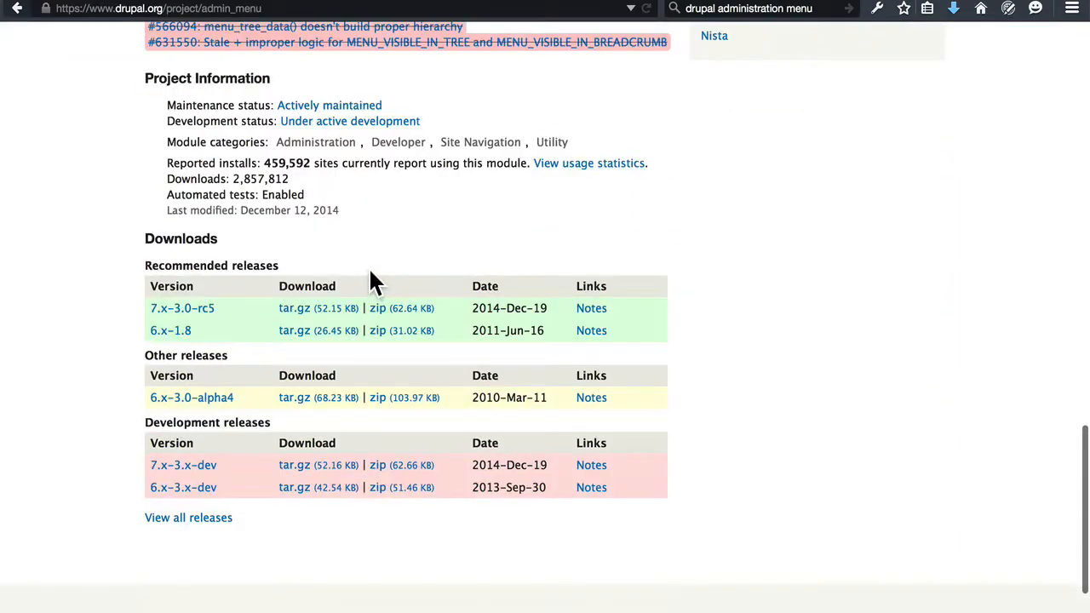
{"action": "right_click", "coordinate": [306, 336]}
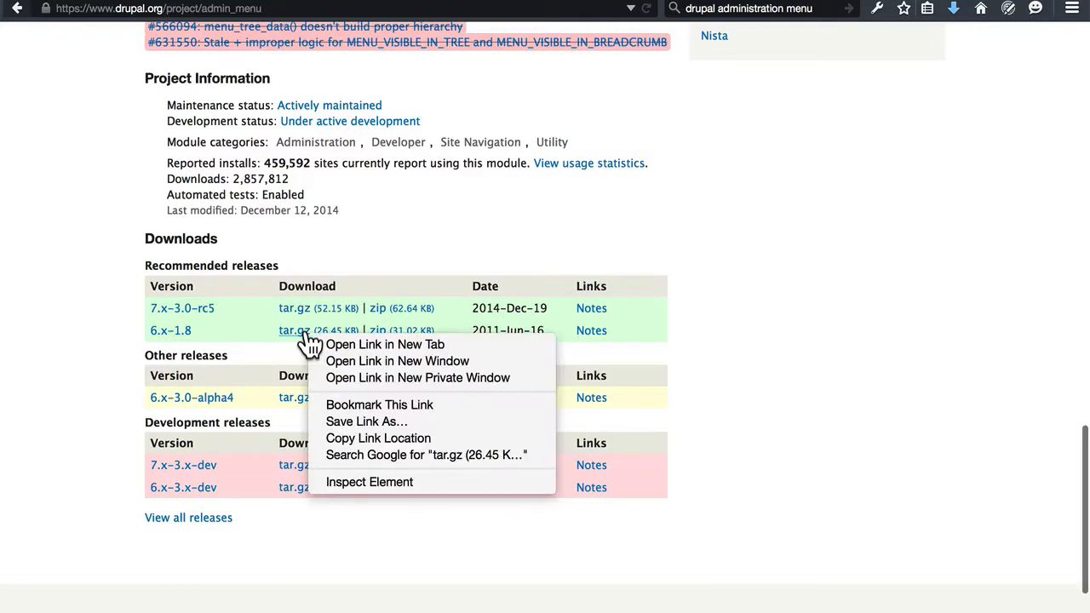
{"action": "left_click", "coordinate": [352, 420]}
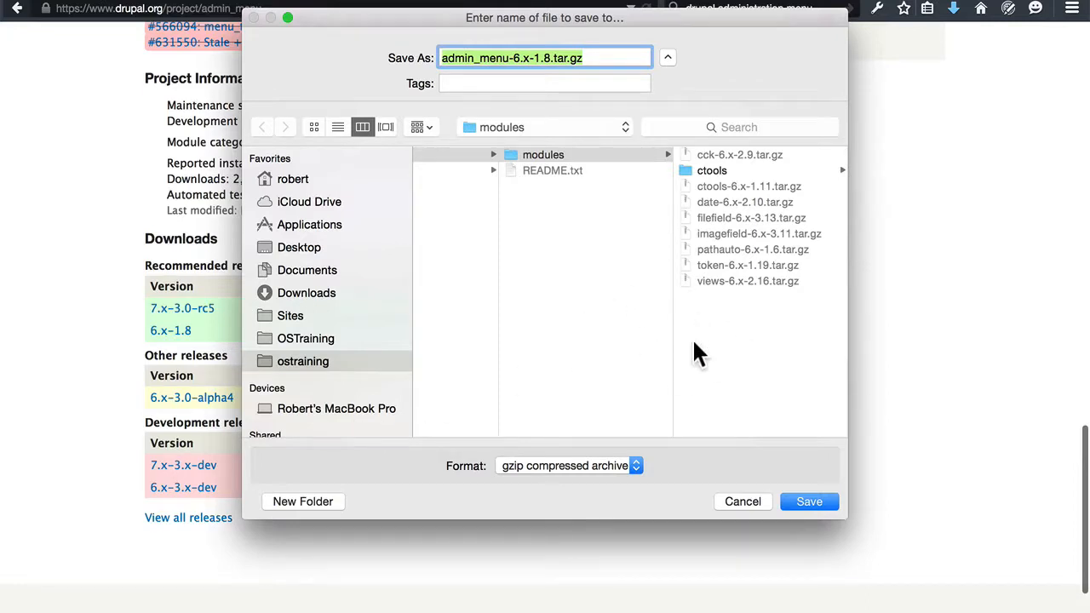
{"action": "left_click", "coordinate": [820, 501]}
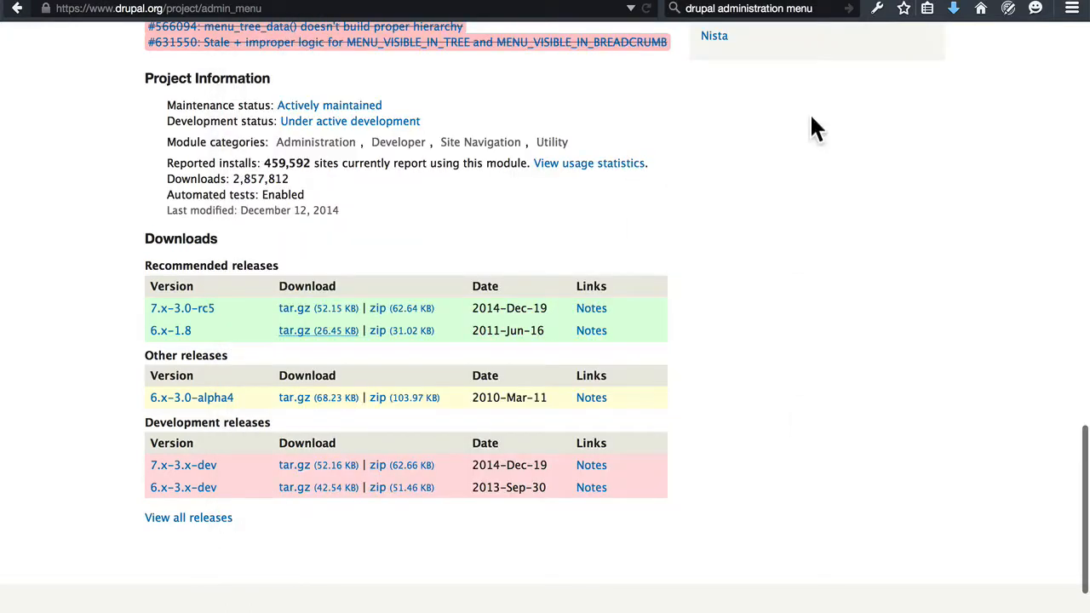
Search the web for "drupal panels" and open the Panels project page on Drupal.org.
{"action": "left_click", "coordinate": [797, 10]}
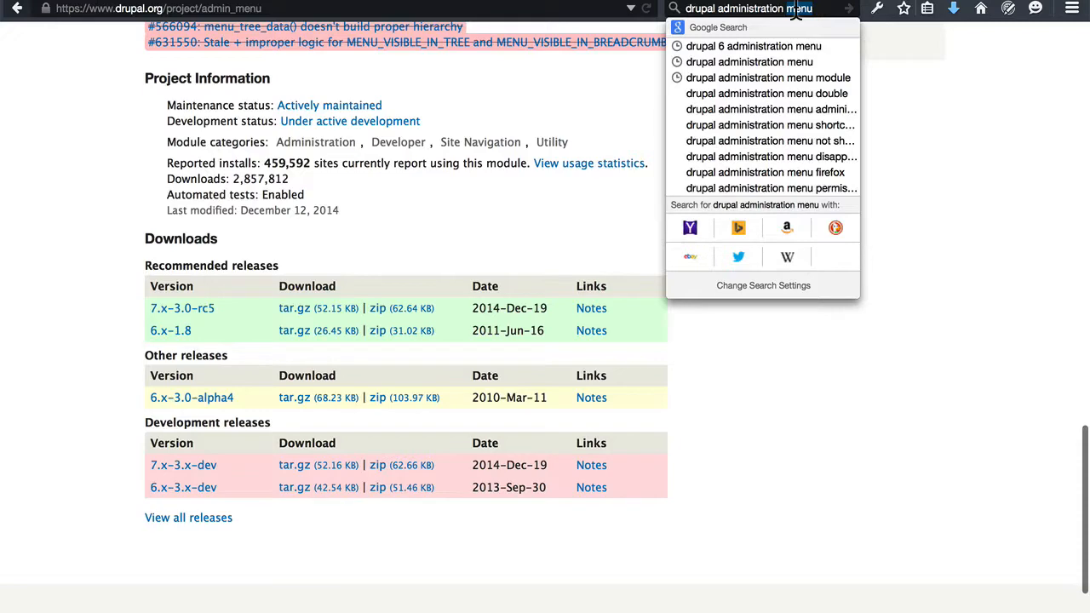
{"action": "type", "text": "panels"}
{"action": "key", "text": "alt+BackSpace"}
{"action": "key", "text": "alt+BackSpace"}
{"action": "type", "text": "pal pa"}
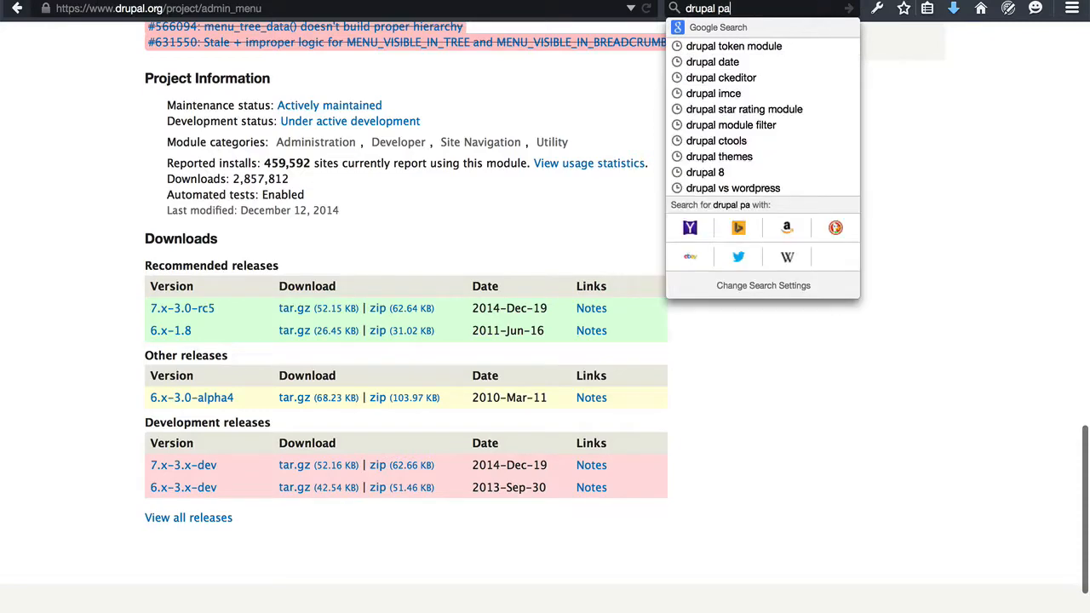
{"action": "type", "text": "nels"}
{"action": "key", "text": "Return"}
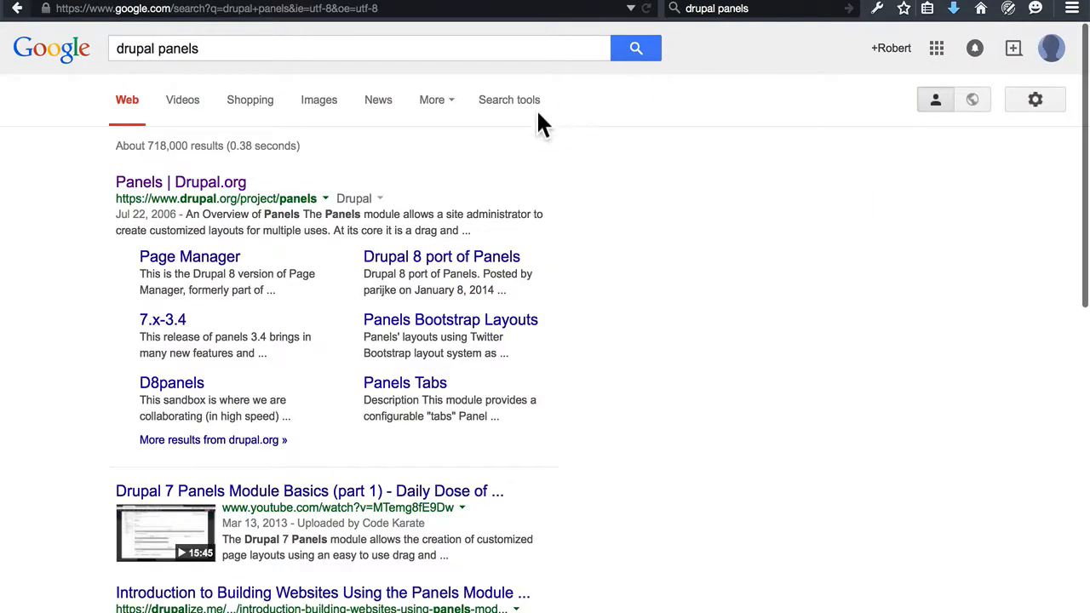
{"action": "left_click", "coordinate": [235, 184]}
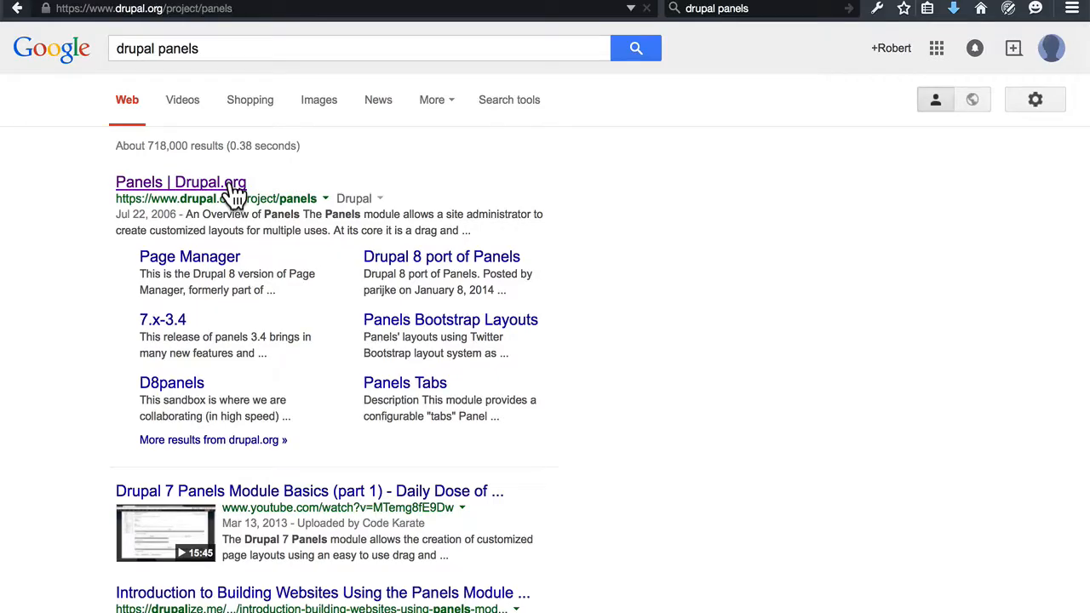
Save the Panels 6.x-3.10 tar.gz archive into the modules folder.
{"action": "scroll", "coordinate": [475, 248], "scroll_direction": "down", "scroll_amount": 20}
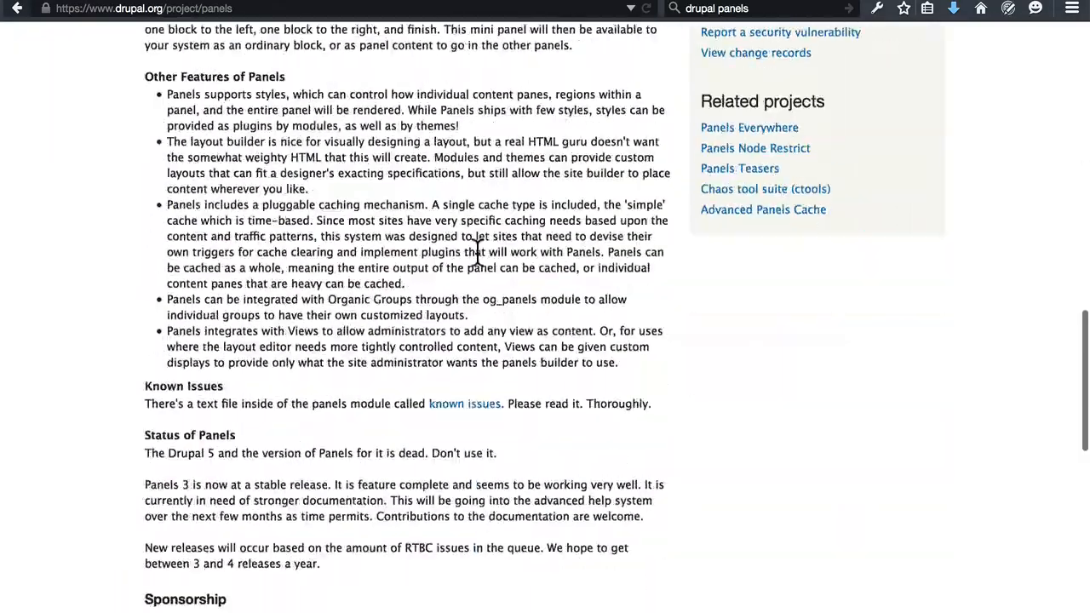
{"action": "scroll", "coordinate": [477, 255], "scroll_direction": "down", "scroll_amount": 5}
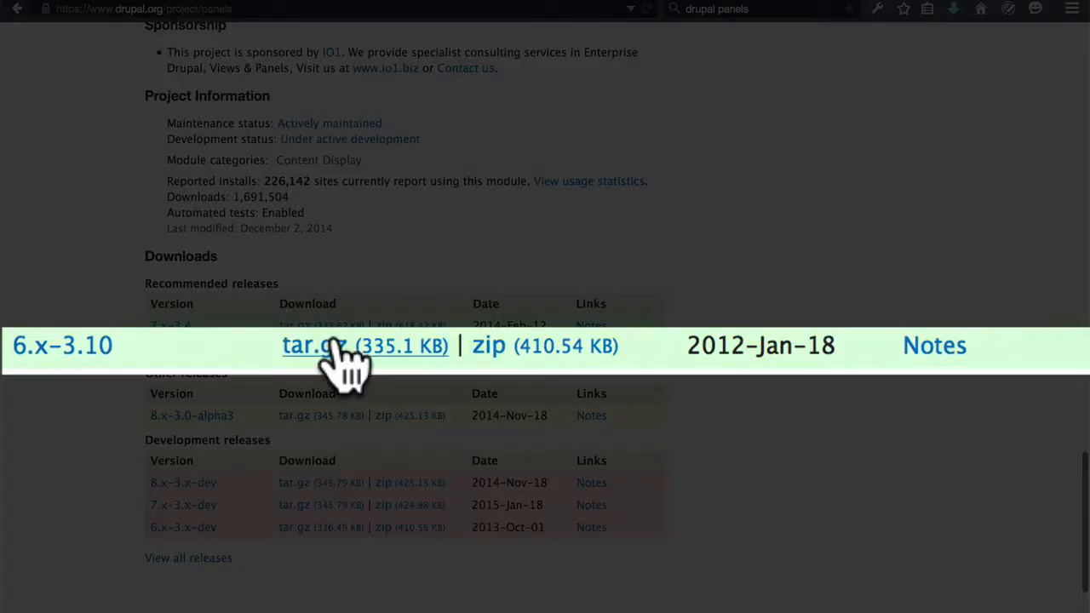
{"action": "right_click", "coordinate": [304, 349]}
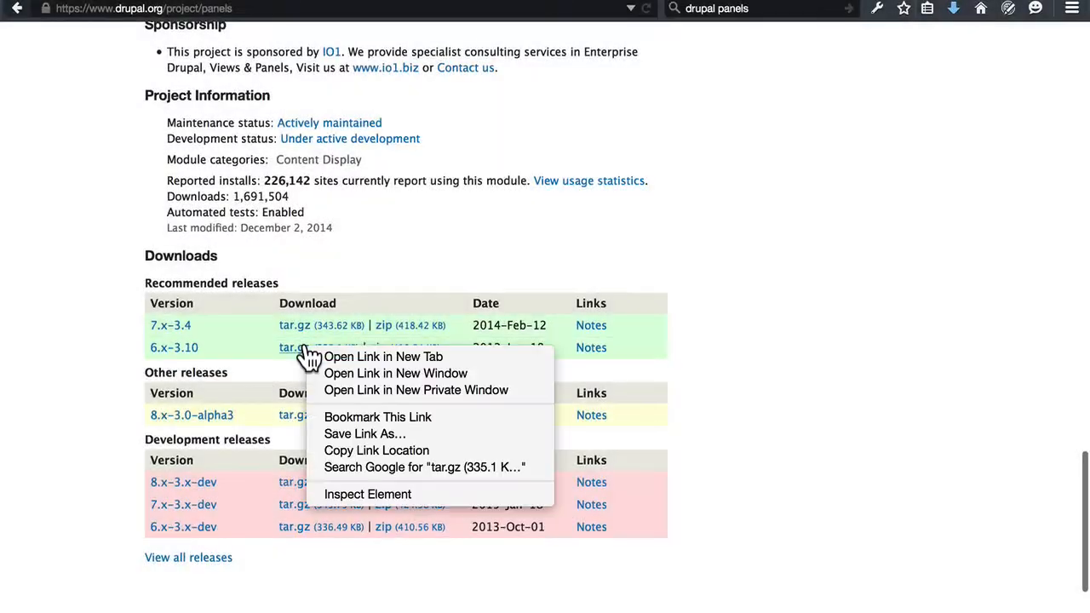
{"action": "left_click", "coordinate": [344, 433]}
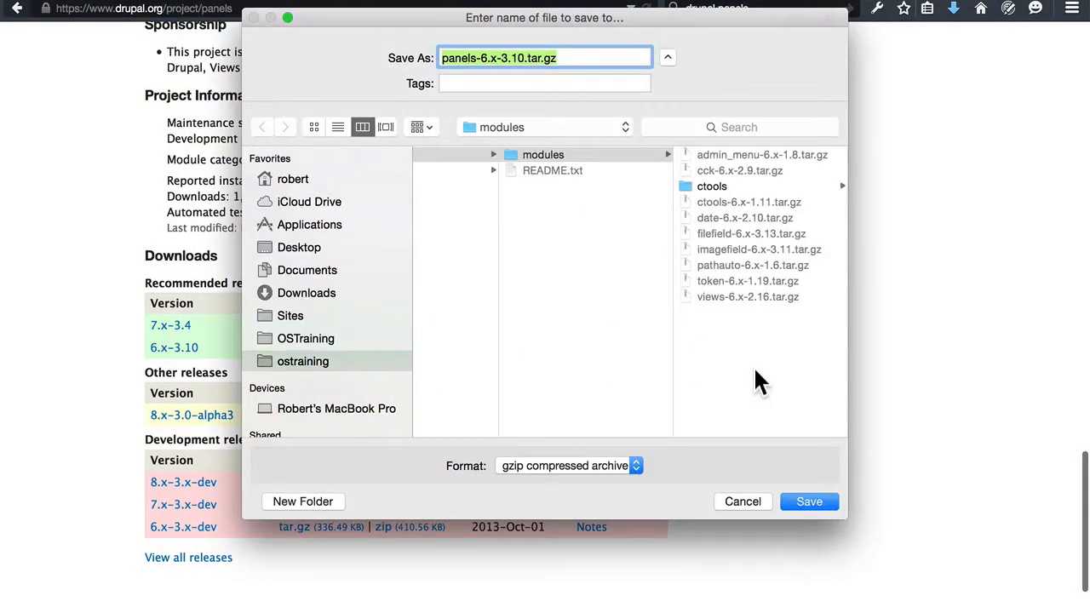
{"action": "left_click", "coordinate": [804, 502]}
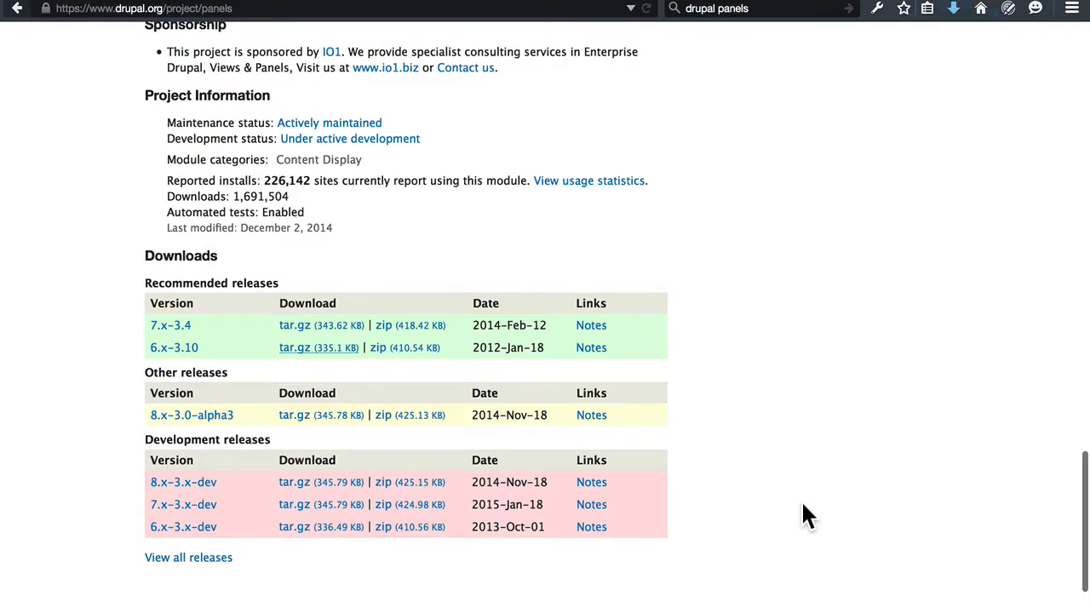
Switch to the modules folder in Finder and move the ctools-6.x-1.11.tar.gz archive to the Trash.
{"action": "key", "text": "super+Tab"}
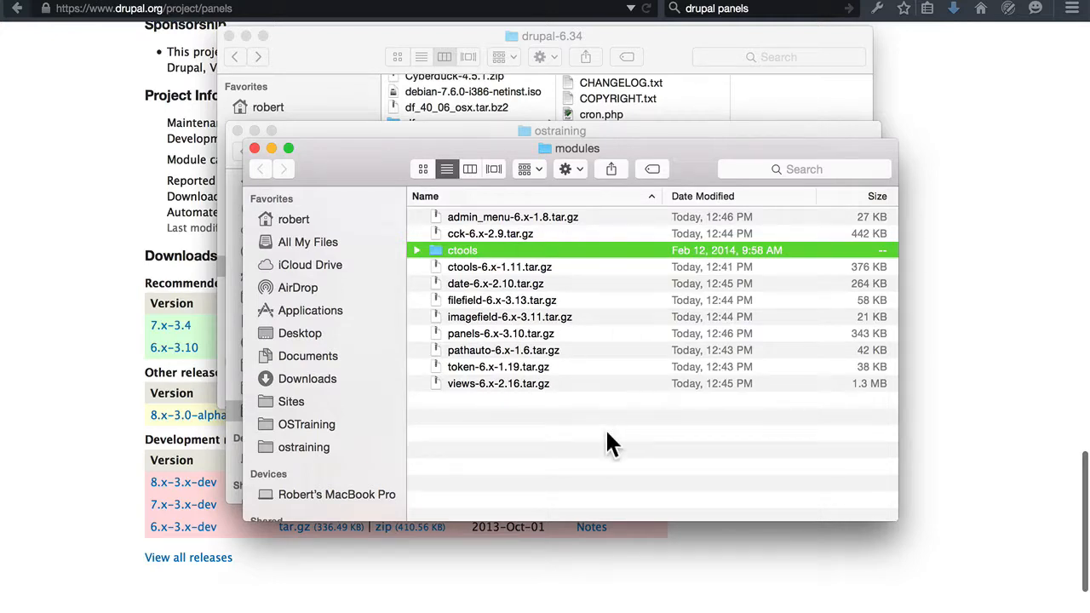
{"action": "left_click", "coordinate": [577, 269]}
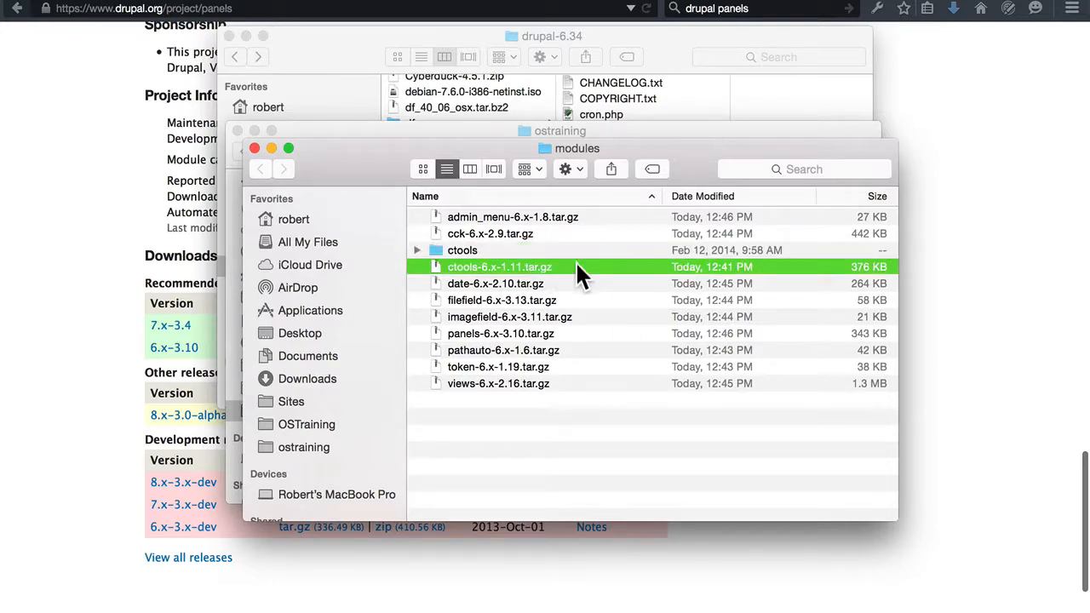
{"action": "right_click", "coordinate": [550, 267]}
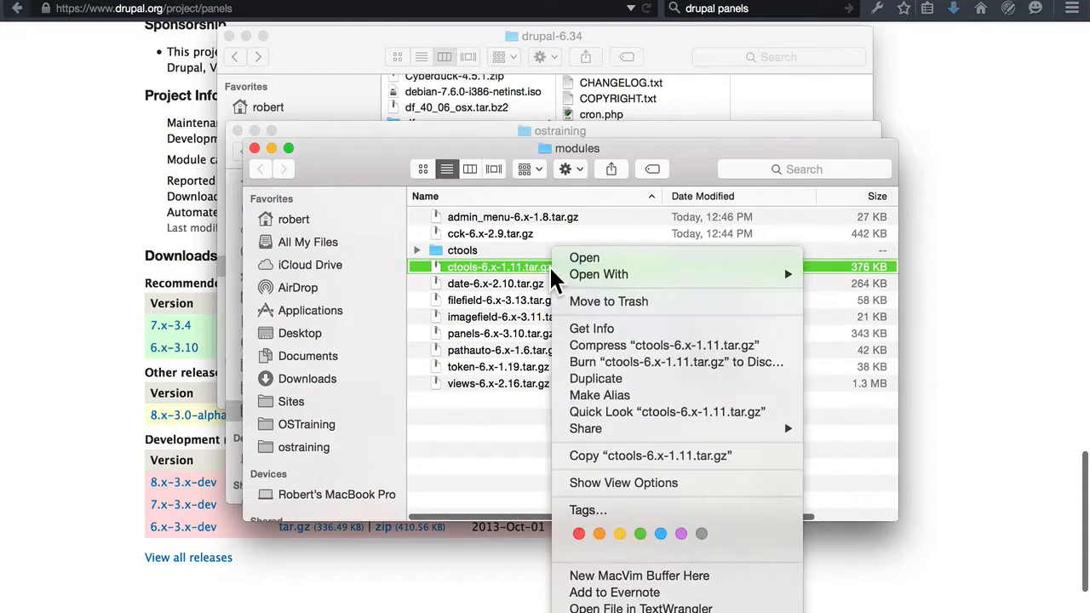
{"action": "left_click", "coordinate": [583, 301]}
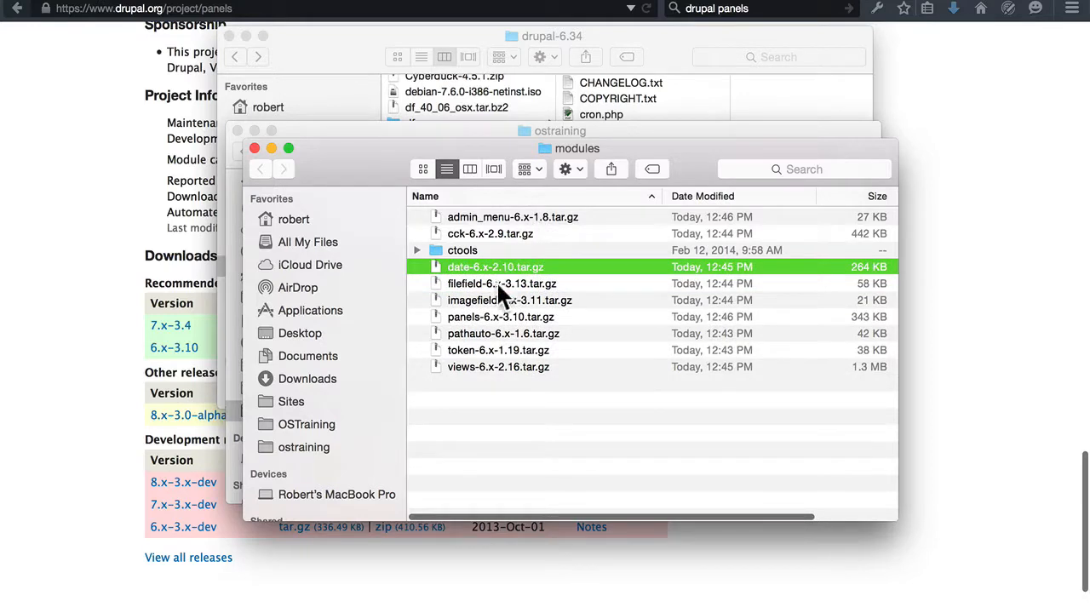
Extract the admin_menu-6.x-1.8.tar.gz archive in the modules folder and move the archive to the Trash.
{"action": "left_click", "coordinate": [520, 219]}
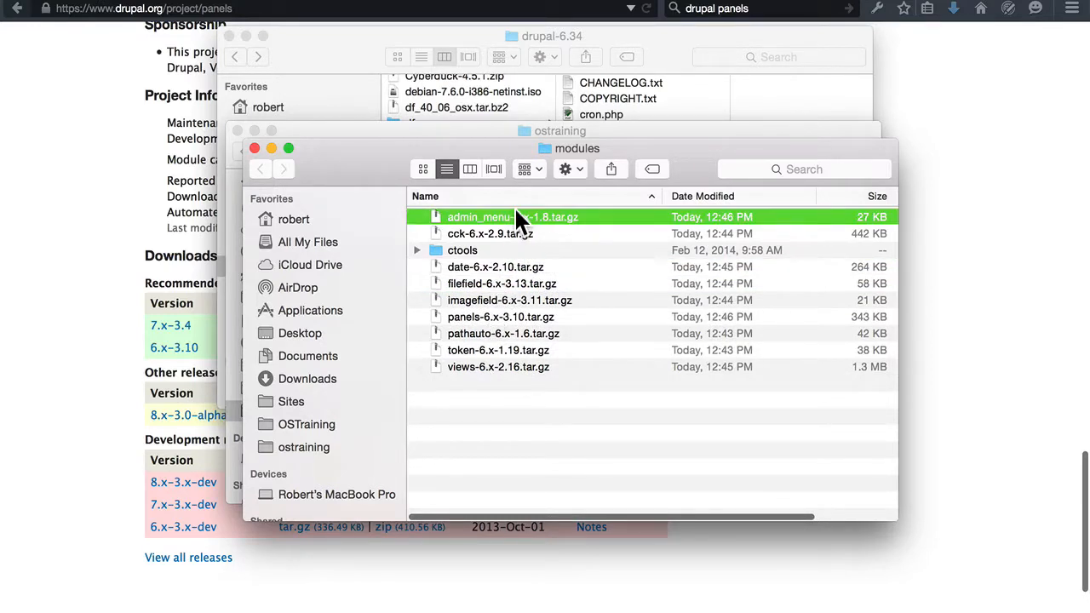
{"action": "double_click", "coordinate": [523, 217]}
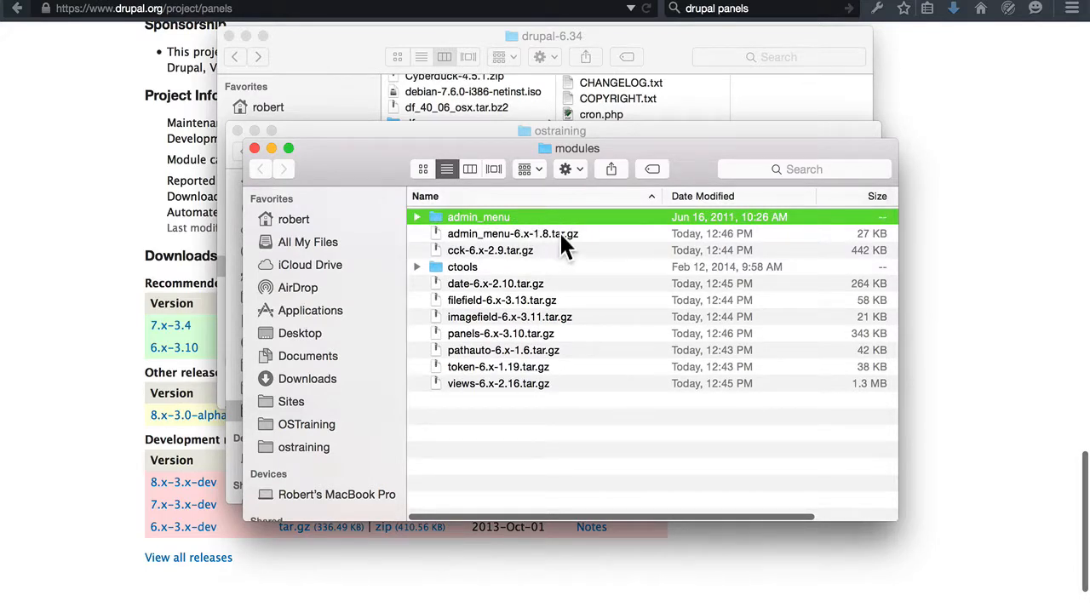
{"action": "left_click", "coordinate": [557, 233]}
{"action": "right_click", "coordinate": [549, 242]}
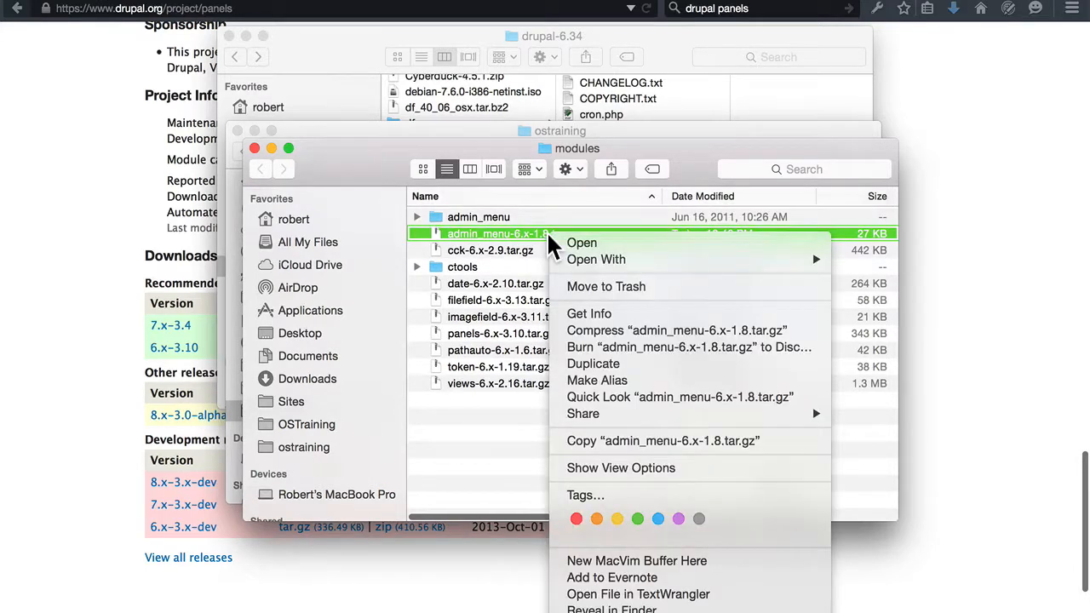
{"action": "left_click", "coordinate": [579, 287]}
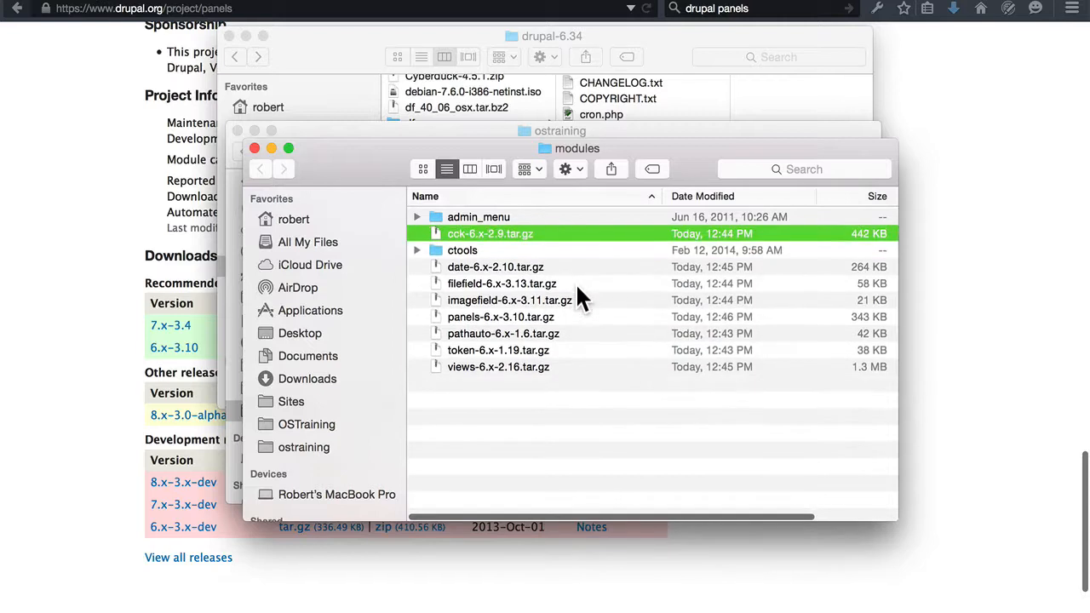
Extract cck-6.x-2.9.tar.gz and date-6.x-2.10.tar.gz, moving each archive to the Trash once its folder exists.
{"action": "double_click", "coordinate": [513, 231]}
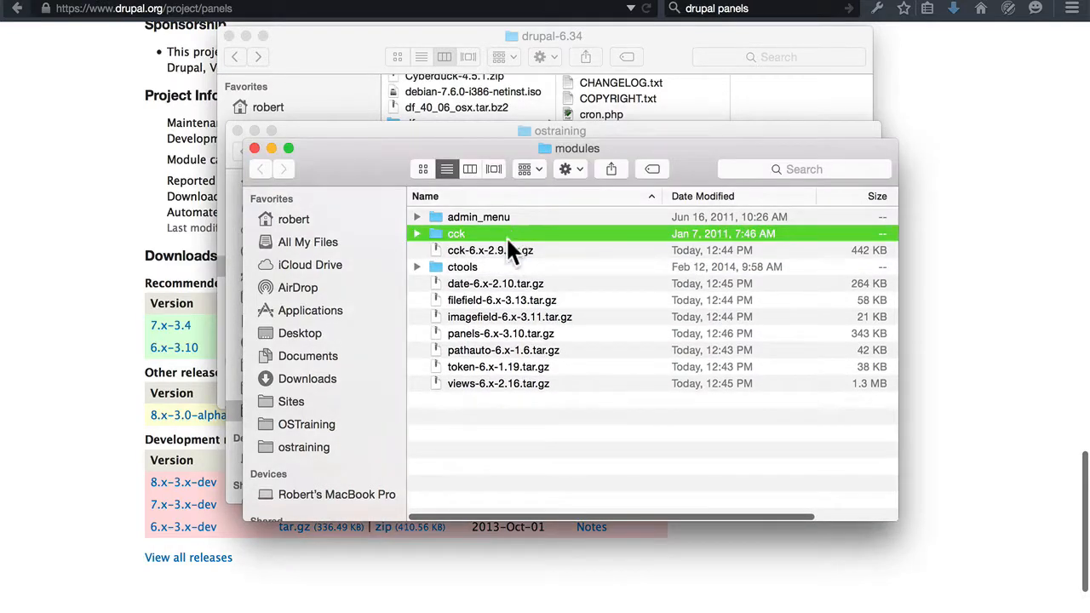
{"action": "left_click", "coordinate": [504, 248]}
{"action": "right_click", "coordinate": [525, 249]}
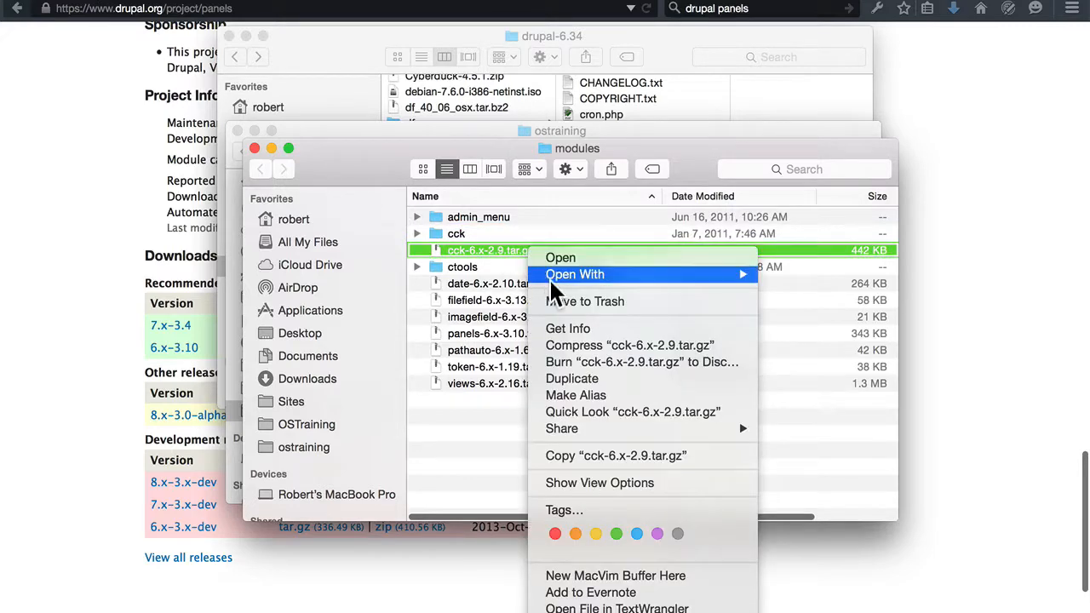
{"action": "left_click", "coordinate": [558, 300]}
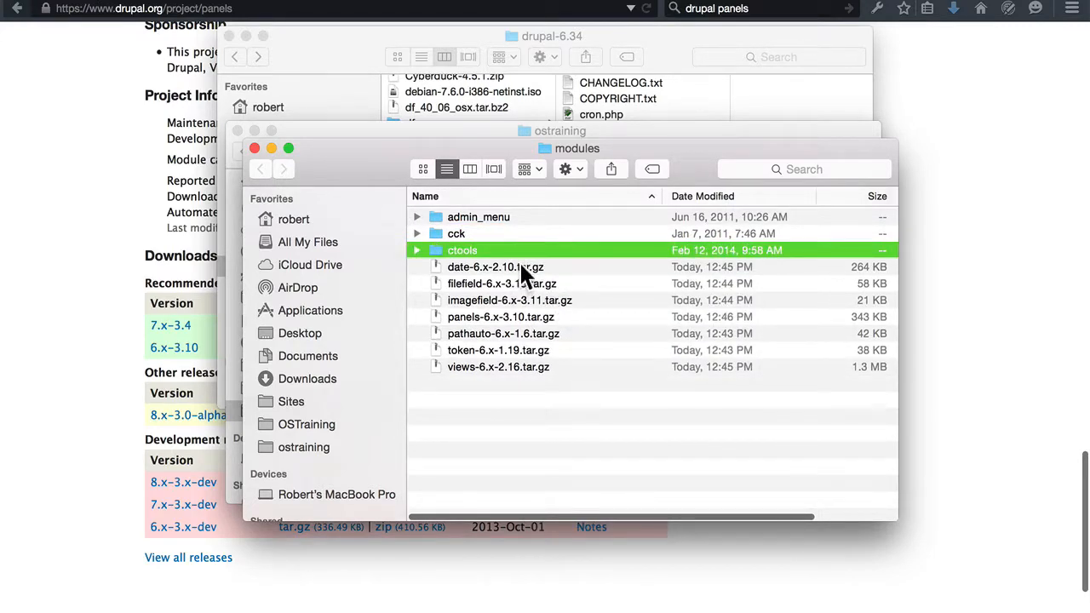
{"action": "double_click", "coordinate": [536, 266]}
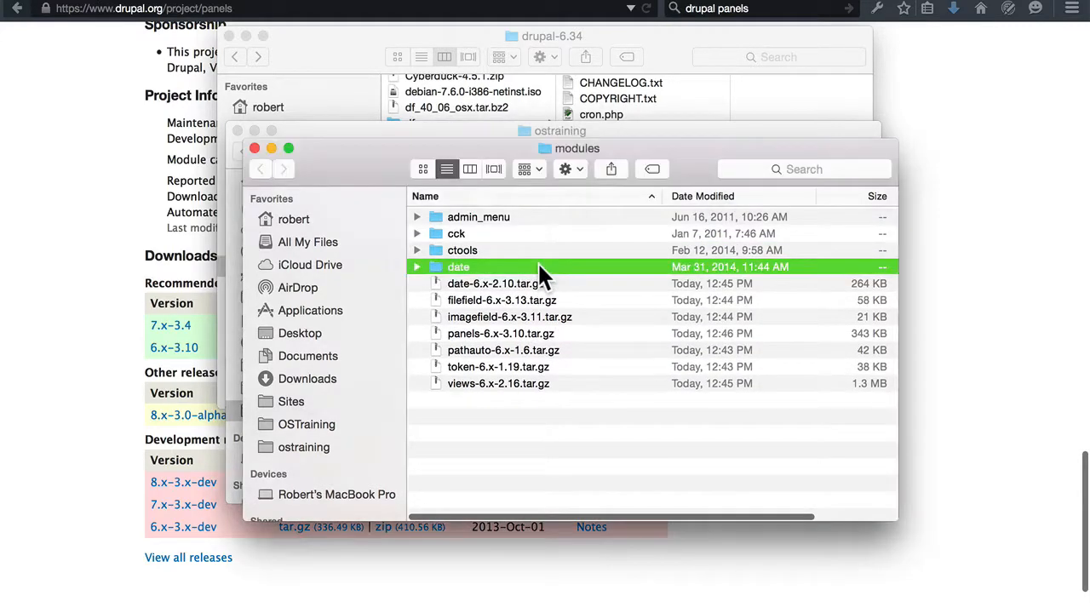
{"action": "left_click", "coordinate": [515, 281]}
{"action": "right_click", "coordinate": [516, 282]}
{"action": "left_click", "coordinate": [542, 300]}
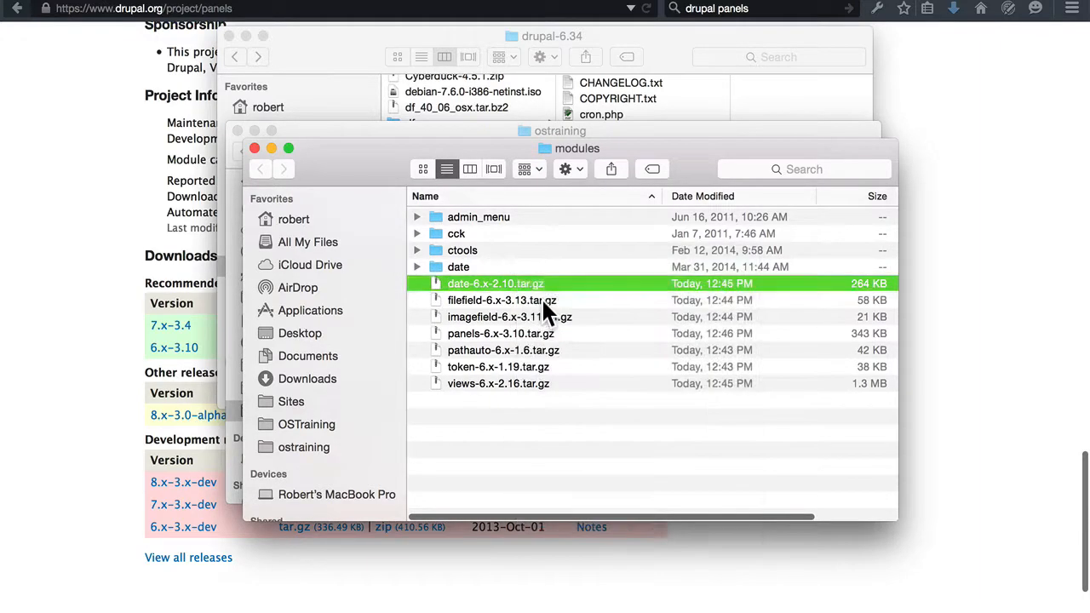
Extract filefield-6.x-3.13.tar.gz and imagefield-6.x-3.11.tar.gz in the modules folder and move both archives to the Trash.
{"action": "double_click", "coordinate": [512, 281]}
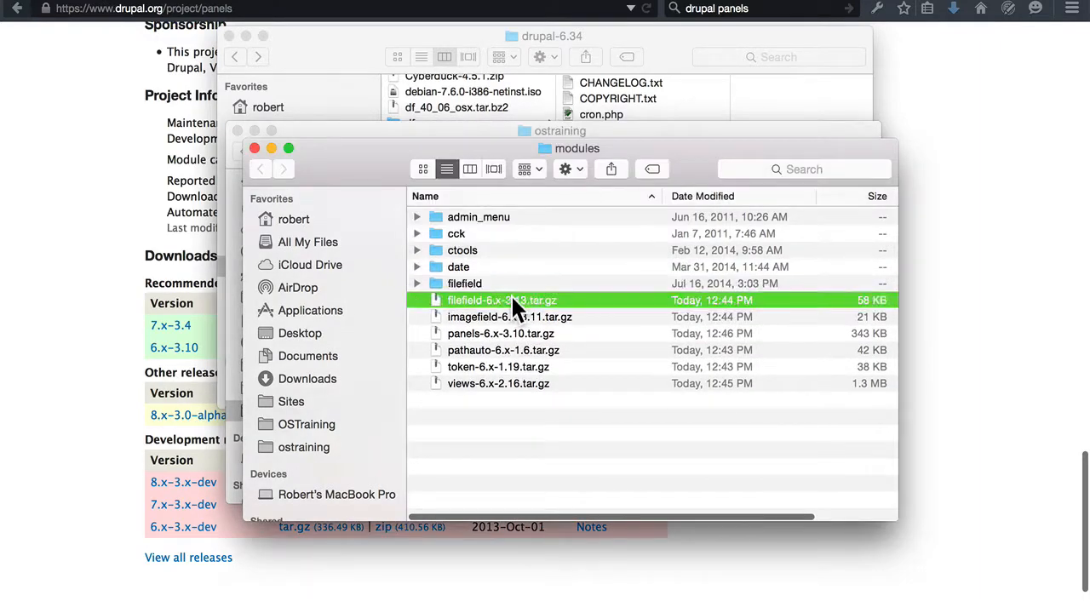
{"action": "right_click", "coordinate": [511, 298]}
{"action": "left_click", "coordinate": [547, 302]}
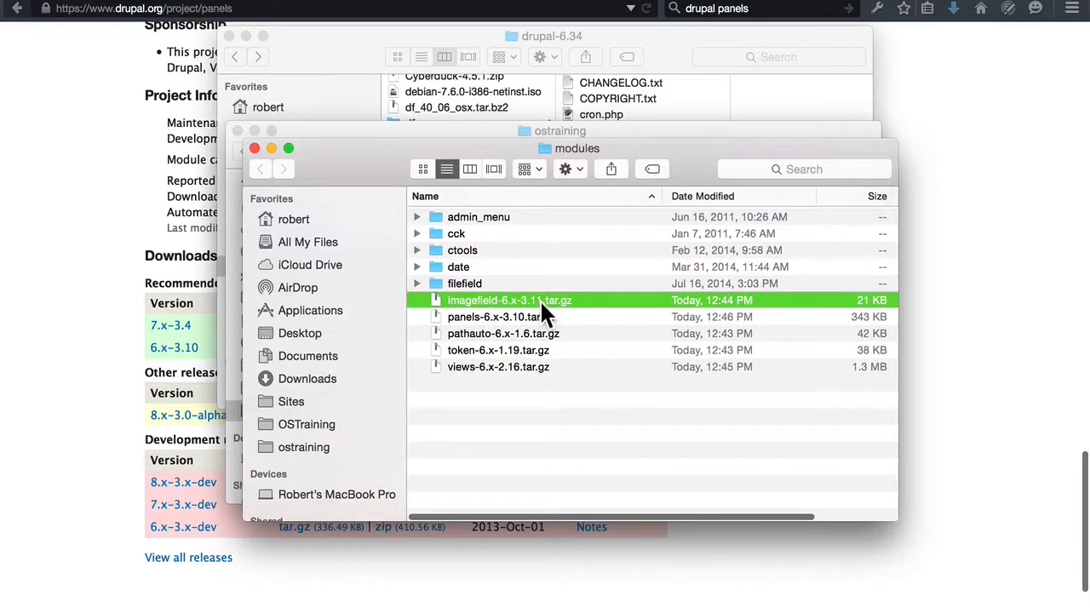
{"action": "double_click", "coordinate": [539, 299]}
{"action": "right_click", "coordinate": [508, 314]}
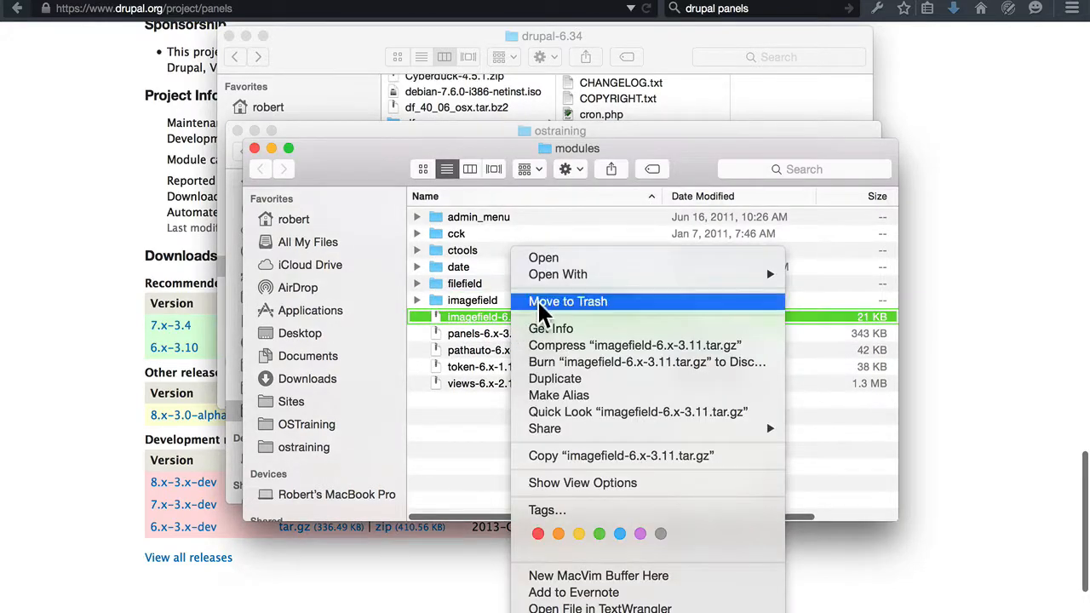
{"action": "left_click", "coordinate": [536, 303]}
Extract panels-6.x-3.10.tar.gz and pathauto-6.x-1.6.tar.gz in the modules folder and move both archives to the Trash.
{"action": "double_click", "coordinate": [499, 315]}
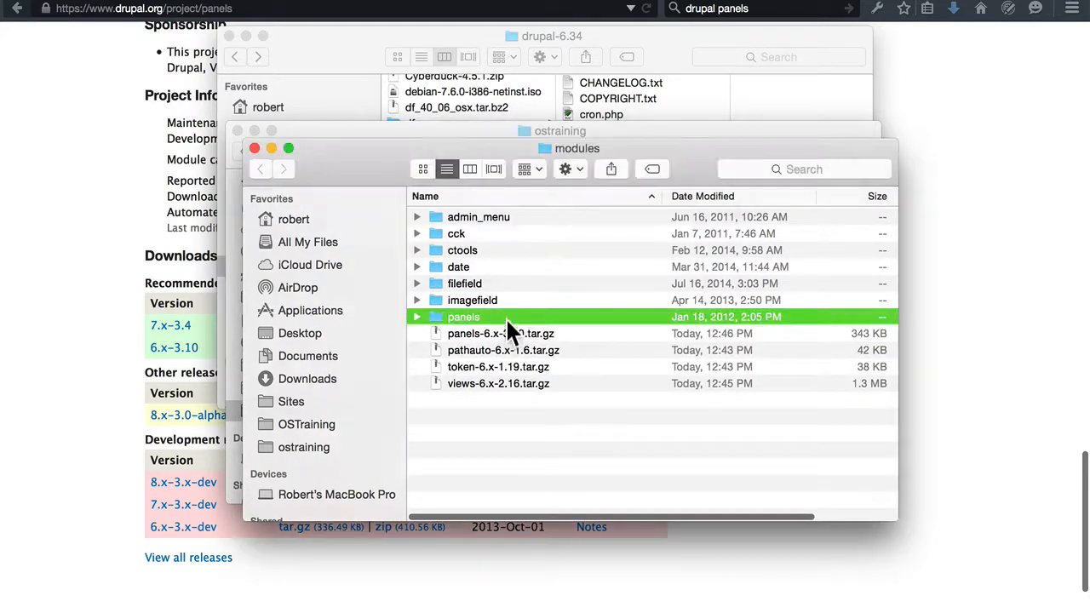
{"action": "left_click", "coordinate": [505, 331]}
{"action": "right_click", "coordinate": [505, 332]}
{"action": "left_click", "coordinate": [538, 302]}
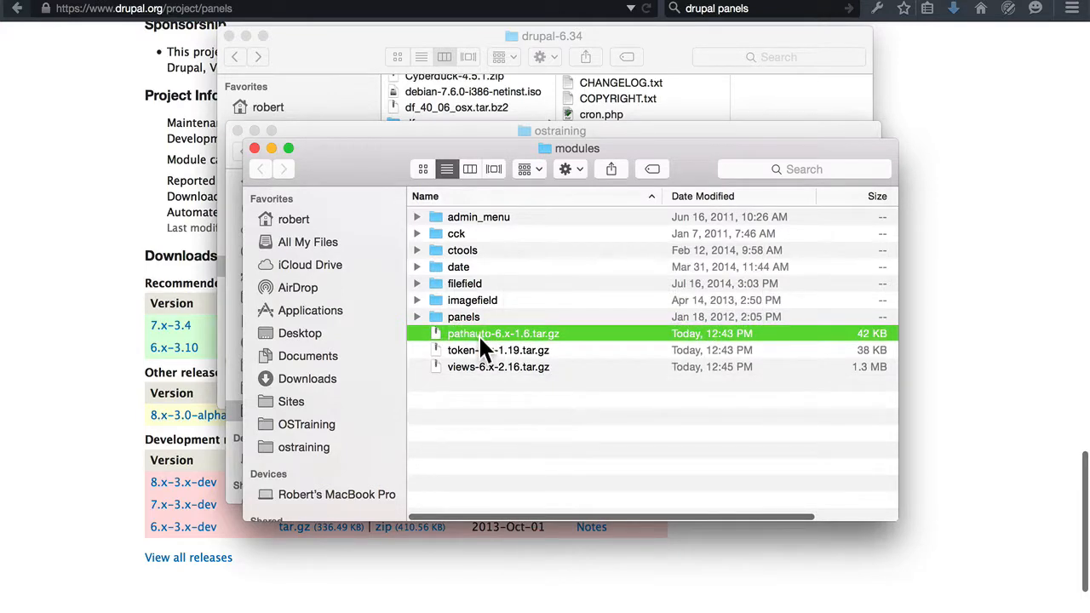
{"action": "double_click", "coordinate": [482, 332]}
{"action": "left_click", "coordinate": [491, 348]}
{"action": "right_click", "coordinate": [491, 347]}
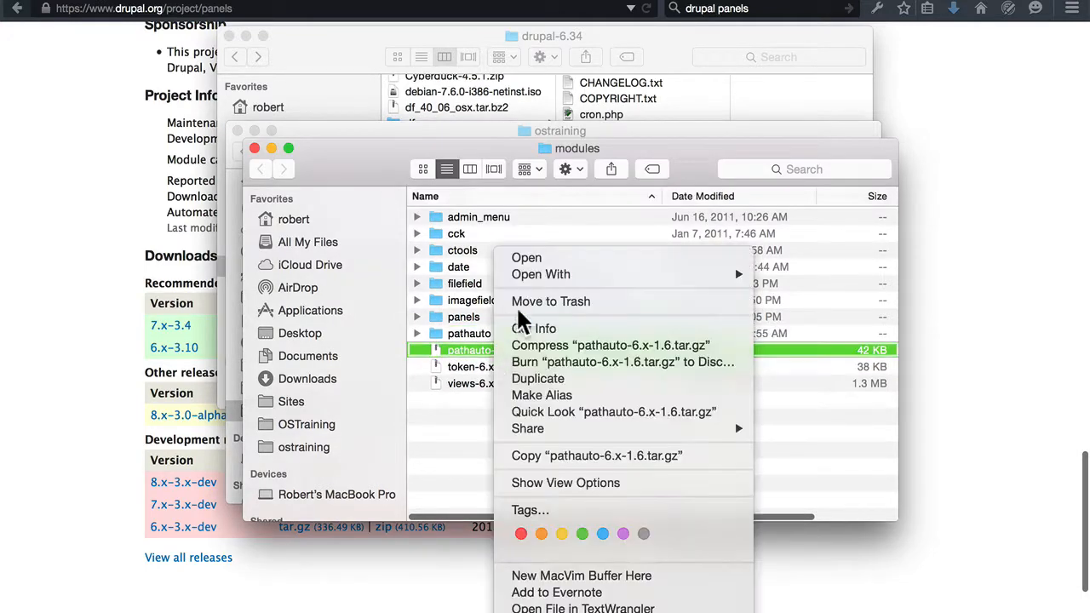
{"action": "left_click", "coordinate": [524, 301]}
Extract token-6.x-1.19.tar.gz and views-6.x-2.16.tar.gz in the modules folder and move both archives to the Trash.
{"action": "double_click", "coordinate": [504, 346]}
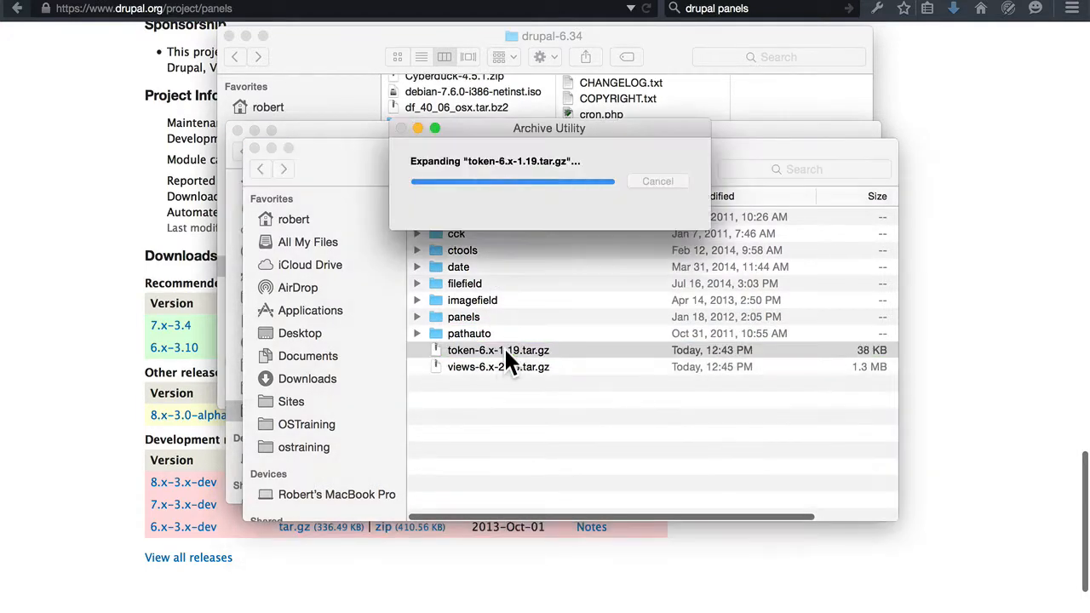
{"action": "left_click", "coordinate": [480, 362]}
{"action": "right_click", "coordinate": [480, 361]}
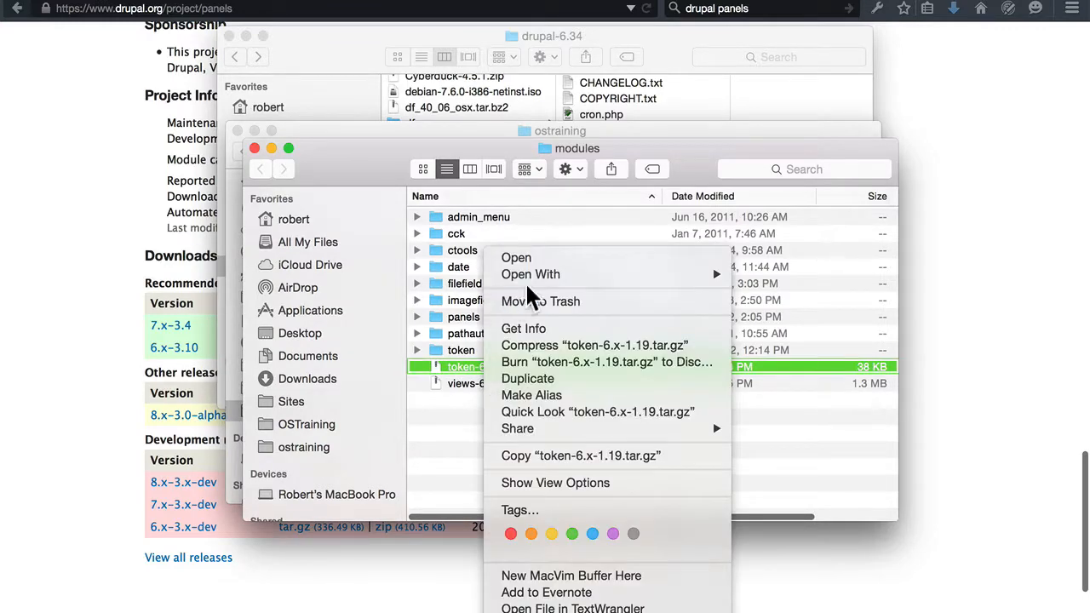
{"action": "left_click", "coordinate": [525, 299]}
{"action": "double_click", "coordinate": [485, 368]}
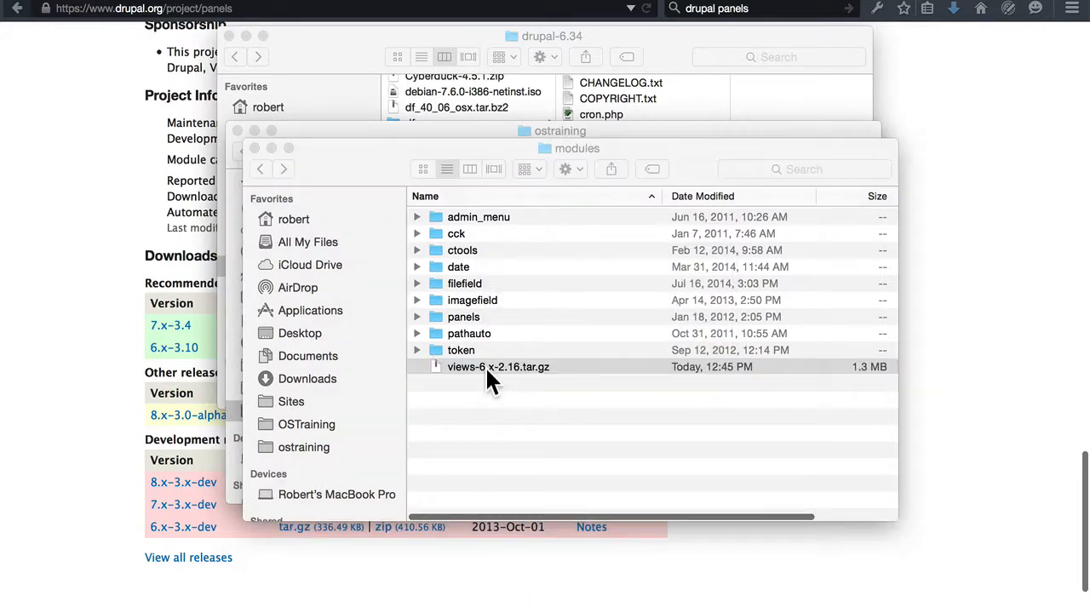
{"action": "left_click", "coordinate": [477, 383]}
{"action": "right_click", "coordinate": [477, 383]}
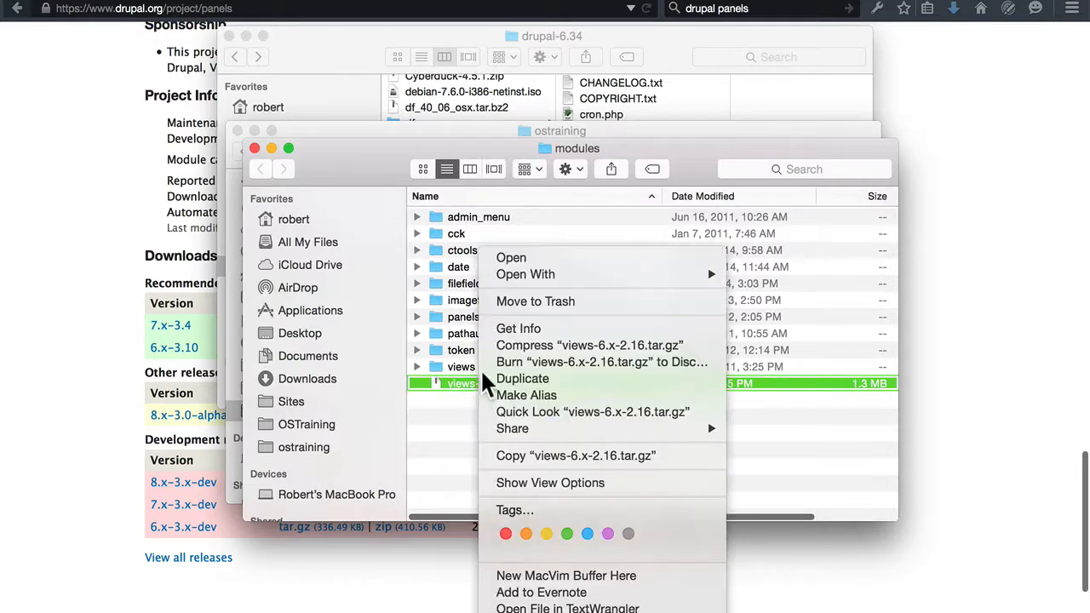
{"action": "left_click", "coordinate": [527, 301]}
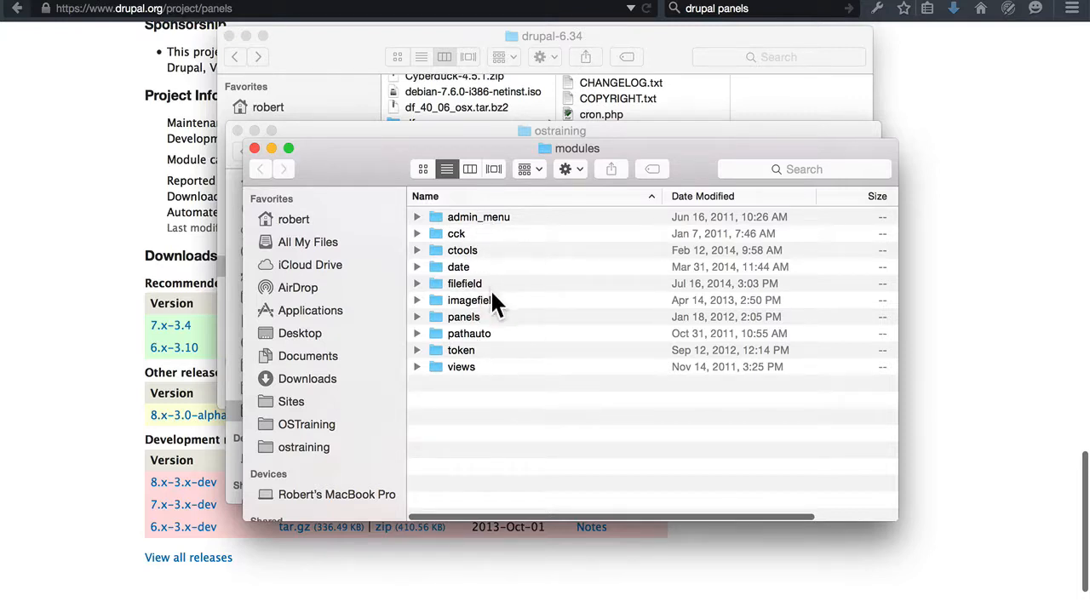
Show the ostraining site folder as a list and browse into sites/all to check where the modules are stored.
{"action": "left_click", "coordinate": [320, 449]}
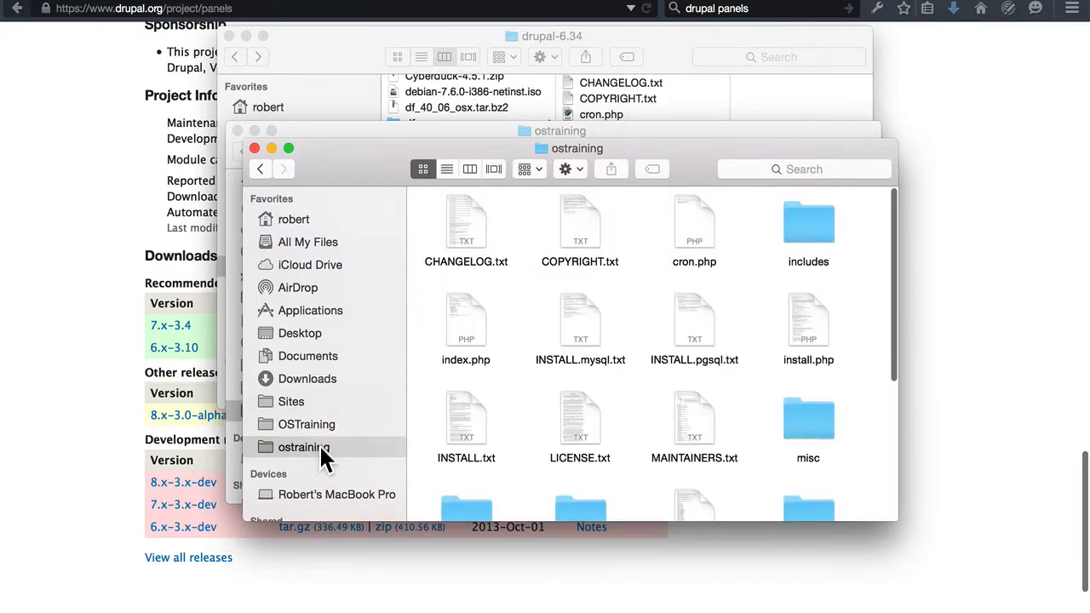
{"action": "left_click", "coordinate": [447, 168]}
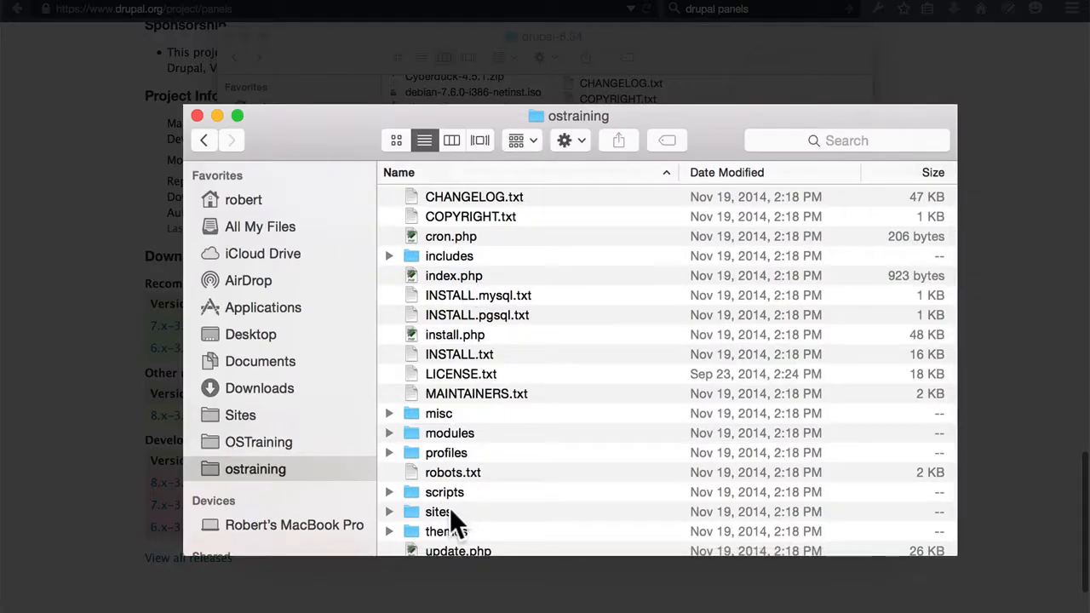
{"action": "double_click", "coordinate": [452, 511]}
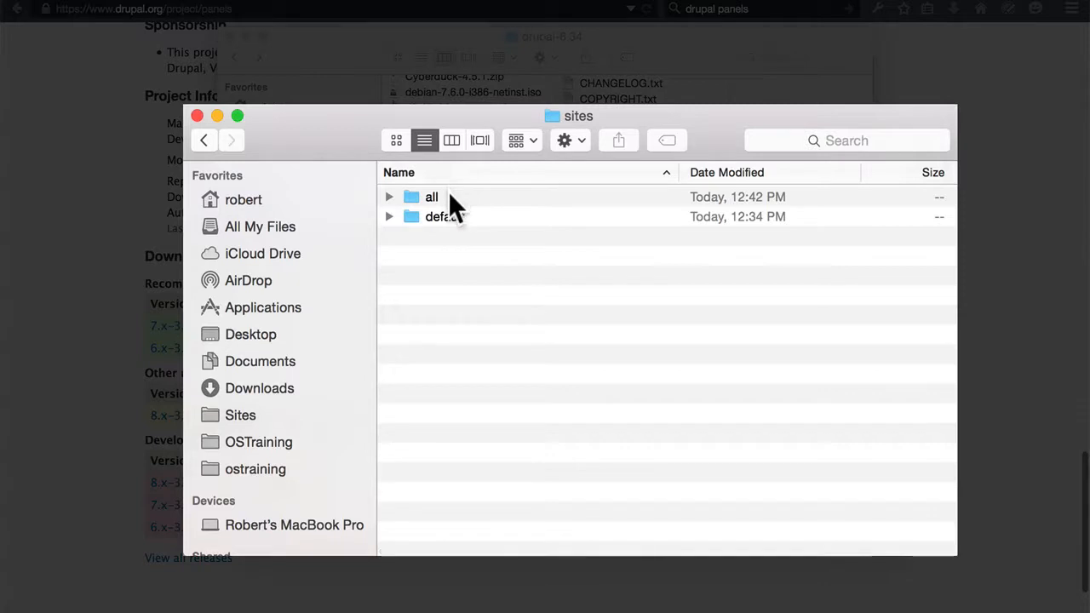
{"action": "double_click", "coordinate": [435, 196]}
{"action": "double_click", "coordinate": [449, 197]}
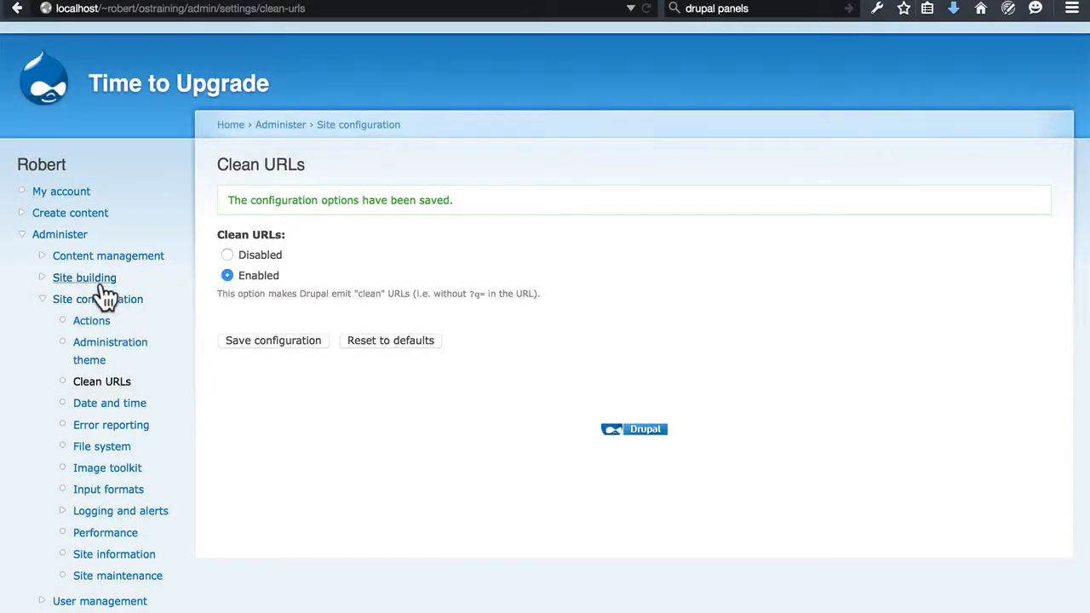
Switch to the local Drupal site in the browser, open the Modules page under Site building and select the Administration menu module.
{"action": "left_click", "coordinate": [95, 283]}
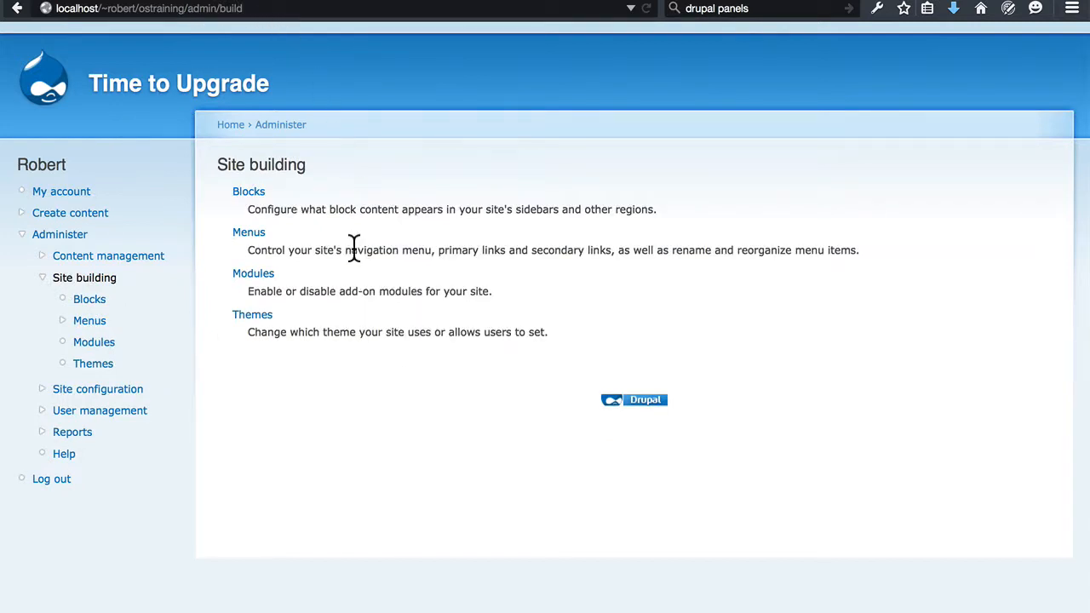
{"action": "left_click", "coordinate": [263, 279]}
{"action": "scroll", "coordinate": [333, 250], "scroll_direction": "down", "scroll_amount": 3}
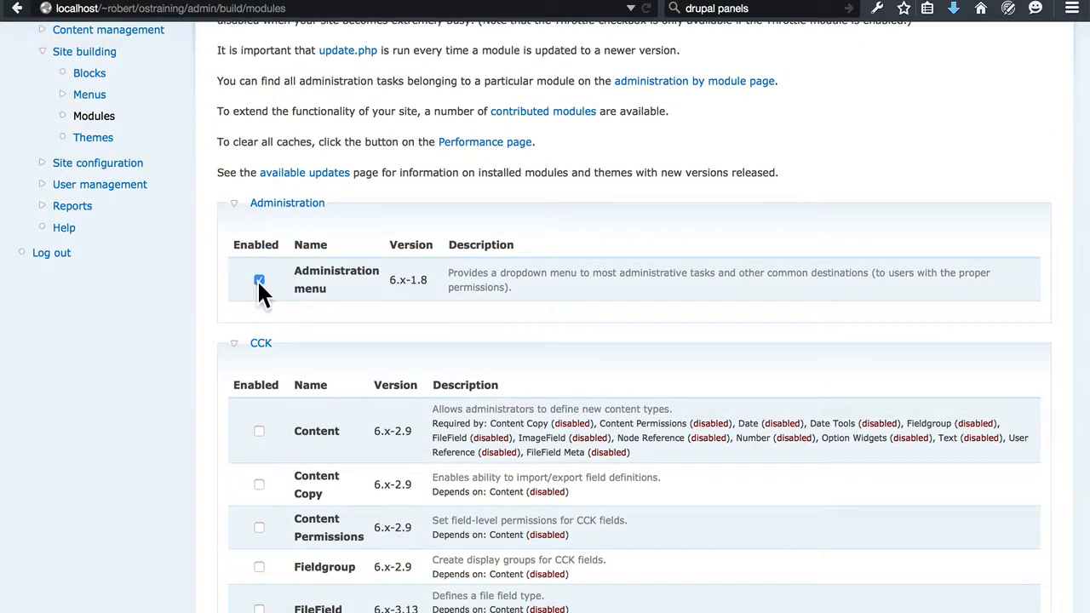
Select the CCK modules Content, Content Copy, Content Permissions, Fieldgroup, FileField, ImageField, Node Reference, Number, Option Widgets, Text and User Reference.
{"action": "scroll", "coordinate": [312, 278], "scroll_direction": "down", "scroll_amount": 5}
{"action": "scroll", "coordinate": [313, 285], "scroll_direction": "down", "scroll_amount": 1}
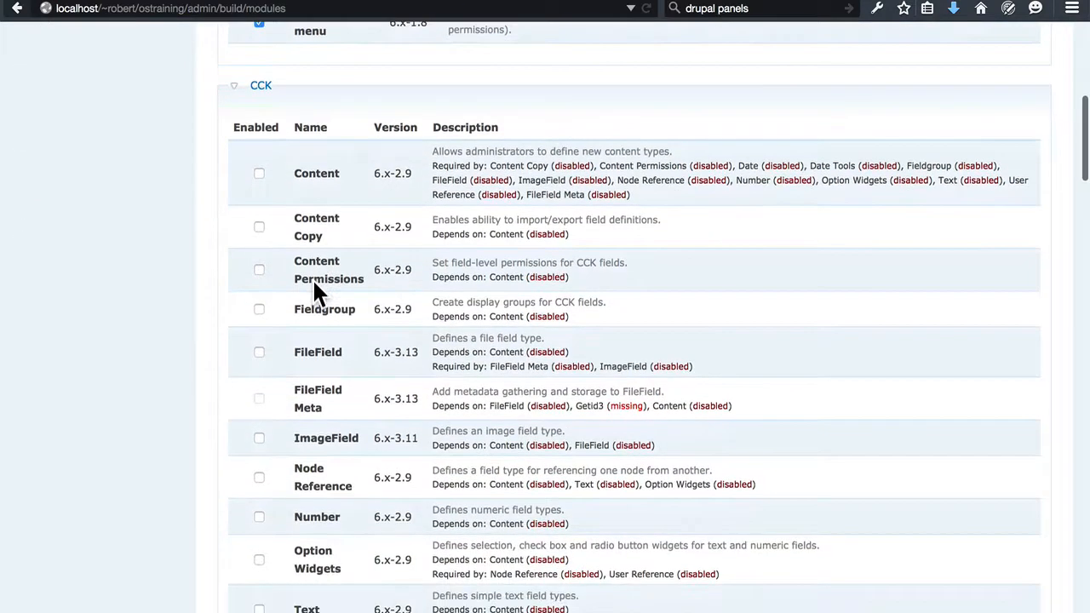
{"action": "left_click", "coordinate": [259, 174]}
{"action": "left_click", "coordinate": [258, 226]}
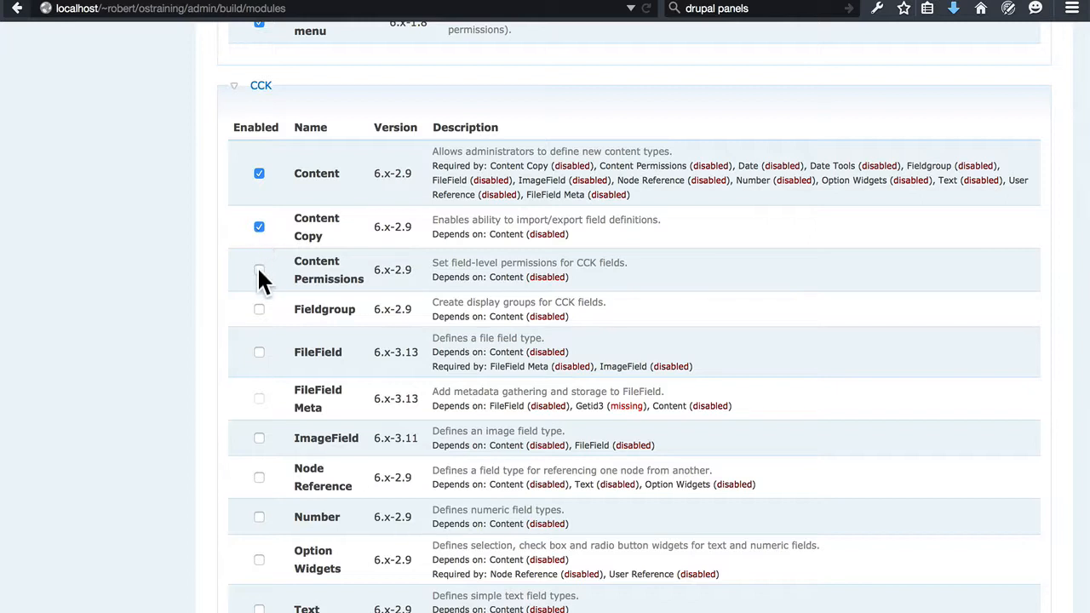
{"action": "left_click", "coordinate": [259, 270]}
{"action": "left_click", "coordinate": [259, 309]}
{"action": "left_click", "coordinate": [259, 352]}
{"action": "scroll", "coordinate": [243, 397], "scroll_direction": "down", "scroll_amount": 3}
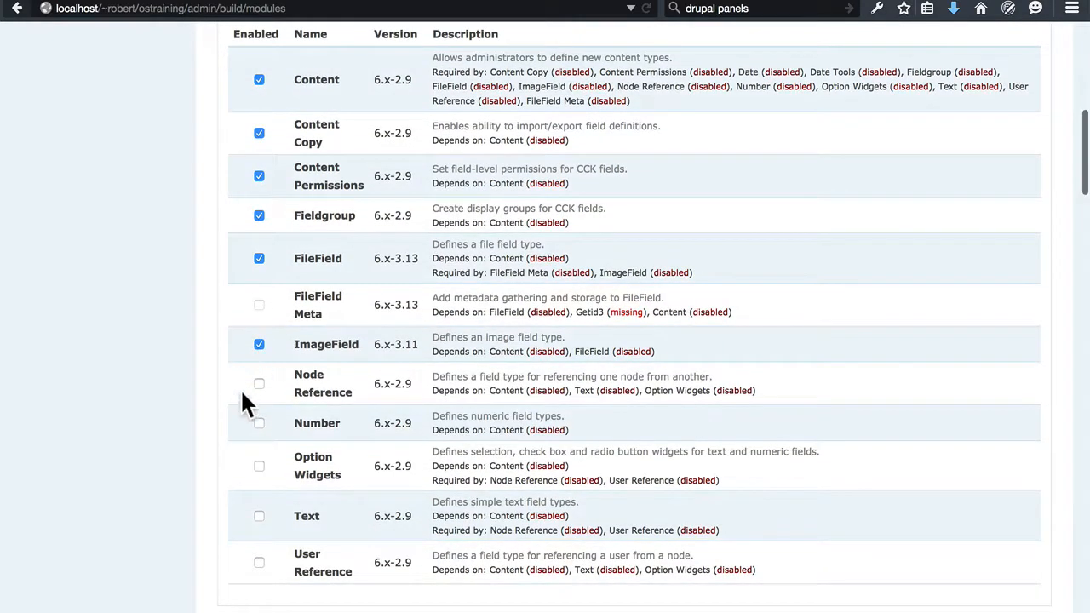
{"action": "left_click", "coordinate": [259, 383]}
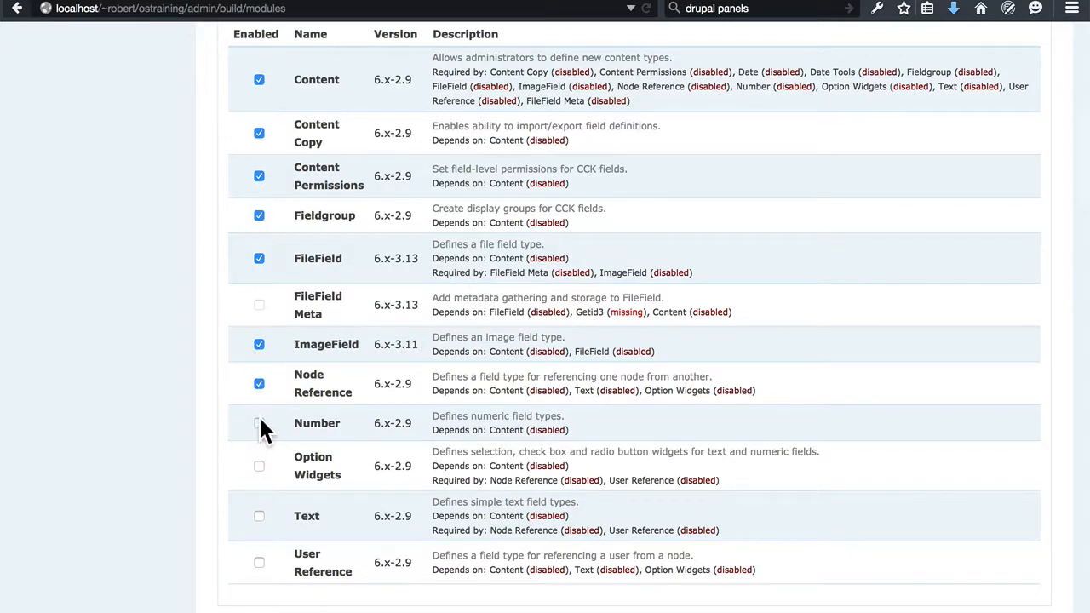
{"action": "left_click", "coordinate": [258, 423]}
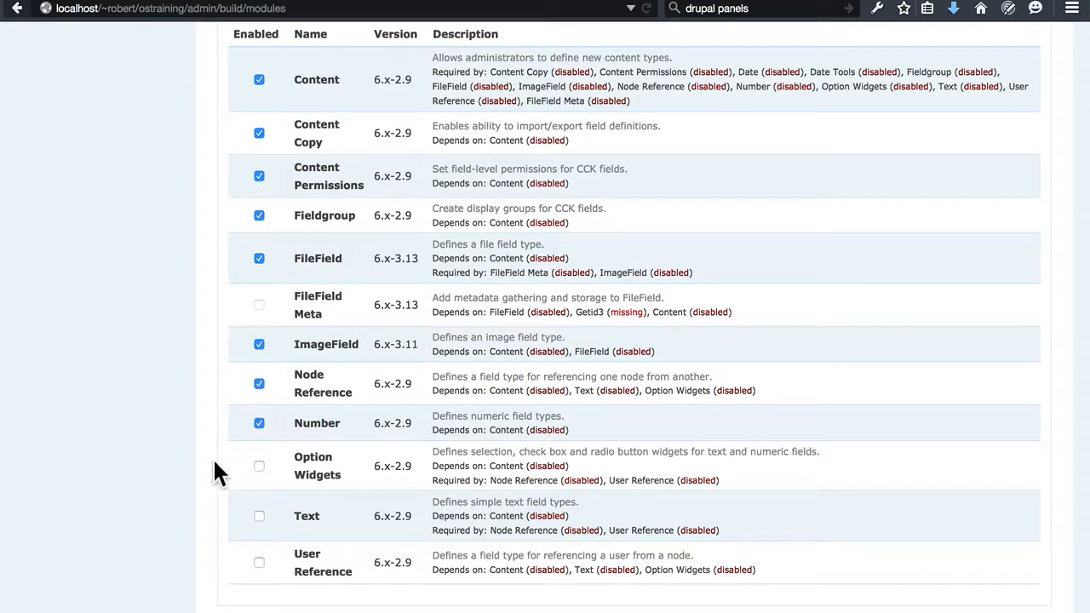
{"action": "left_click", "coordinate": [258, 515]}
{"action": "left_click", "coordinate": [258, 563]}
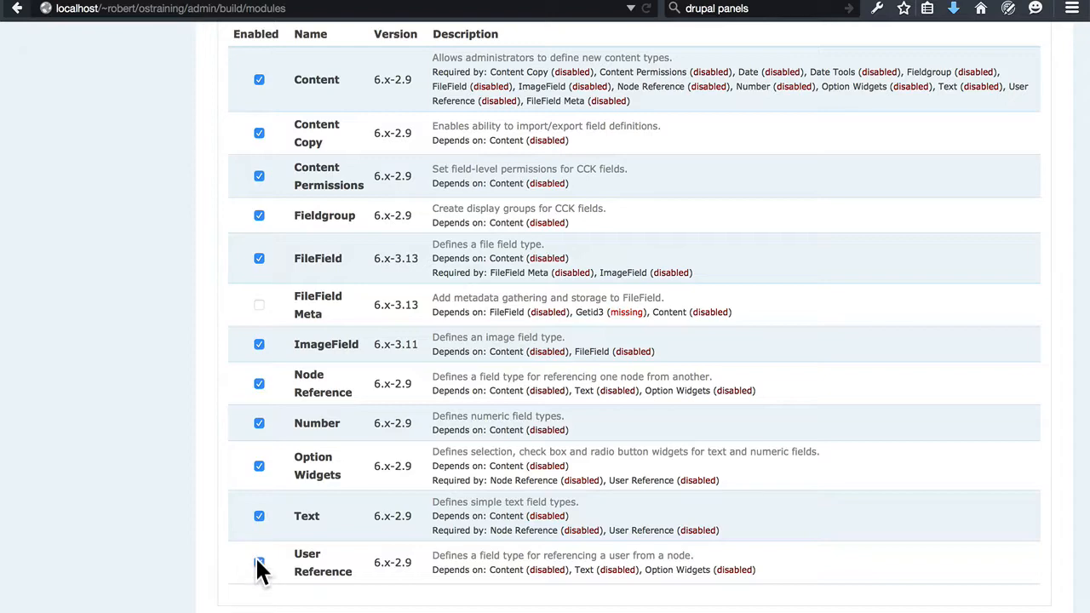
Select the Chaos tool suite modules Bulk Export, Chaos tools, Custom content panes, Custom rulesets, Page manager, Stylizer and Views content panes.
{"action": "scroll", "coordinate": [199, 434], "scroll_direction": "down", "scroll_amount": 10}
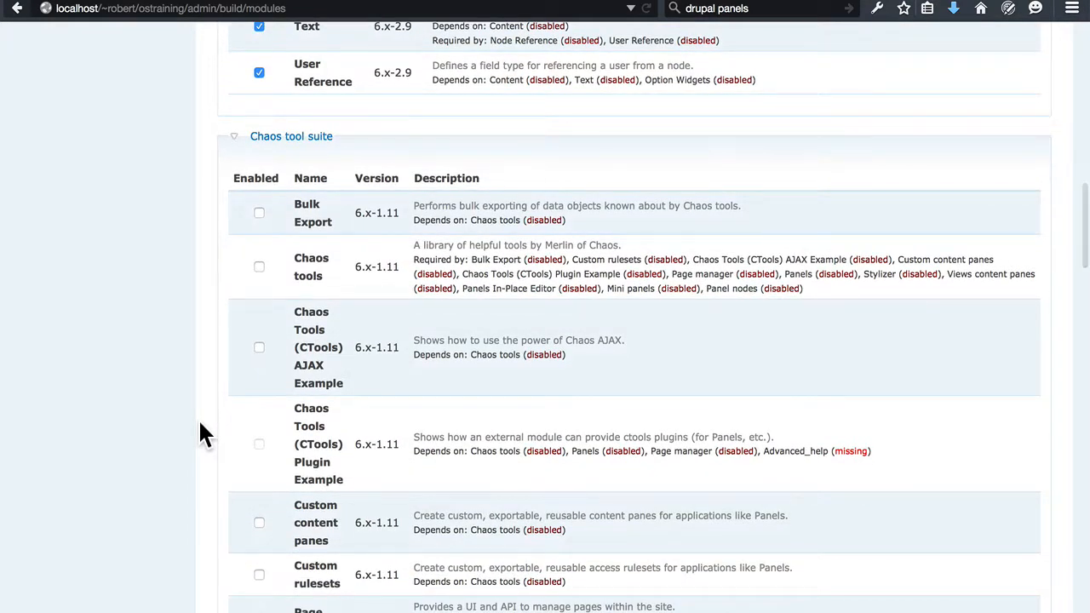
{"action": "left_click", "coordinate": [260, 214]}
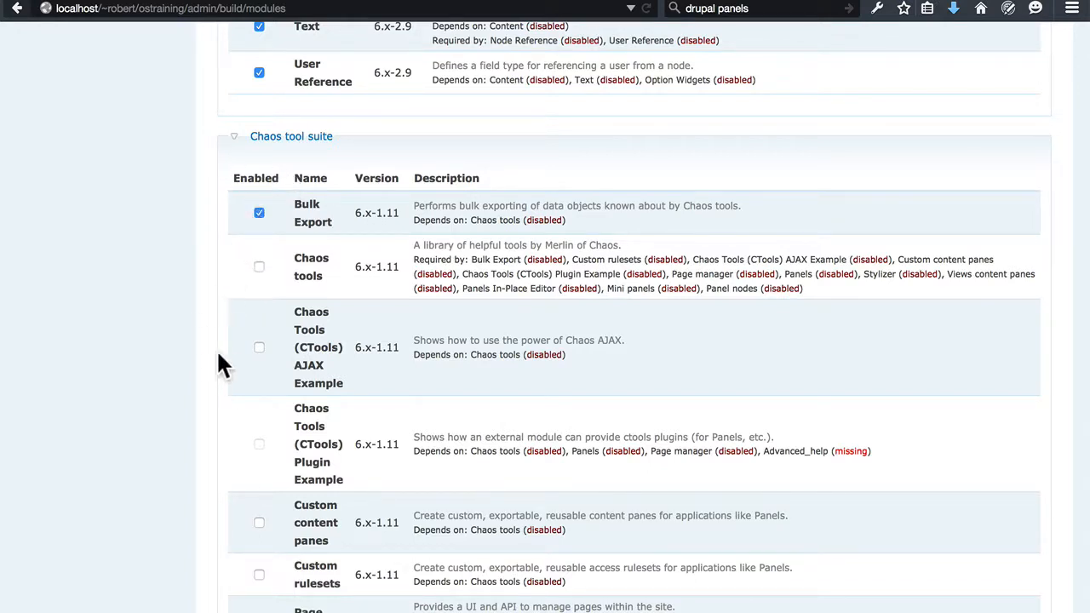
{"action": "left_click", "coordinate": [259, 269]}
{"action": "scroll", "coordinate": [238, 322], "scroll_direction": "down", "scroll_amount": 5}
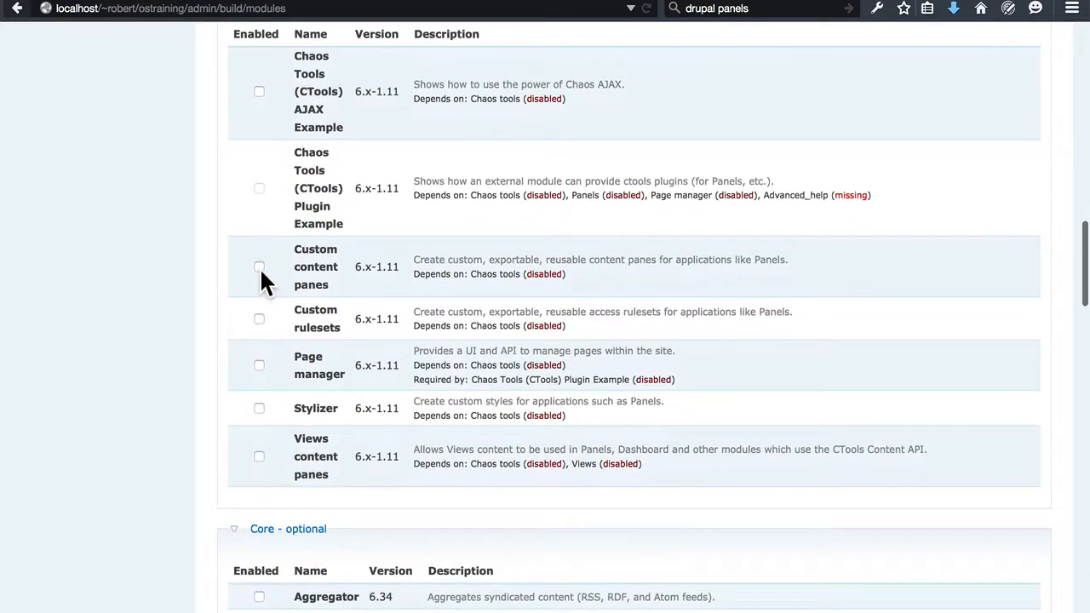
{"action": "left_click", "coordinate": [261, 269]}
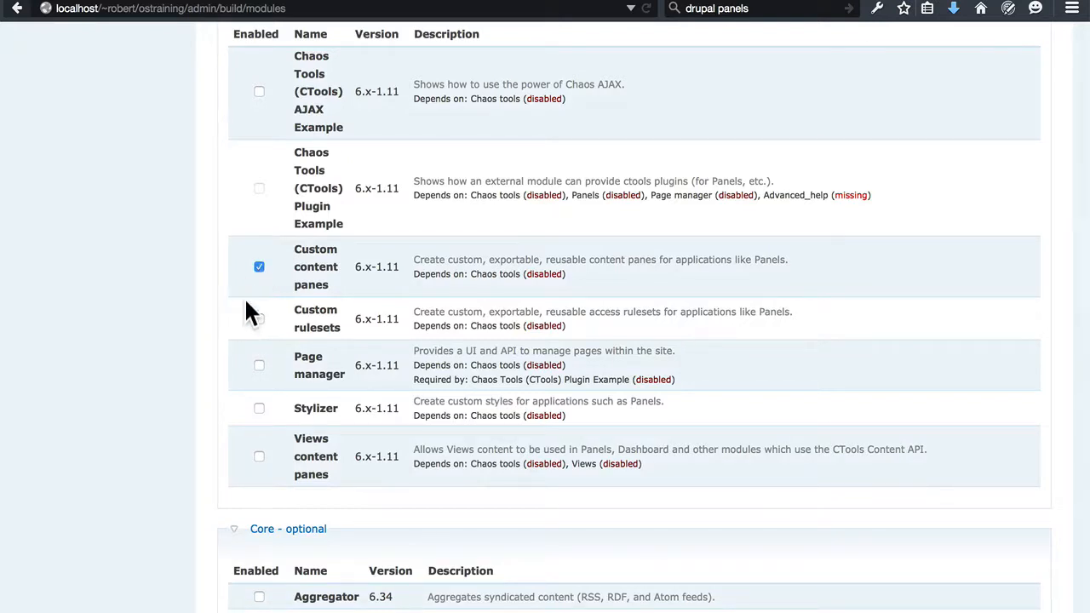
{"action": "left_click", "coordinate": [260, 318]}
{"action": "left_click", "coordinate": [260, 365]}
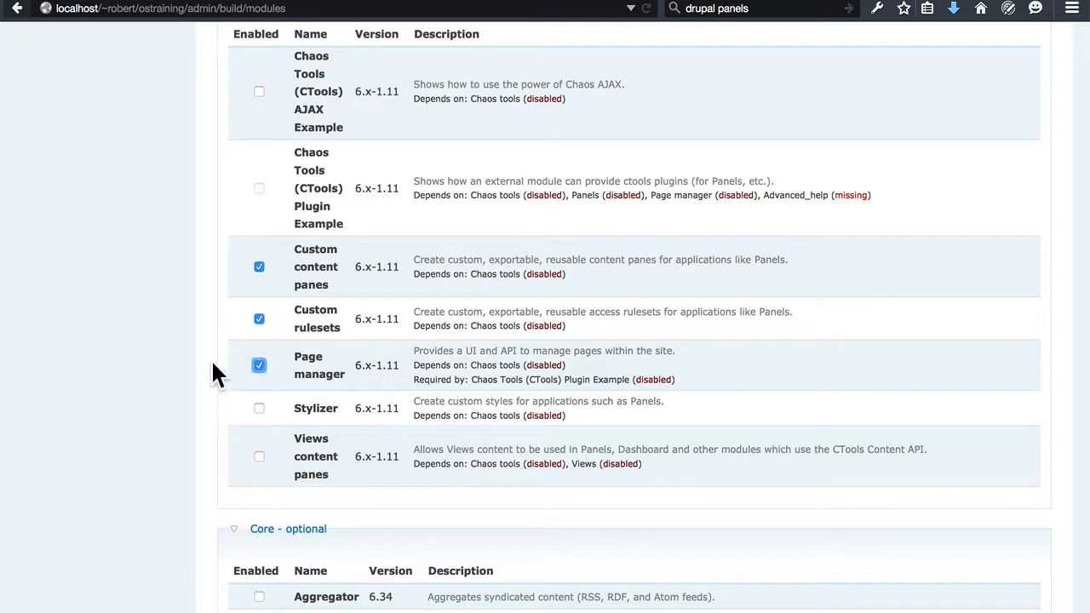
{"action": "left_click", "coordinate": [259, 409]}
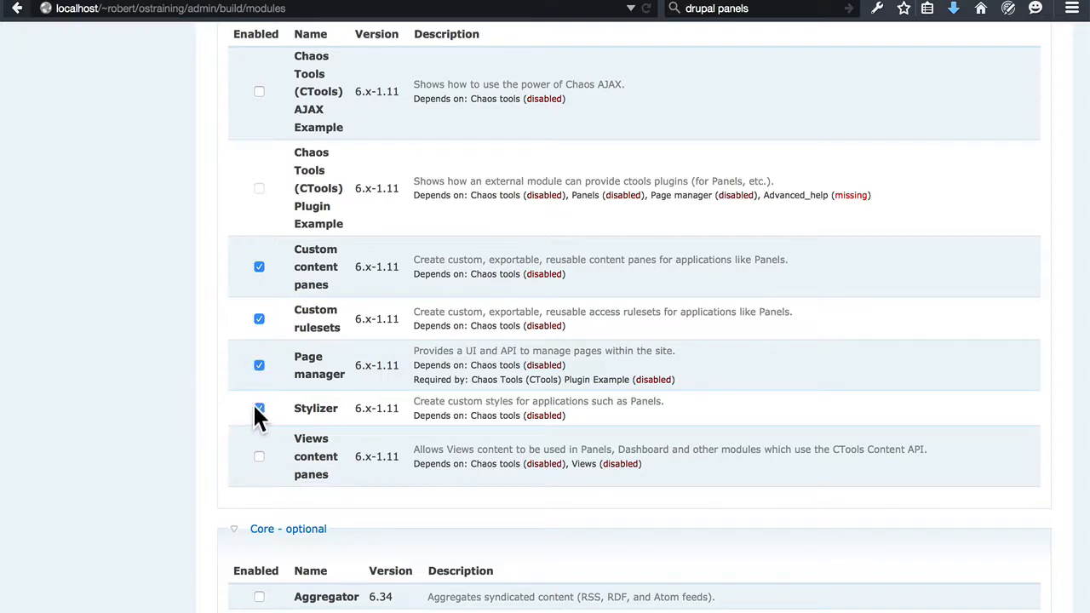
{"action": "left_click", "coordinate": [259, 458]}
Select the optional core modules Path, Profile and Upload.
{"action": "scroll", "coordinate": [182, 320], "scroll_direction": "down", "scroll_amount": 3}
{"action": "scroll", "coordinate": [183, 320], "scroll_direction": "down", "scroll_amount": 2}
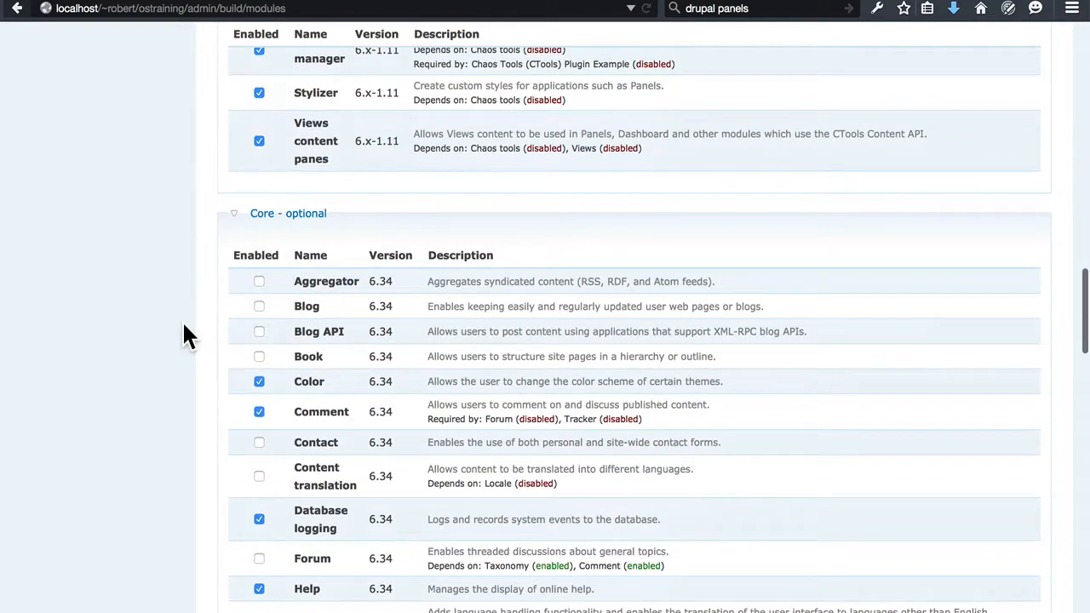
{"action": "scroll", "coordinate": [182, 320], "scroll_direction": "down", "scroll_amount": 3}
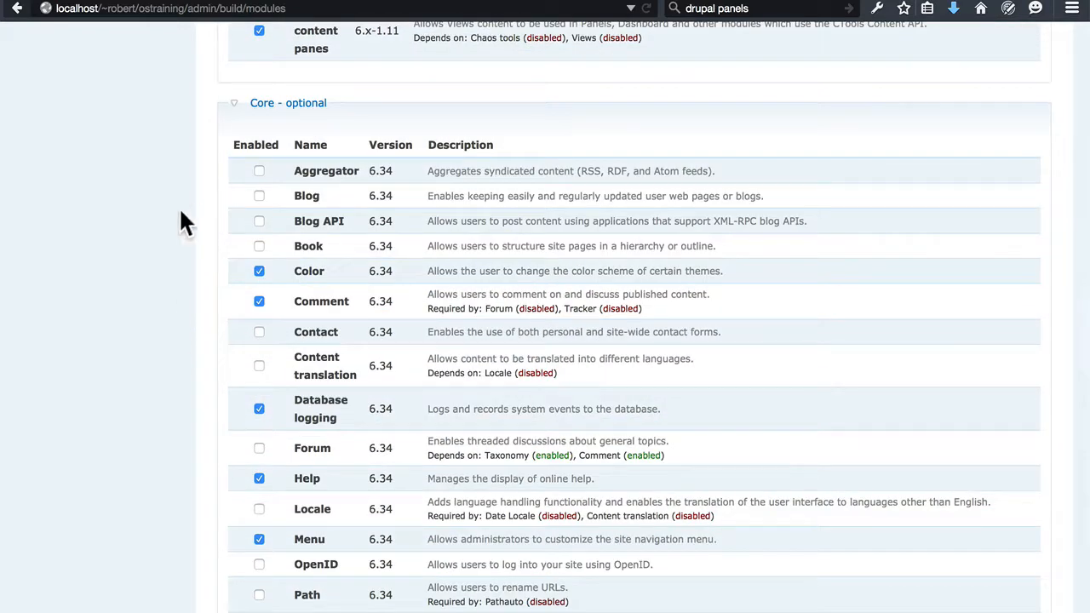
{"action": "scroll", "coordinate": [153, 277], "scroll_direction": "down", "scroll_amount": 3}
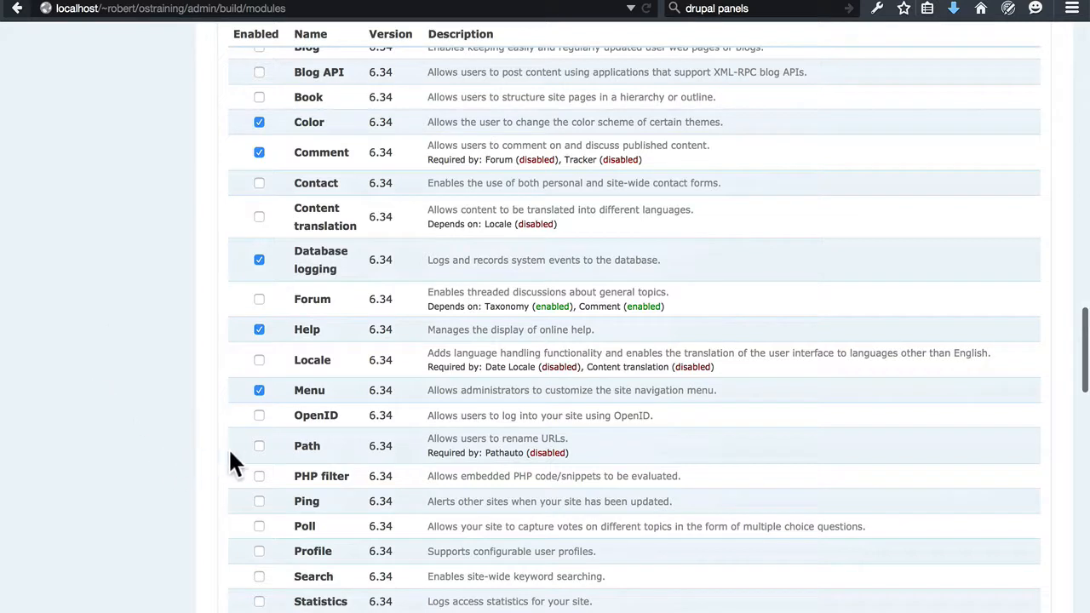
{"action": "left_click", "coordinate": [259, 446]}
{"action": "scroll", "coordinate": [168, 361], "scroll_direction": "down", "scroll_amount": 5}
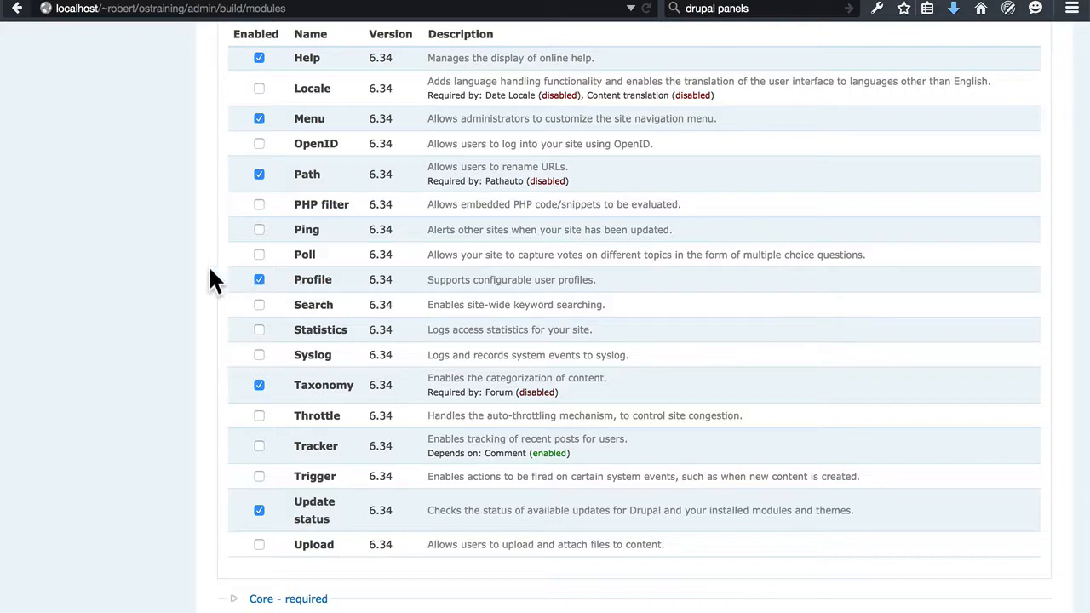
{"action": "scroll", "coordinate": [212, 281], "scroll_direction": "down", "scroll_amount": 3}
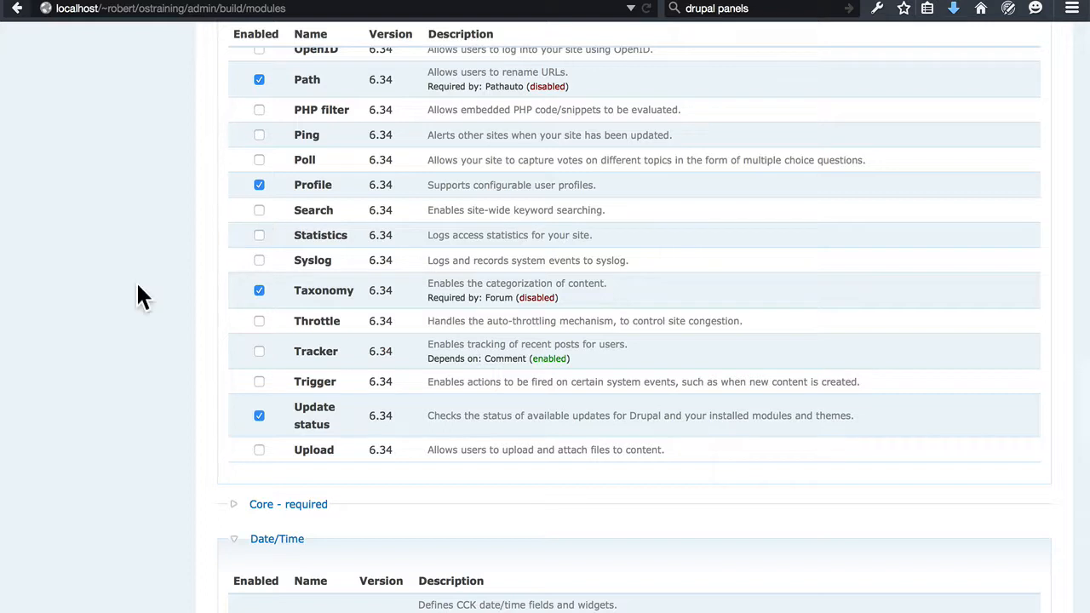
{"action": "scroll", "coordinate": [139, 295], "scroll_direction": "down", "scroll_amount": 3}
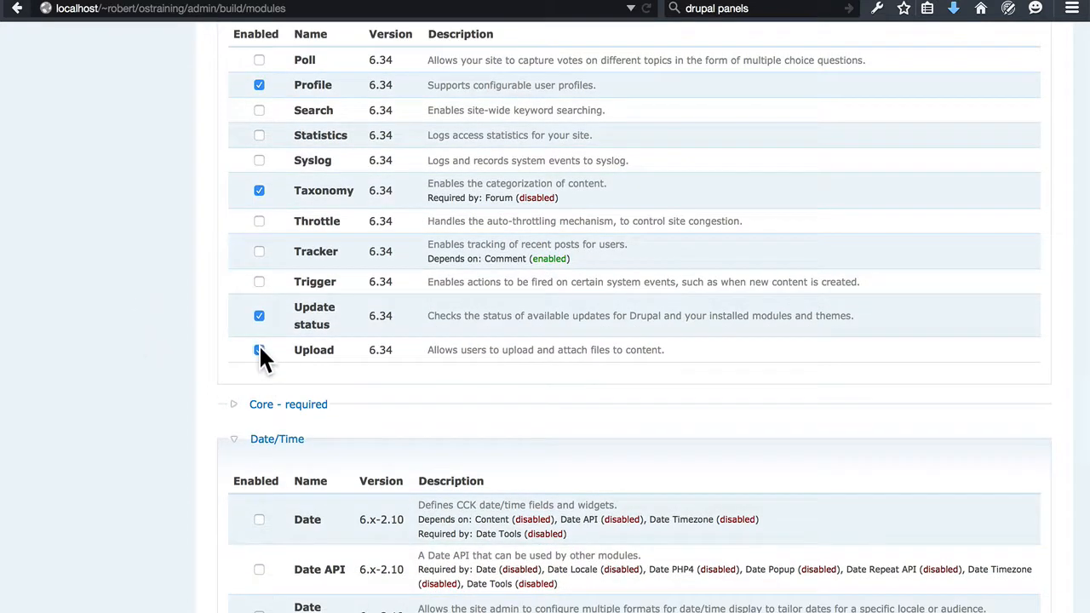
Expand the Core - required group to view its modules and collapse it again.
{"action": "scroll", "coordinate": [134, 256], "scroll_direction": "down", "scroll_amount": 7}
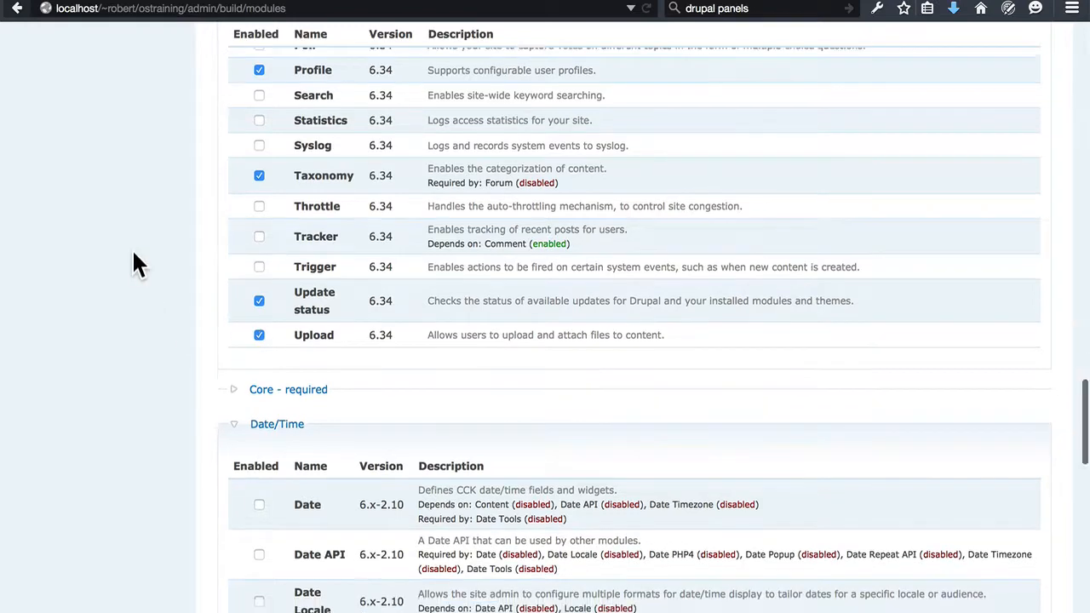
{"action": "scroll", "coordinate": [133, 255], "scroll_direction": "down", "scroll_amount": 2}
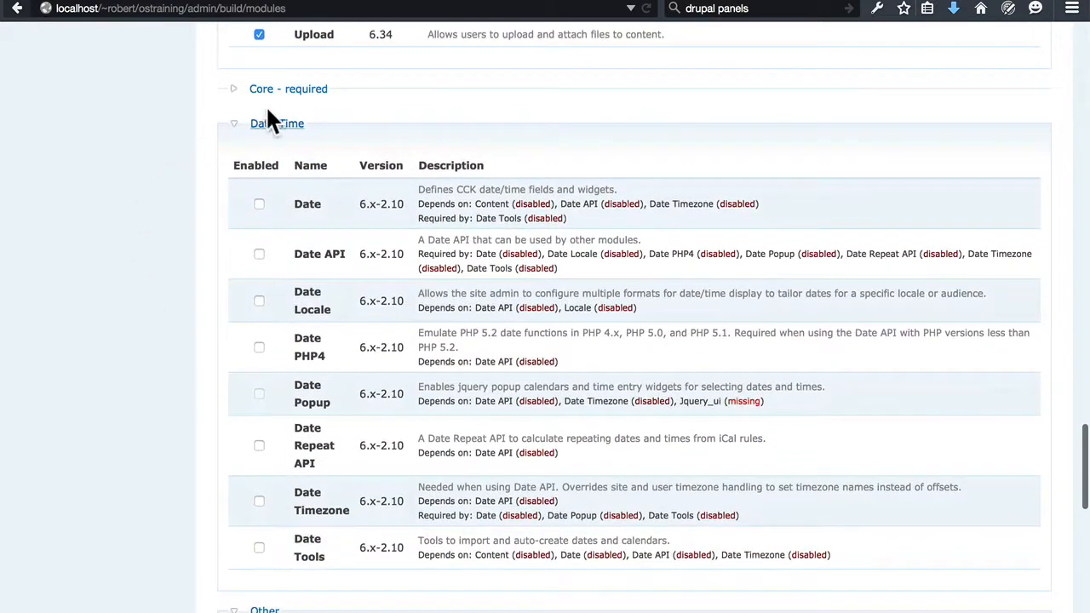
{"action": "left_click", "coordinate": [315, 90]}
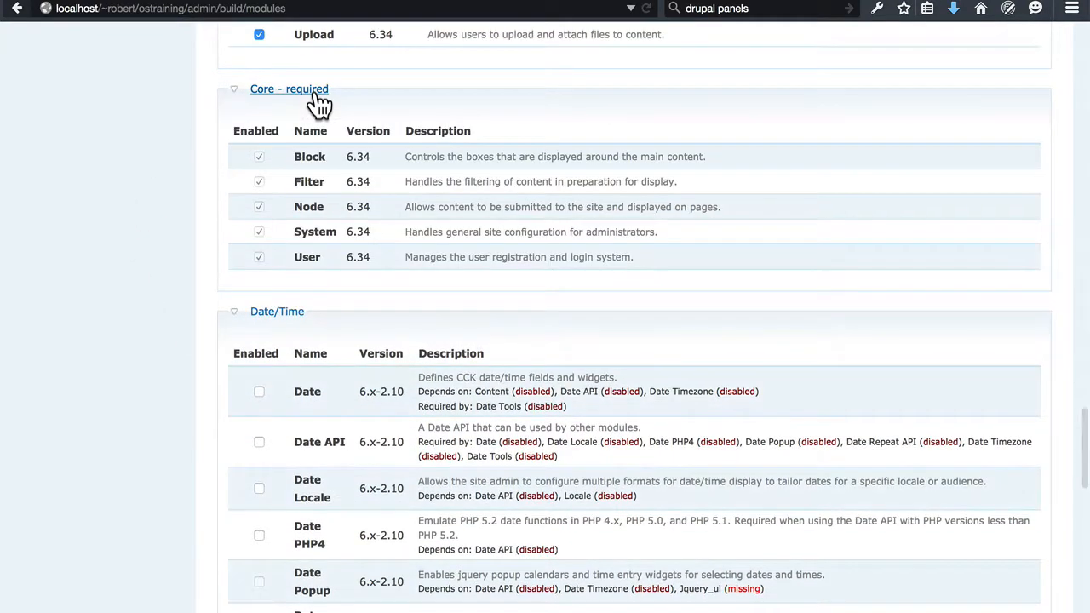
{"action": "left_click", "coordinate": [317, 96]}
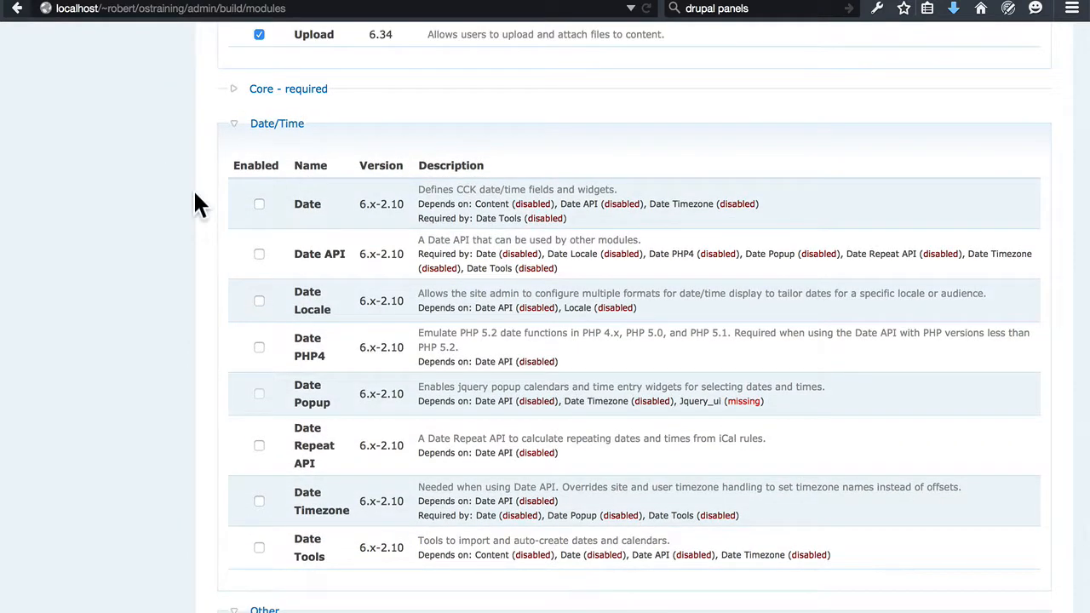
Select the Date/Time modules Date, Date API, Date Locale, Date Timezone and Date Tools.
{"action": "scroll", "coordinate": [187, 183], "scroll_direction": "down", "scroll_amount": 1}
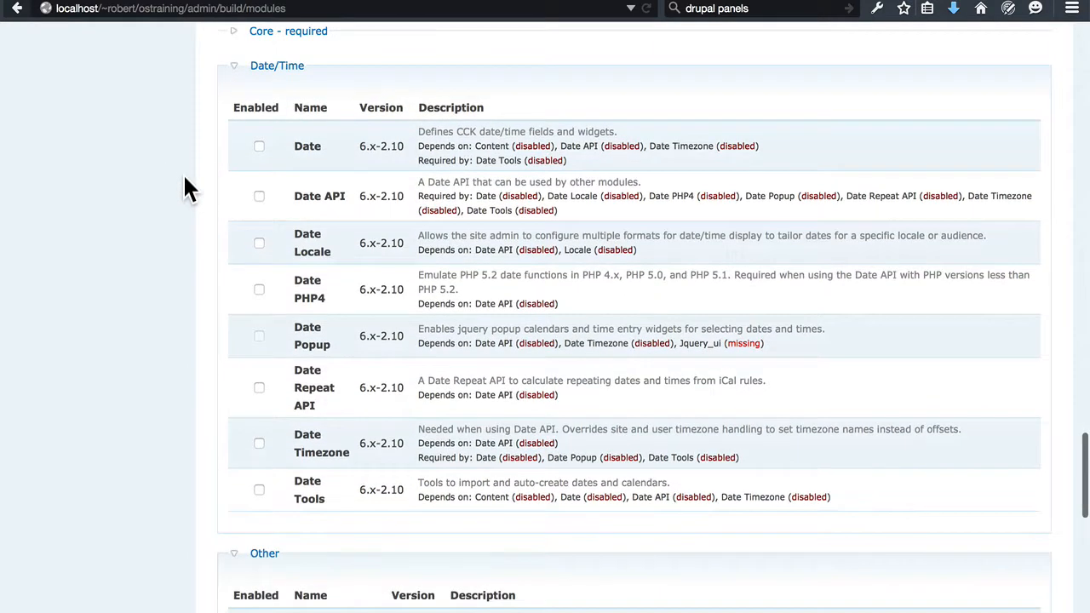
{"action": "left_click", "coordinate": [259, 147]}
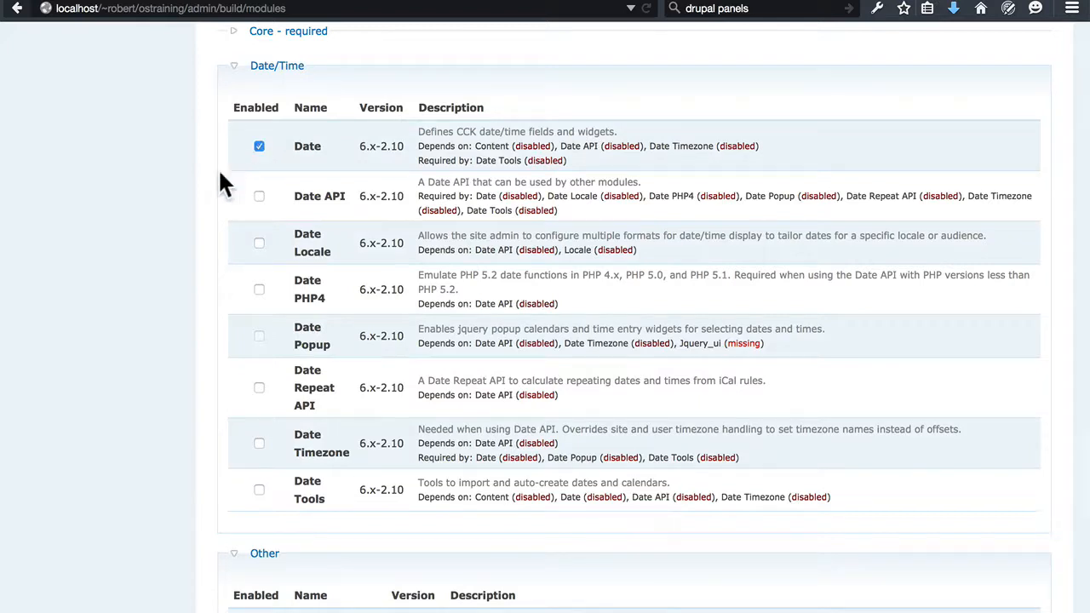
{"action": "left_click", "coordinate": [259, 196]}
{"action": "left_click", "coordinate": [260, 244]}
{"action": "left_click", "coordinate": [259, 444]}
Select the Pathauto, Token and Token actions modules in the Other group.
{"action": "scroll", "coordinate": [189, 334], "scroll_direction": "down", "scroll_amount": 5}
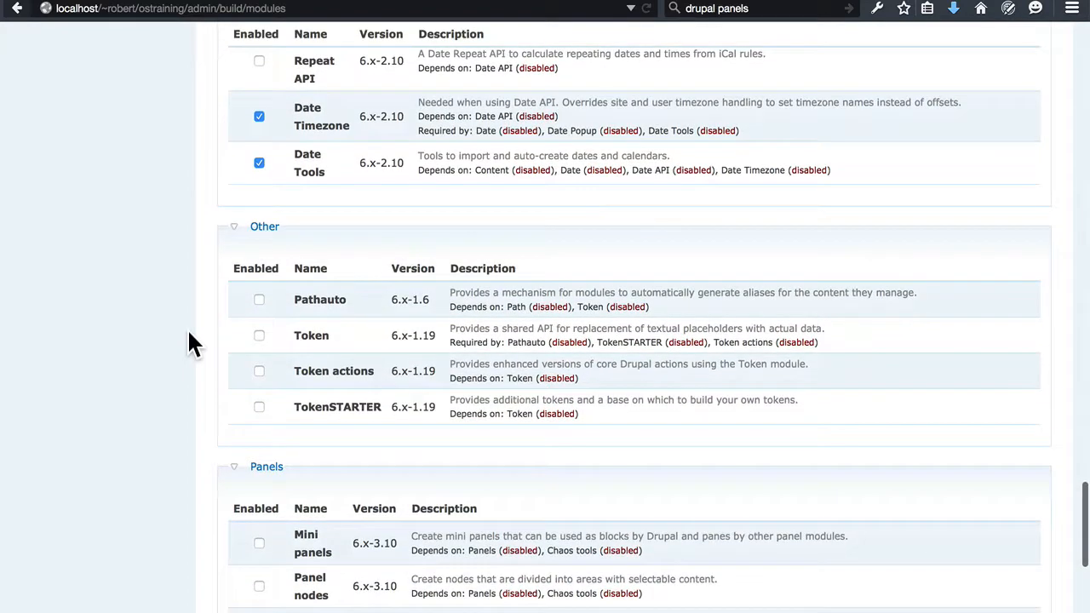
{"action": "left_click", "coordinate": [258, 300]}
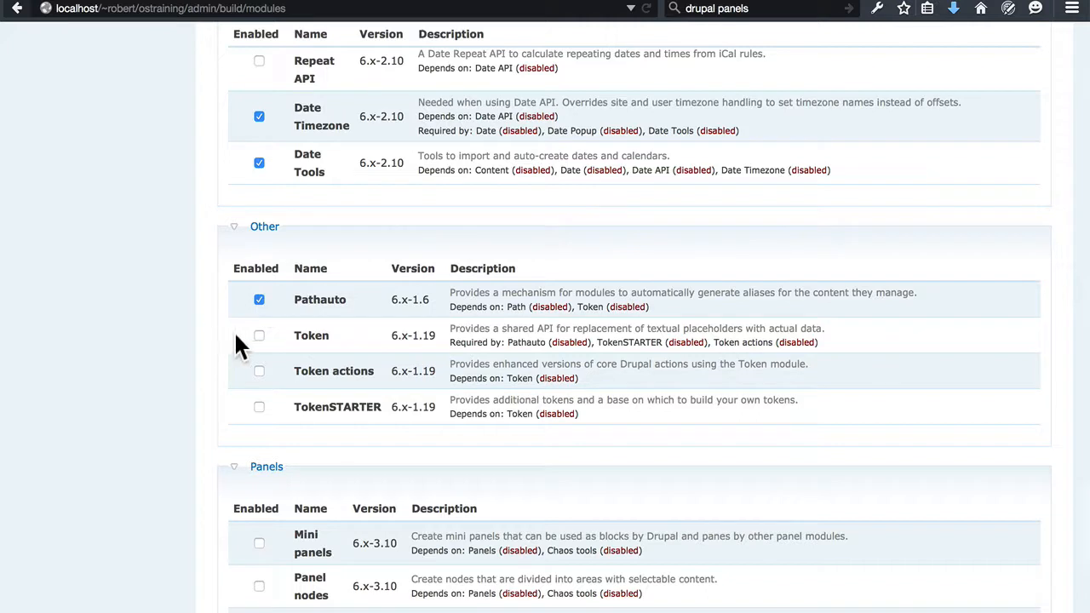
{"action": "left_click", "coordinate": [259, 335]}
Select the Mini panels, Panel nodes and Panels modules in the Panels group.
{"action": "scroll", "coordinate": [151, 294], "scroll_direction": "down", "scroll_amount": 7}
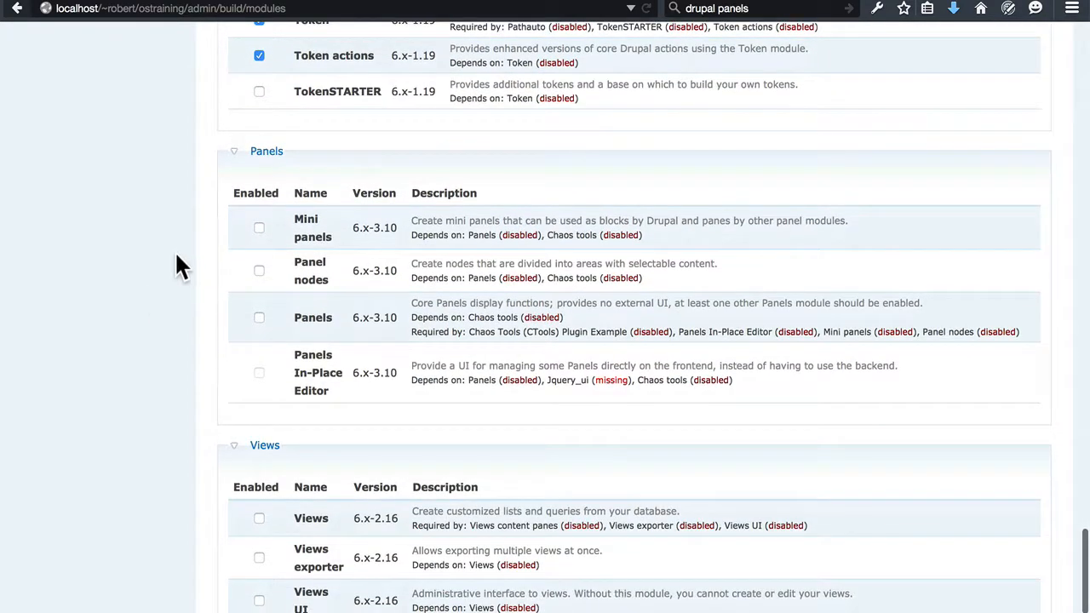
{"action": "left_click", "coordinate": [259, 228]}
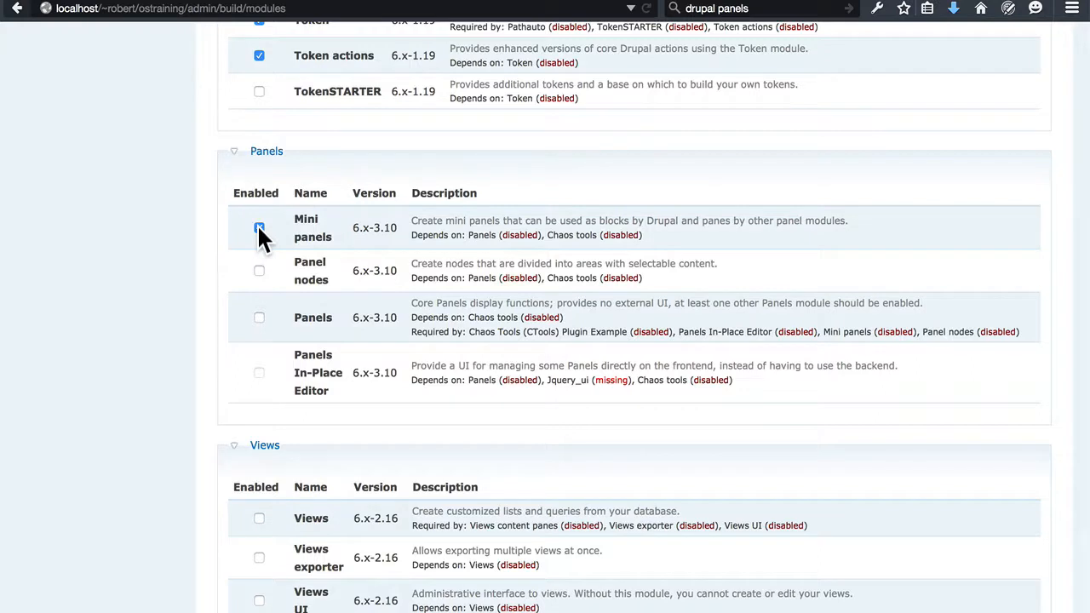
{"action": "left_click", "coordinate": [259, 270]}
Select the Views, Views exporter and Views UI modules in the Views group.
{"action": "scroll", "coordinate": [199, 307], "scroll_direction": "down", "scroll_amount": 4}
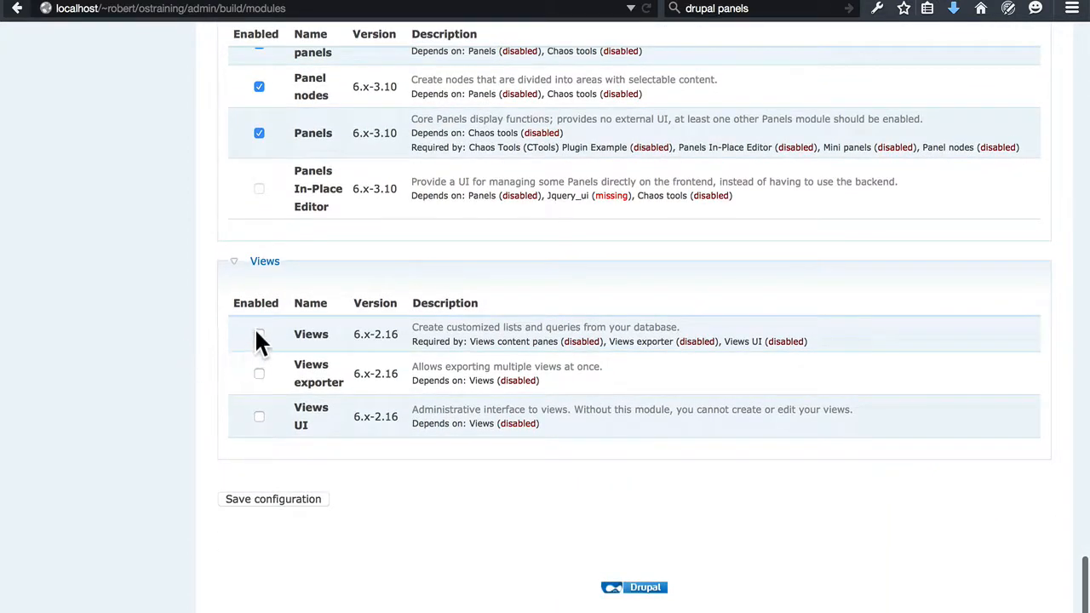
{"action": "left_click", "coordinate": [259, 334]}
{"action": "left_click", "coordinate": [260, 374]}
{"action": "left_click", "coordinate": [260, 417]}
Save the module configuration, continue with enabling the required Locale module for Date Locale, and review the module list.
{"action": "left_click", "coordinate": [242, 501]}
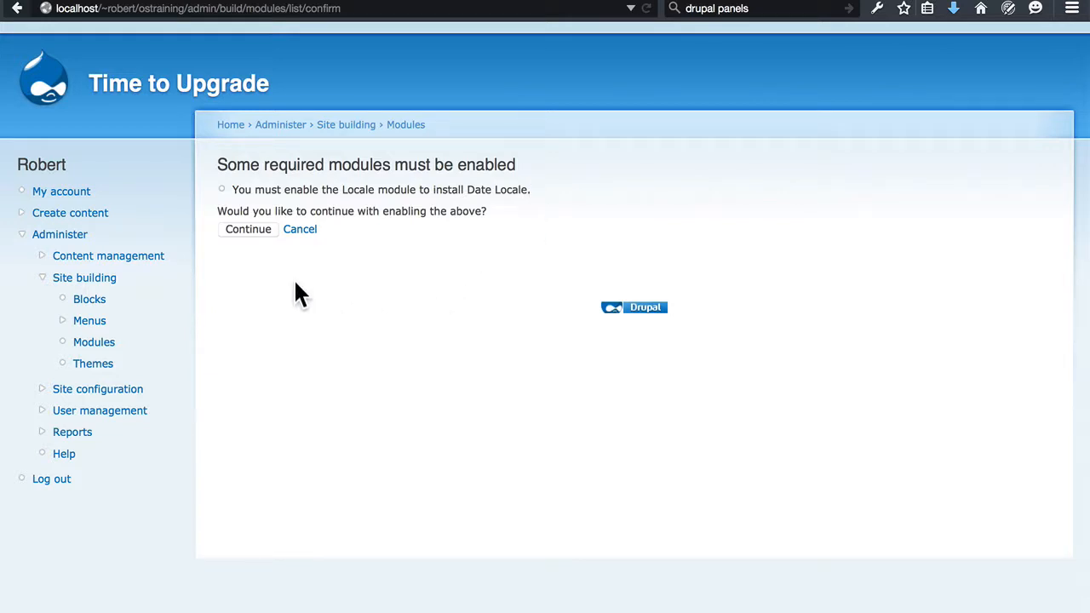
{"action": "left_click", "coordinate": [241, 231]}
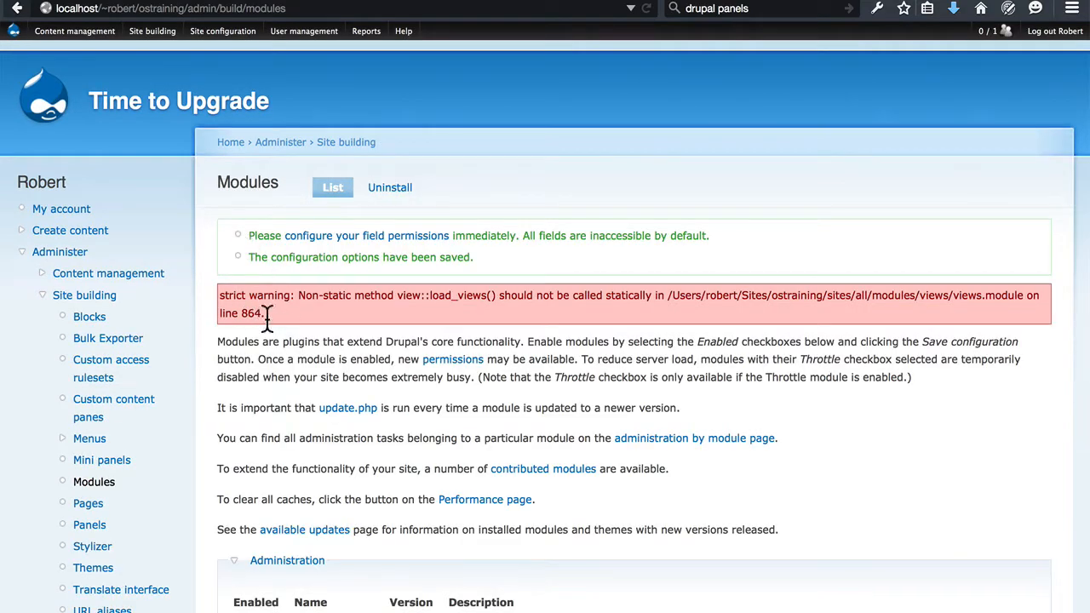
{"action": "scroll", "coordinate": [282, 338], "scroll_direction": "down", "scroll_amount": 10}
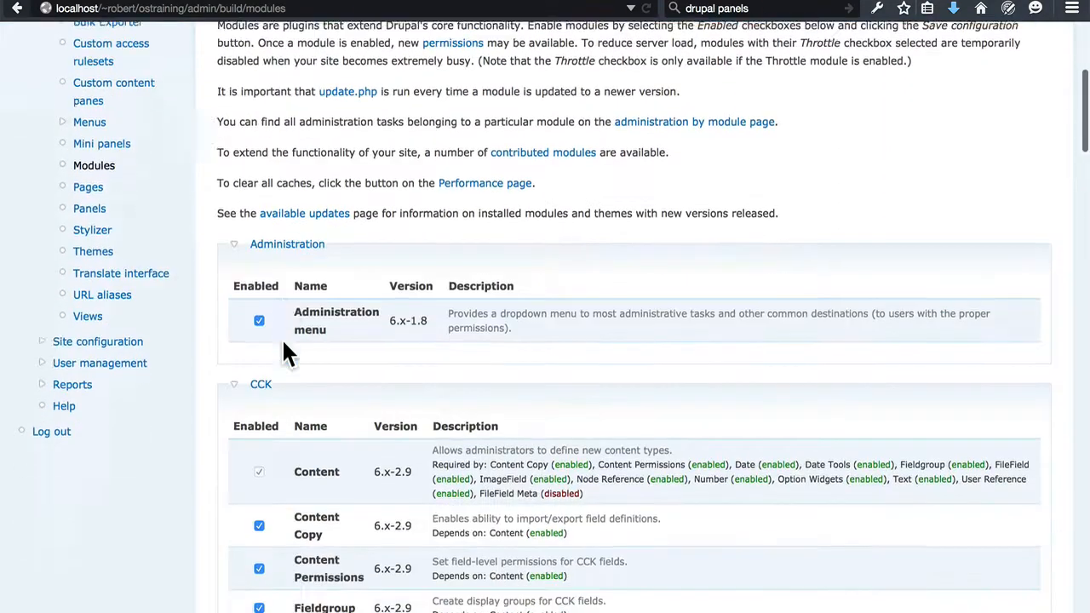
{"action": "scroll", "coordinate": [281, 337], "scroll_direction": "down", "scroll_amount": 5}
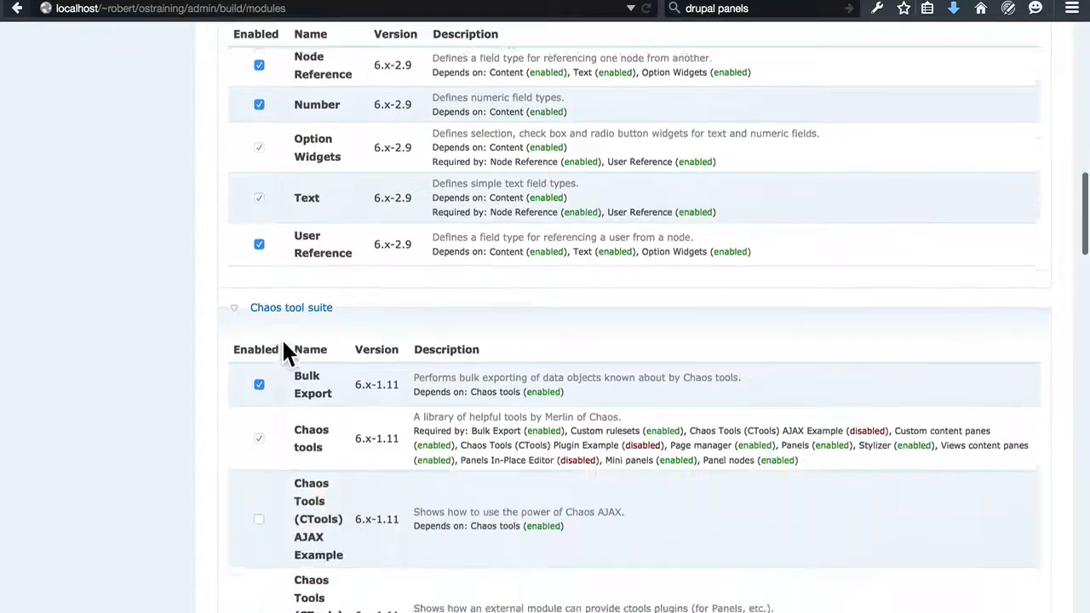